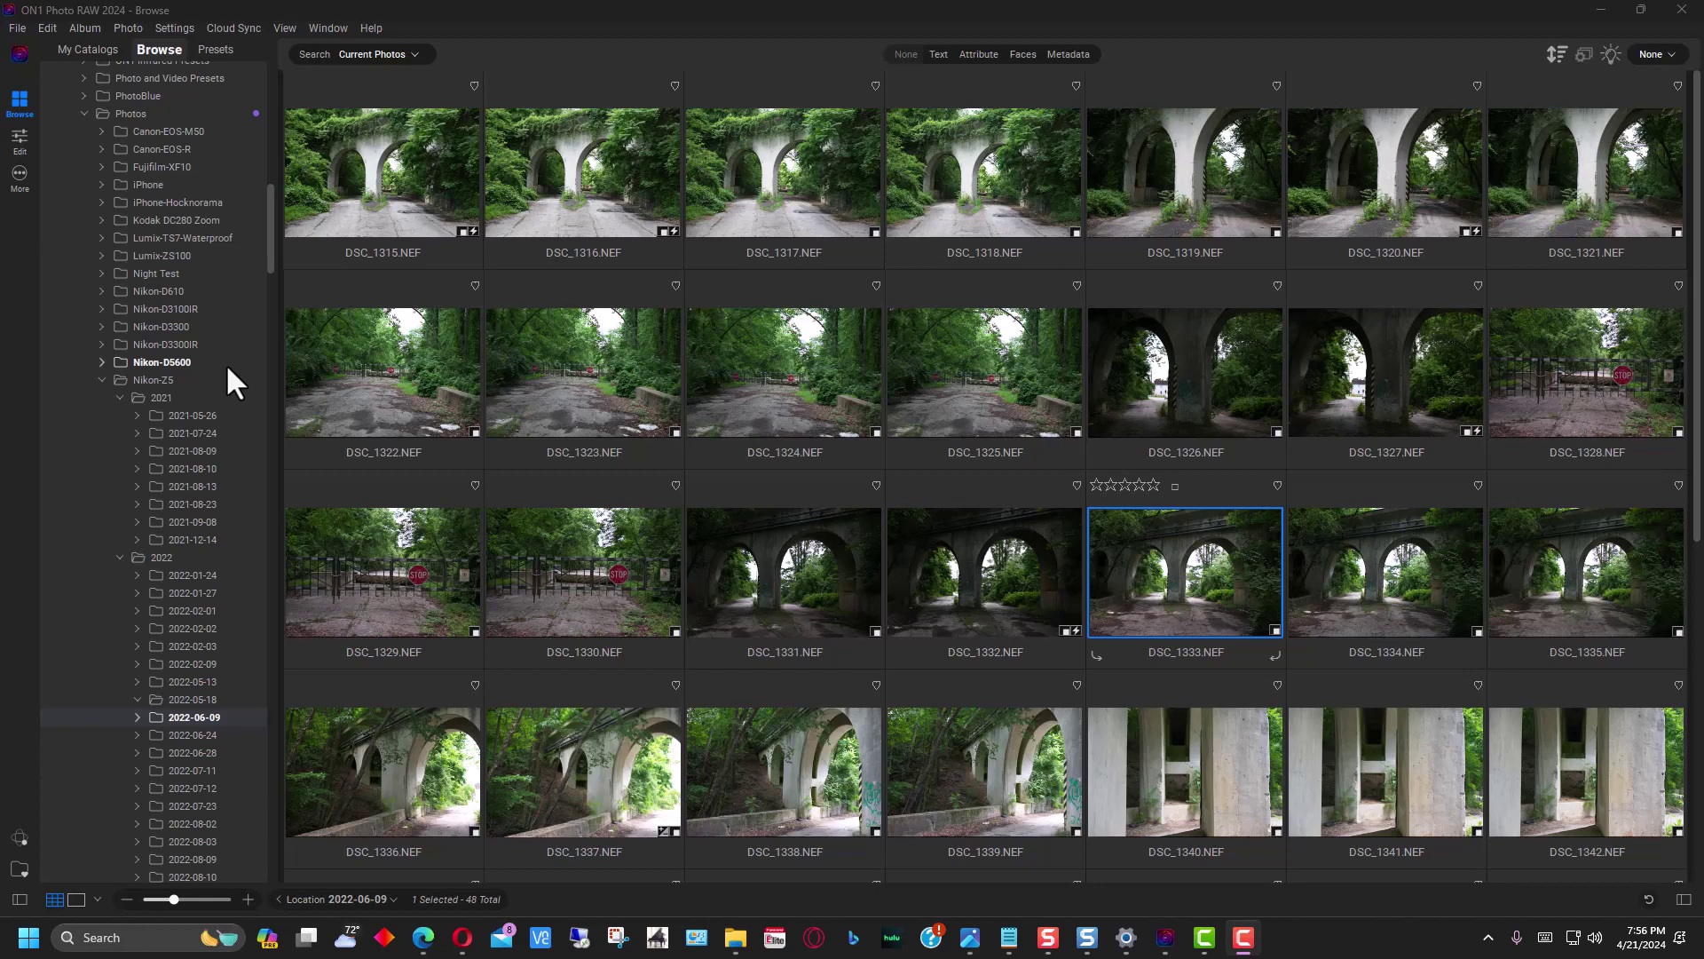
# Hide the folder browsing pane to enlarge the thumbnail grid, and show it again.
pyautogui.click(20, 898)
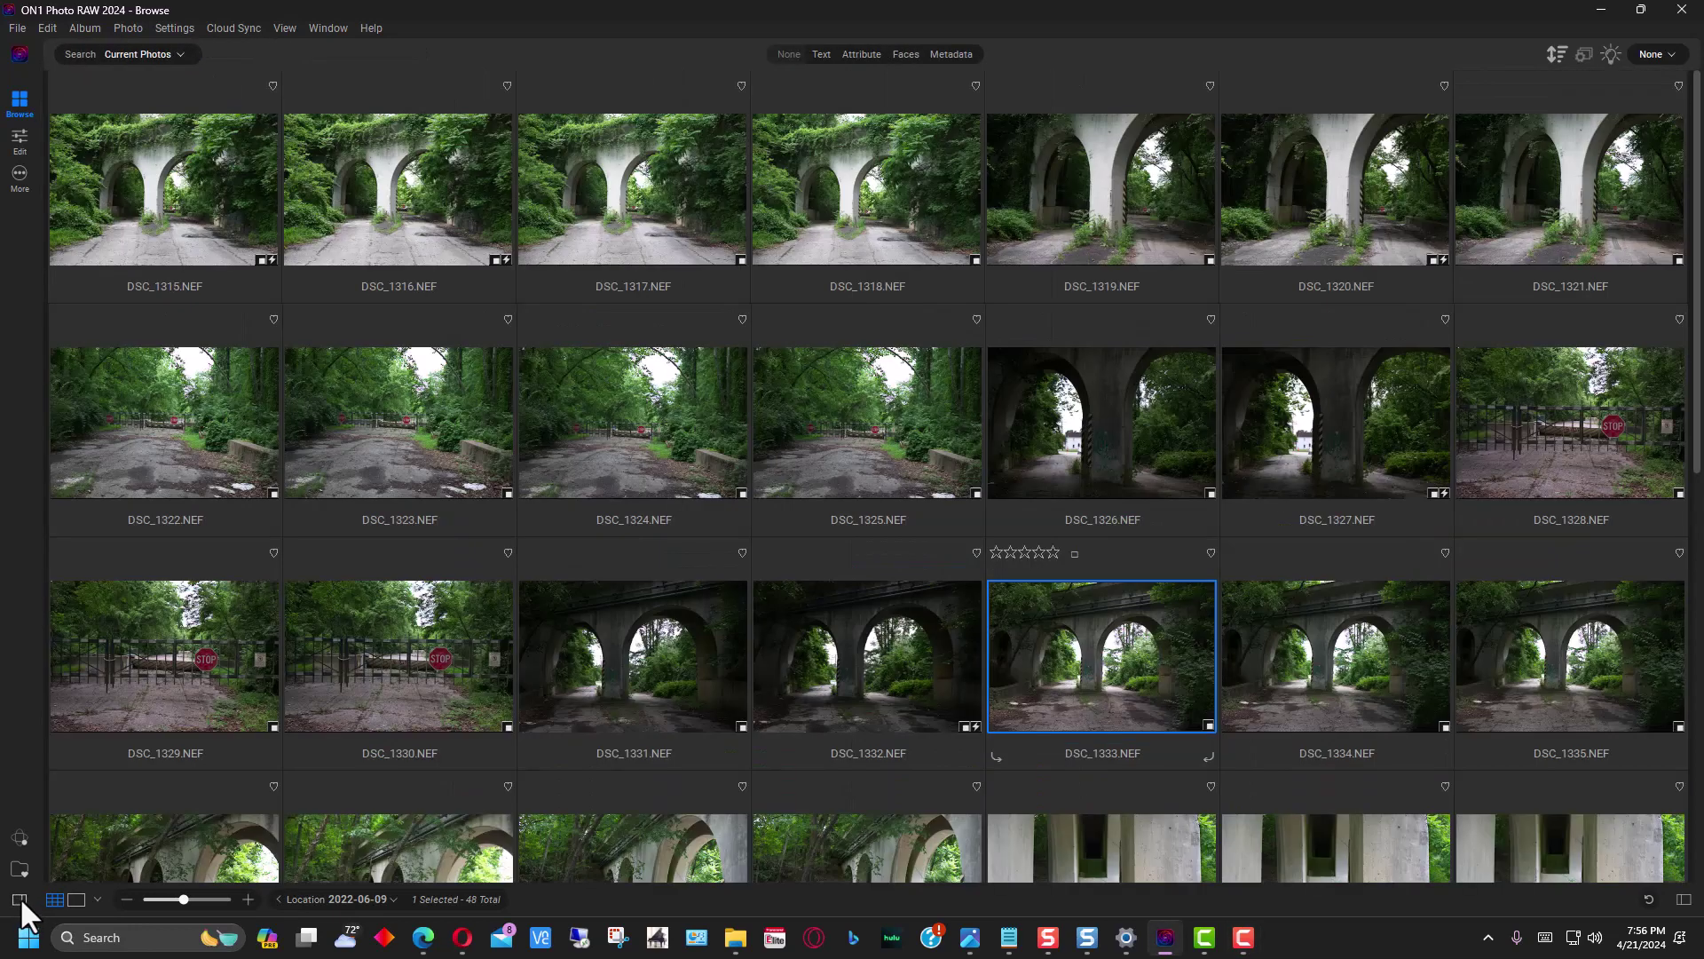
pyautogui.click(18, 896)
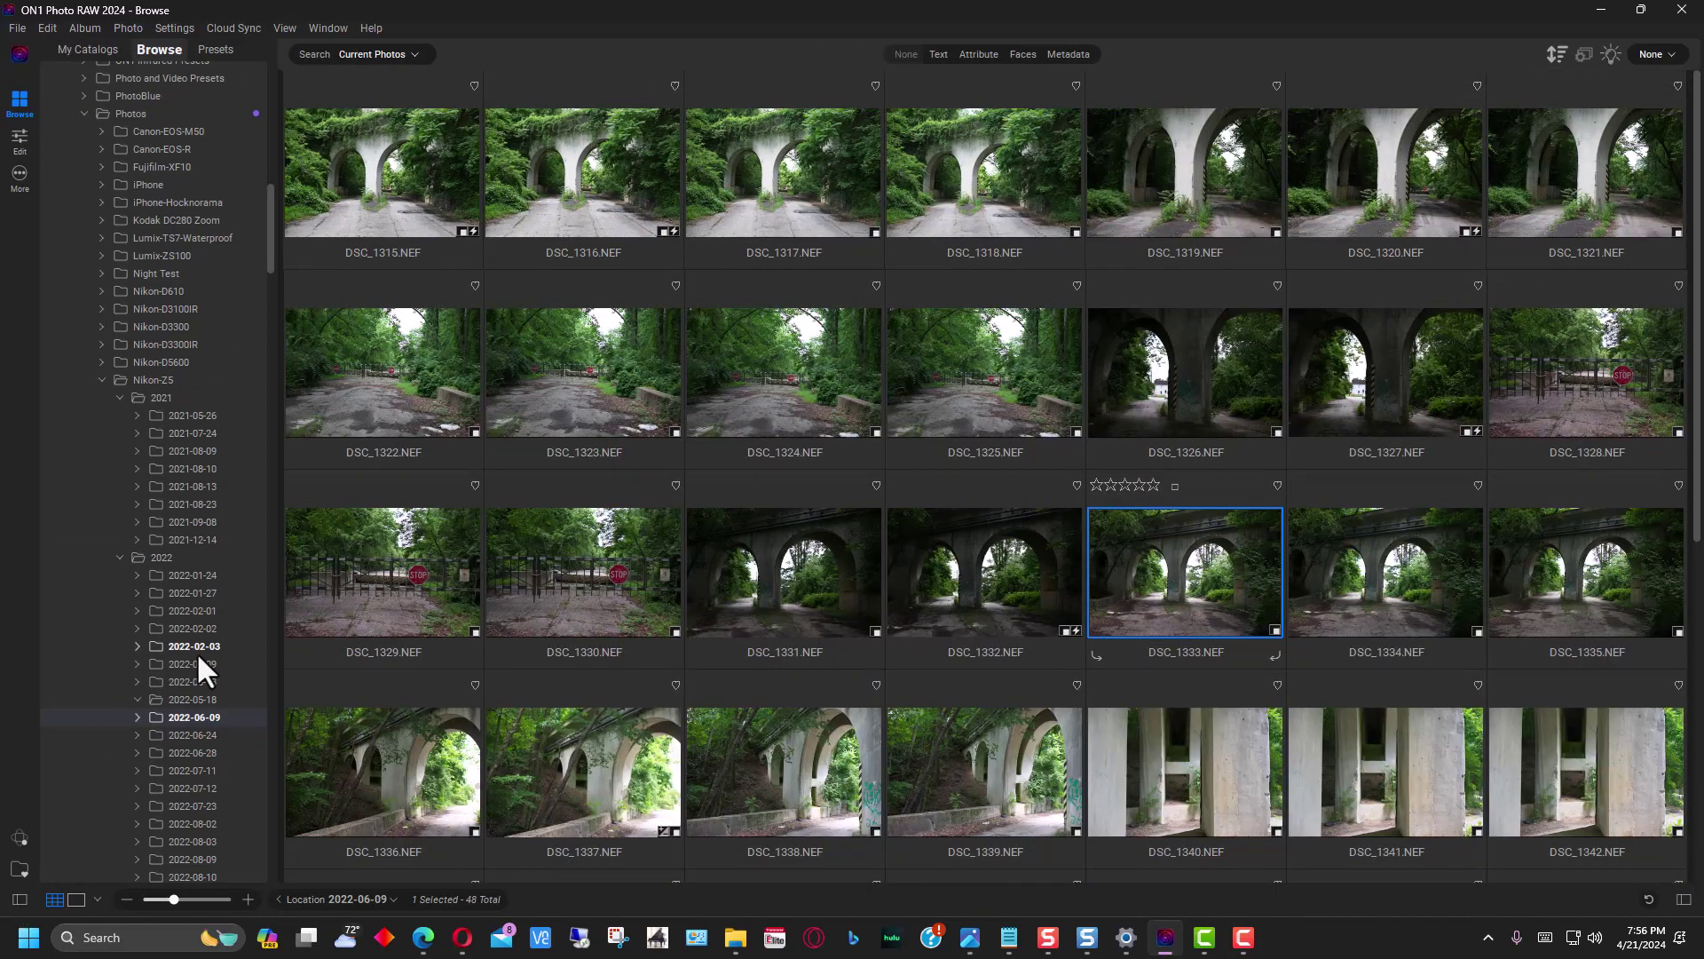
pyautogui.click(23, 898)
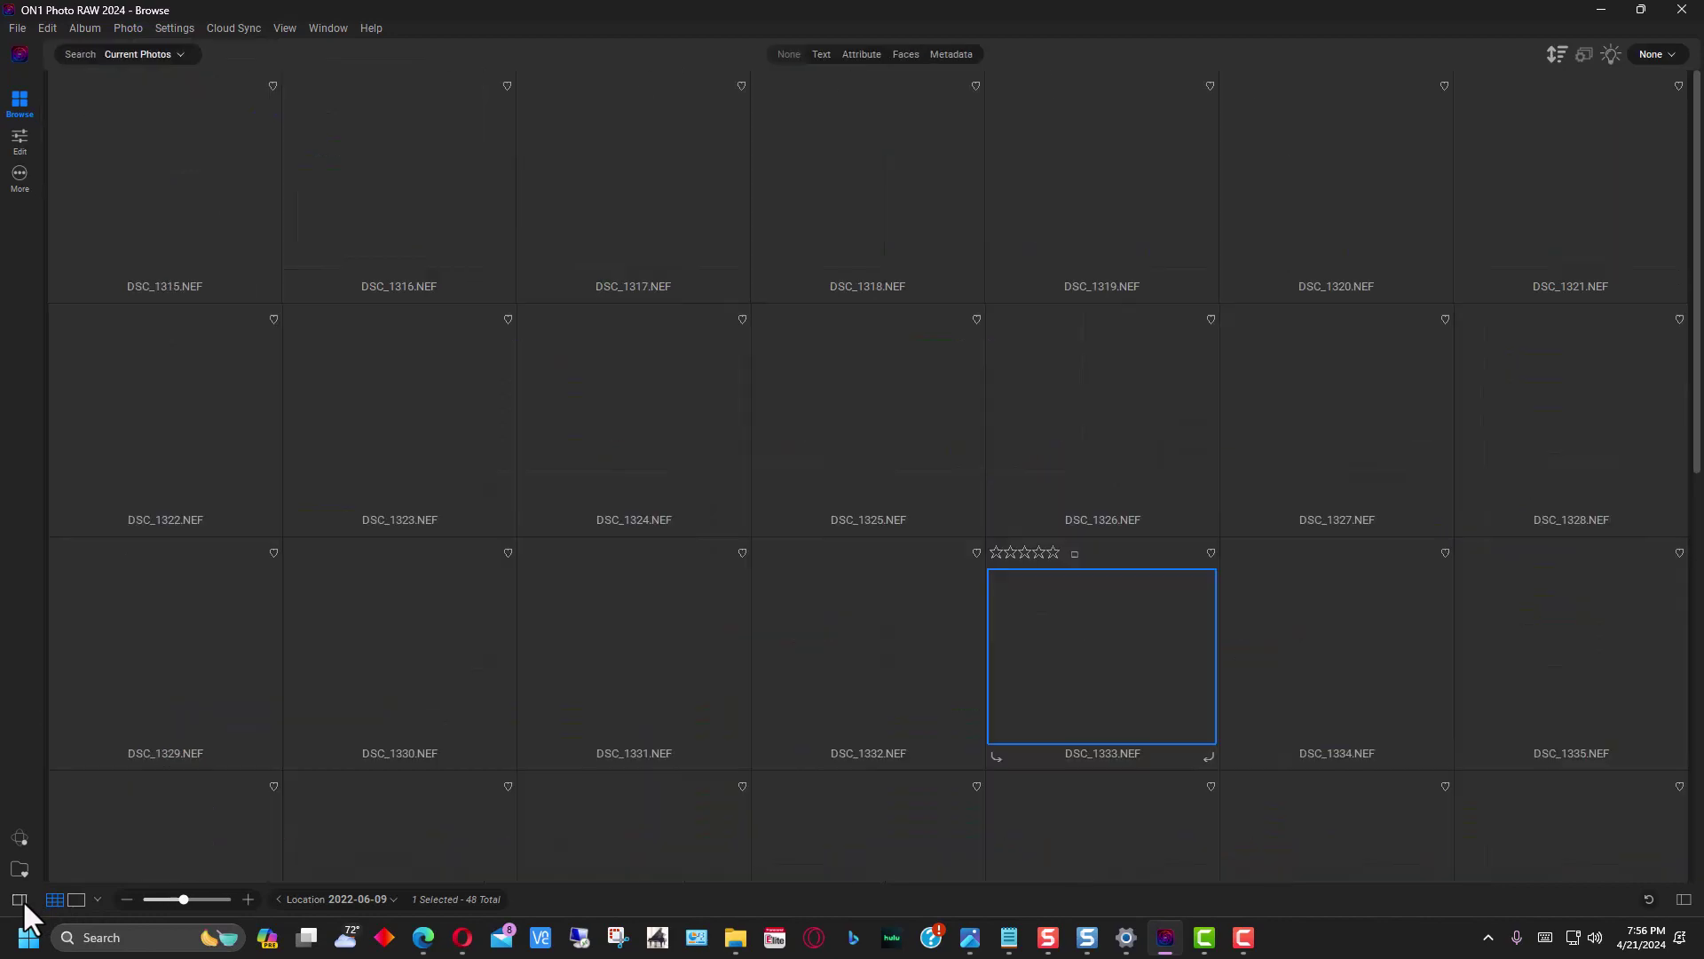
pyautogui.click(23, 897)
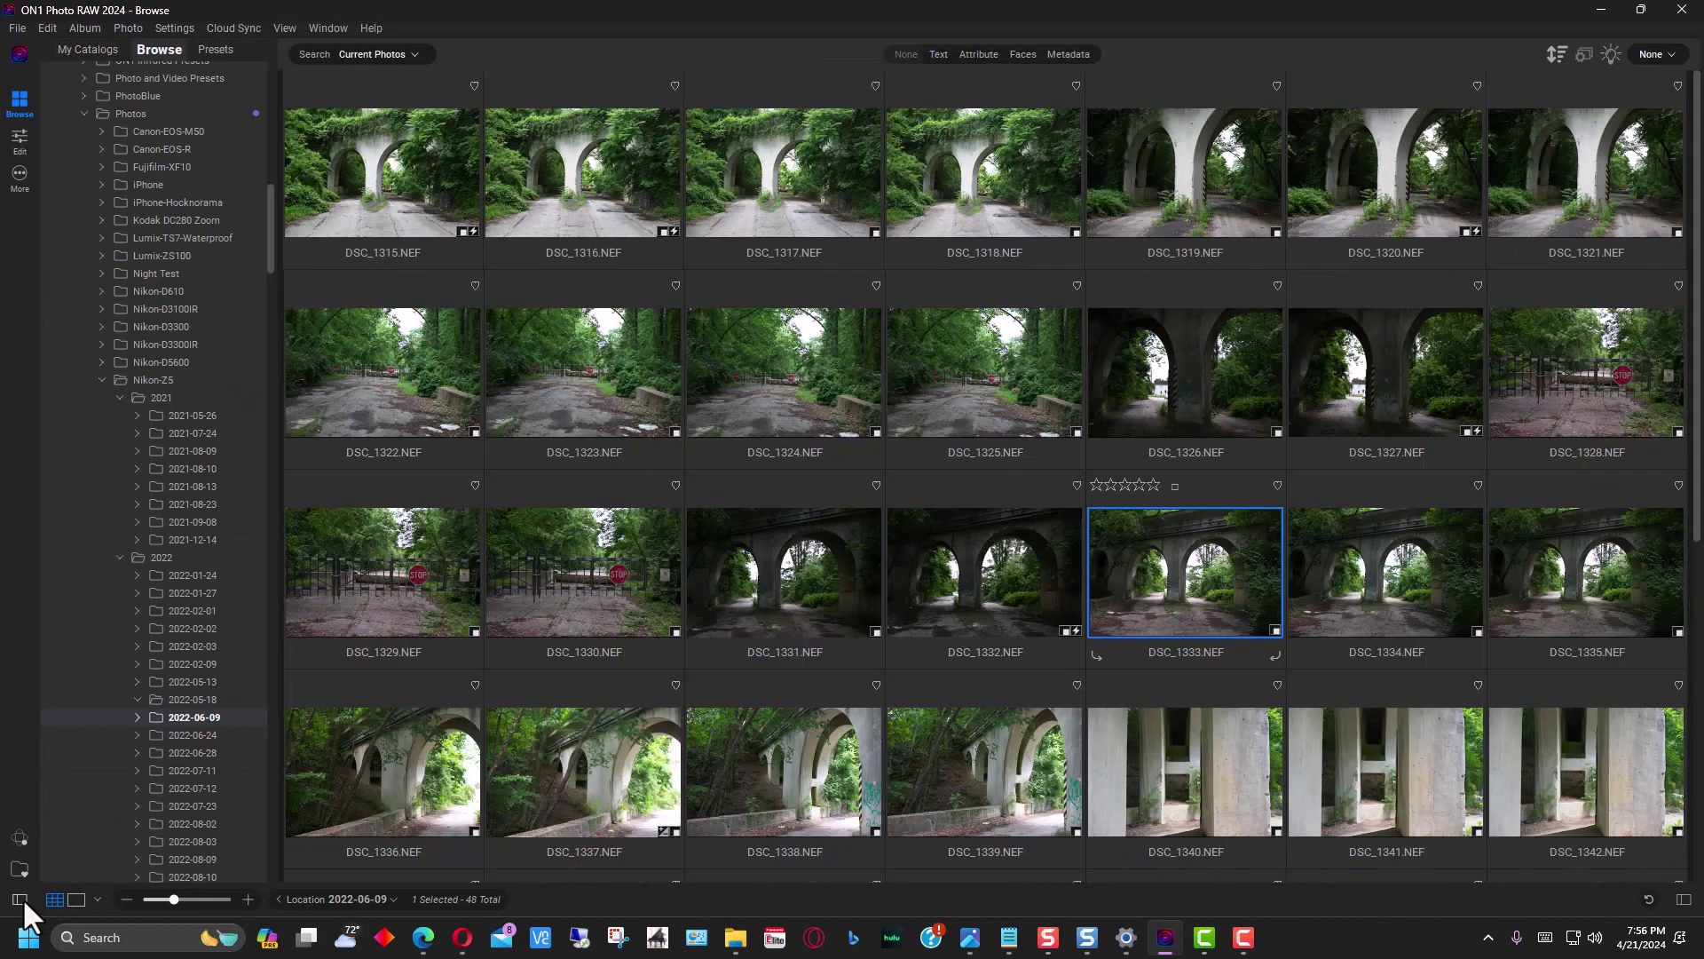
# Display the photo info and metadata pane beside the thumbnail grid.
pyautogui.click(1684, 899)
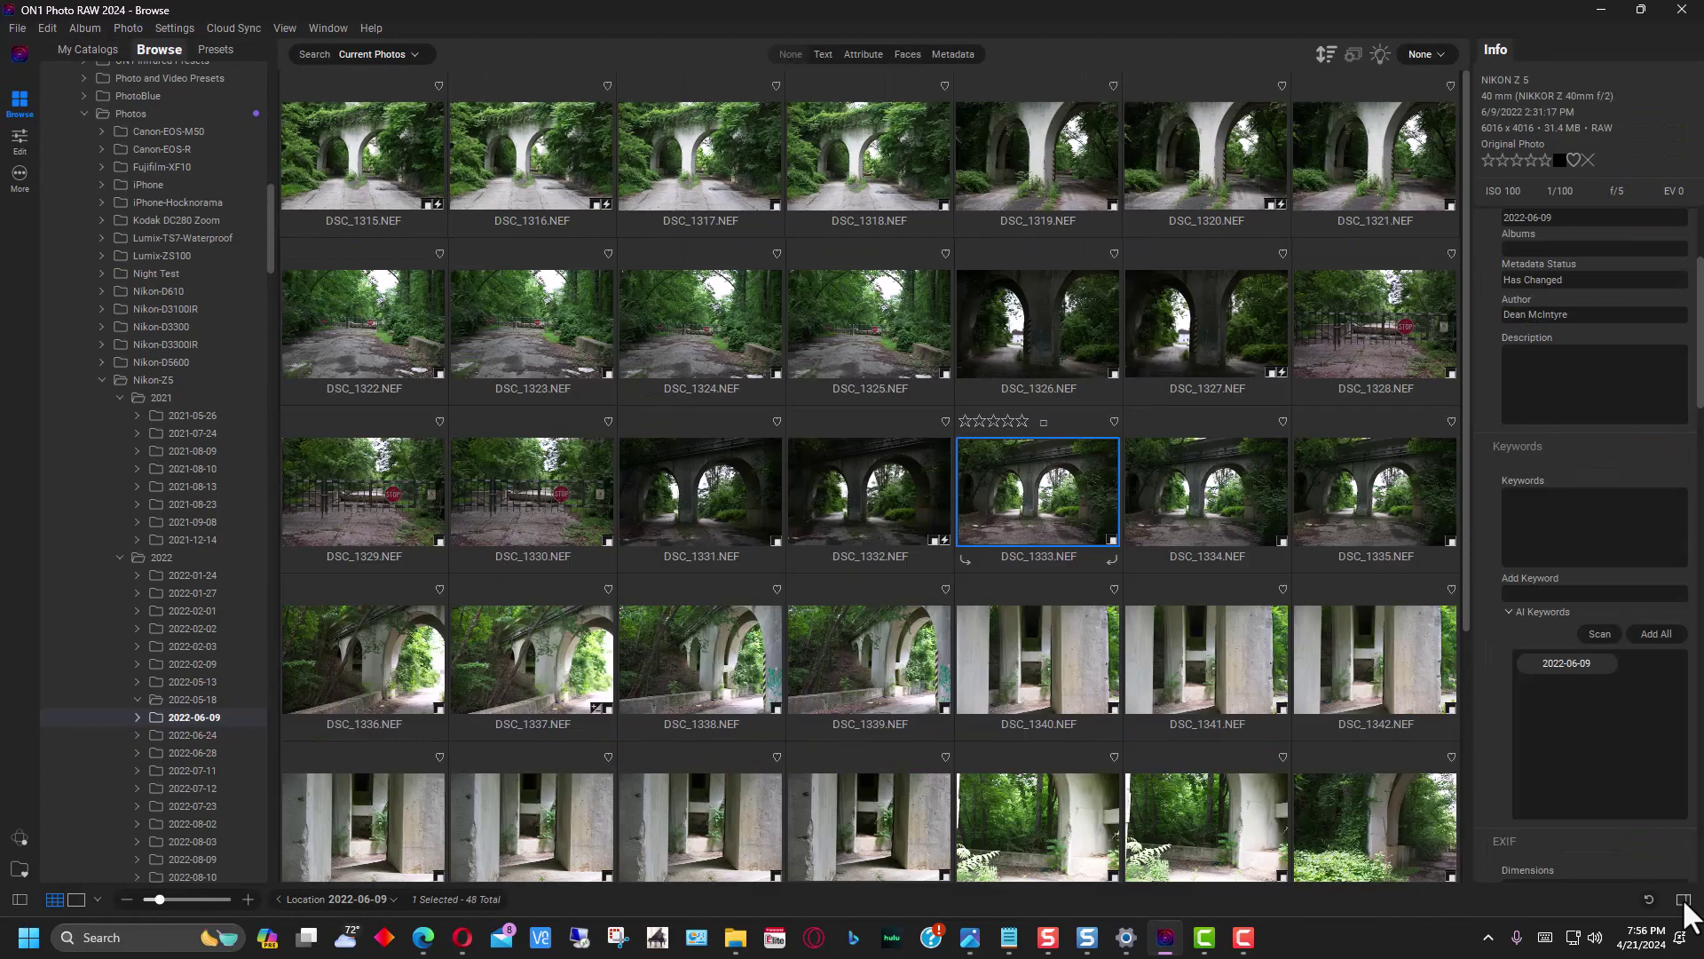
pyautogui.click(1684, 900)
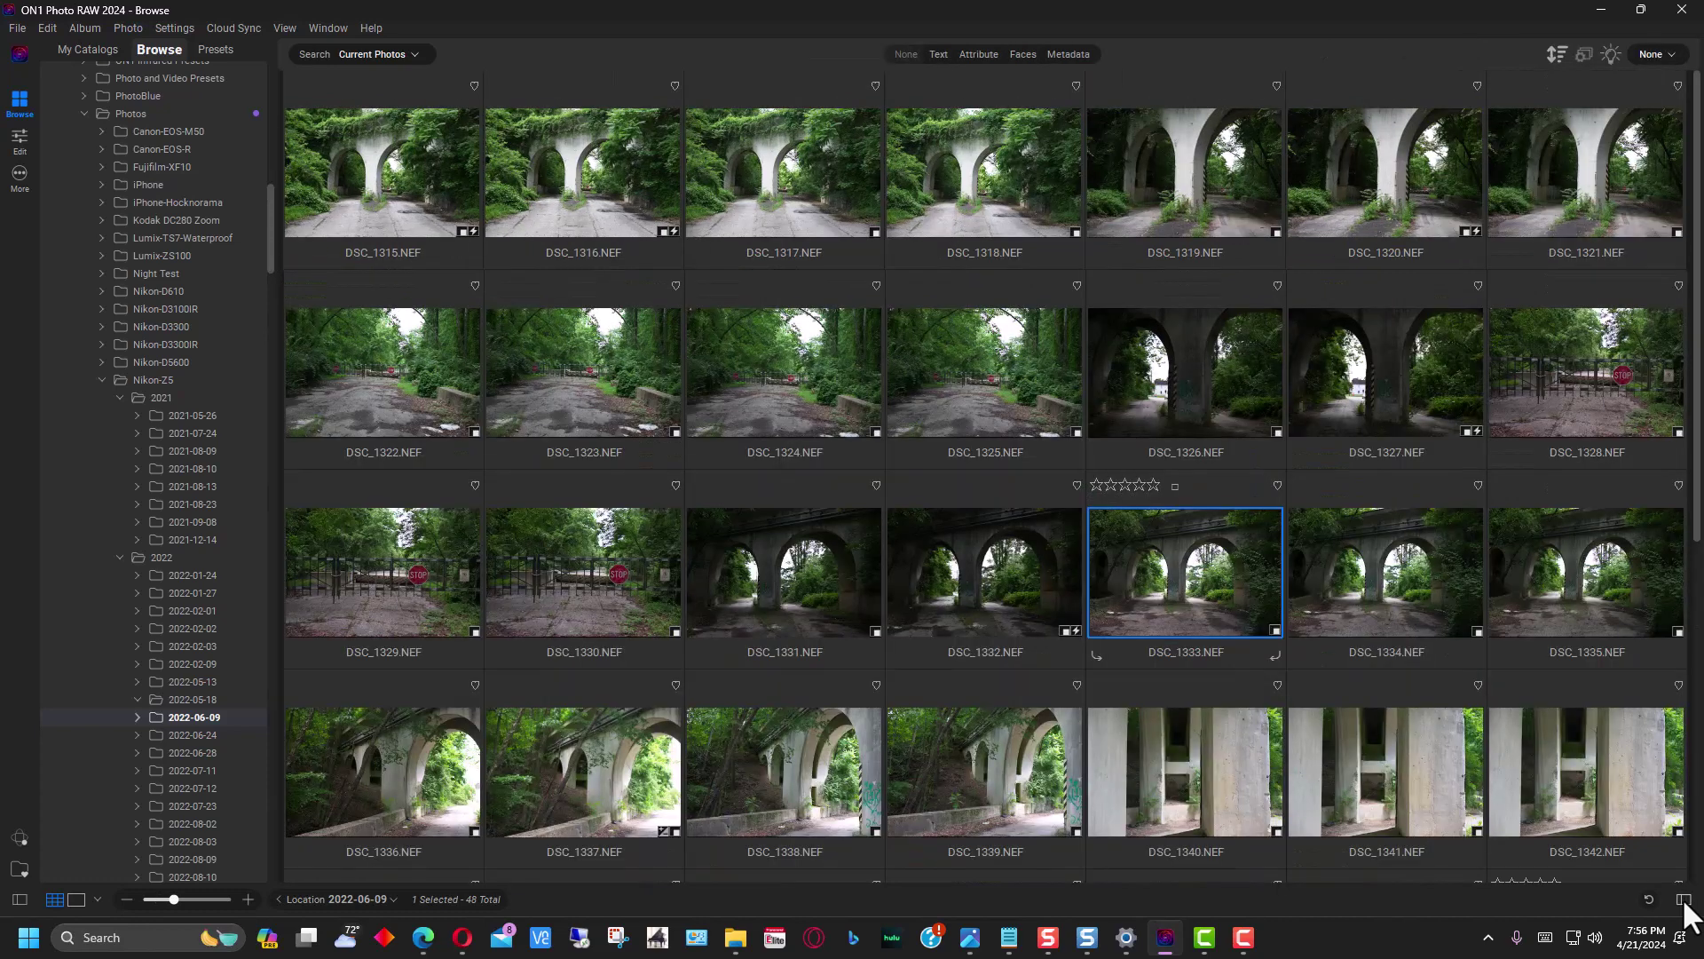
pyautogui.click(1684, 899)
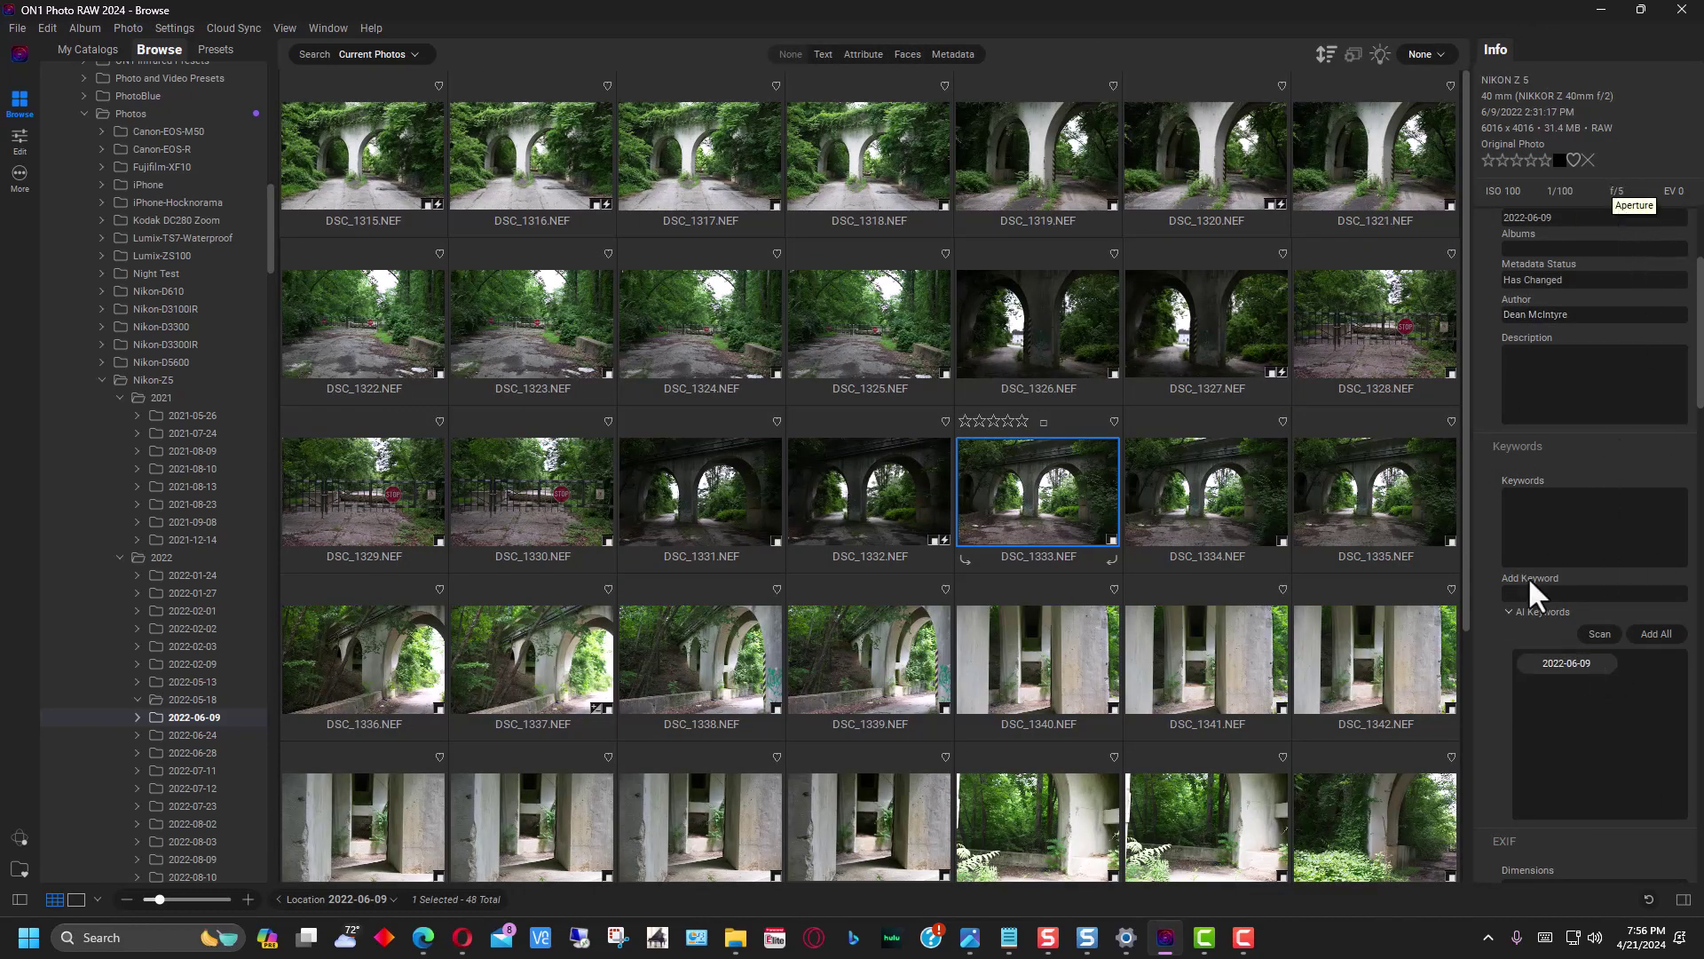
# Select DSC_1315.NEF and examine its basic metadata, keywords, GPS and EXIF details.
pyautogui.click(436, 155)
pyautogui.scroll(-3, 1611, 444)
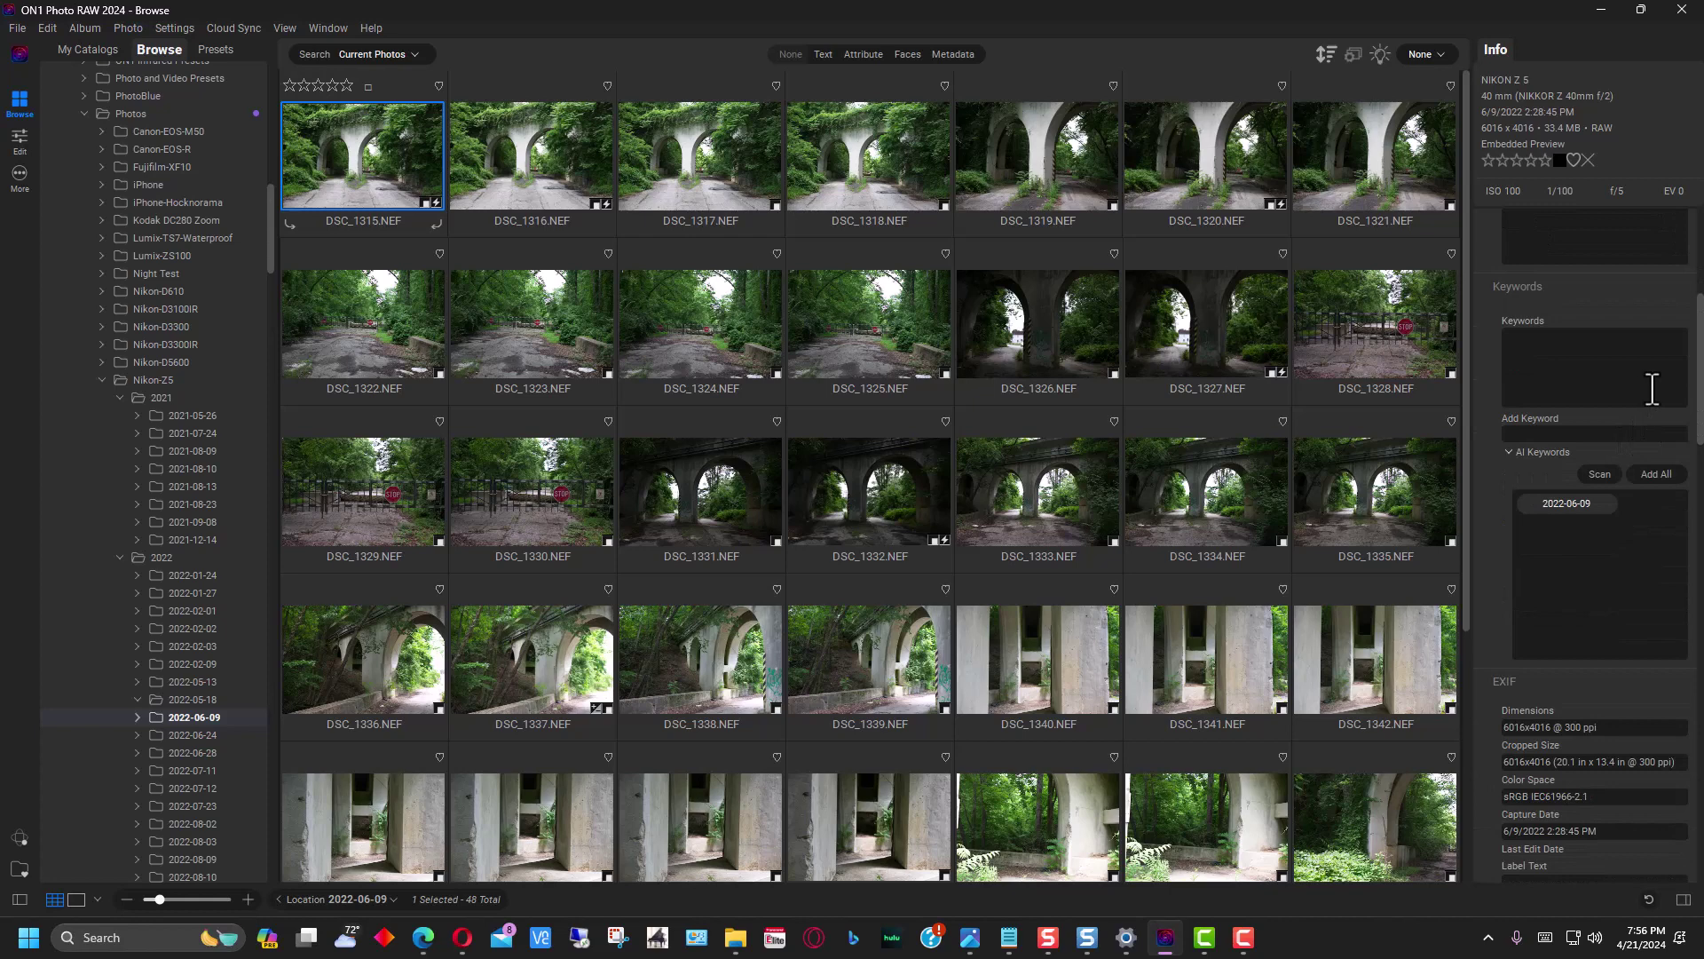
pyautogui.scroll(-5, 1652, 388)
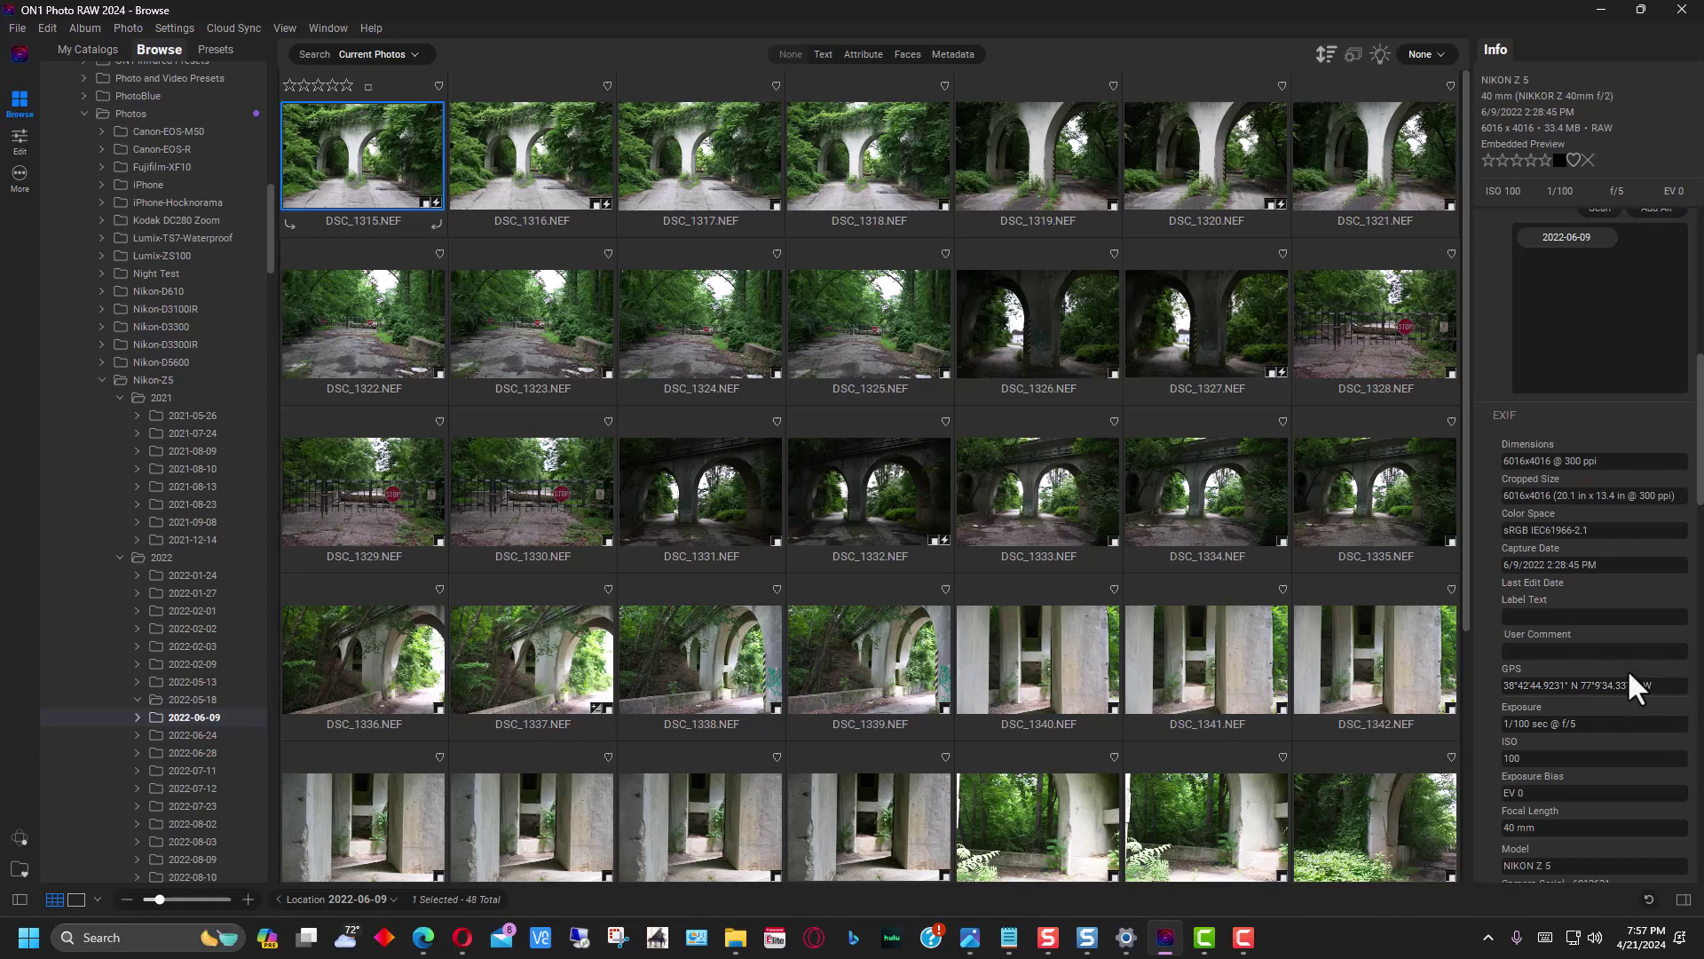
pyautogui.scroll(1, 1624, 668)
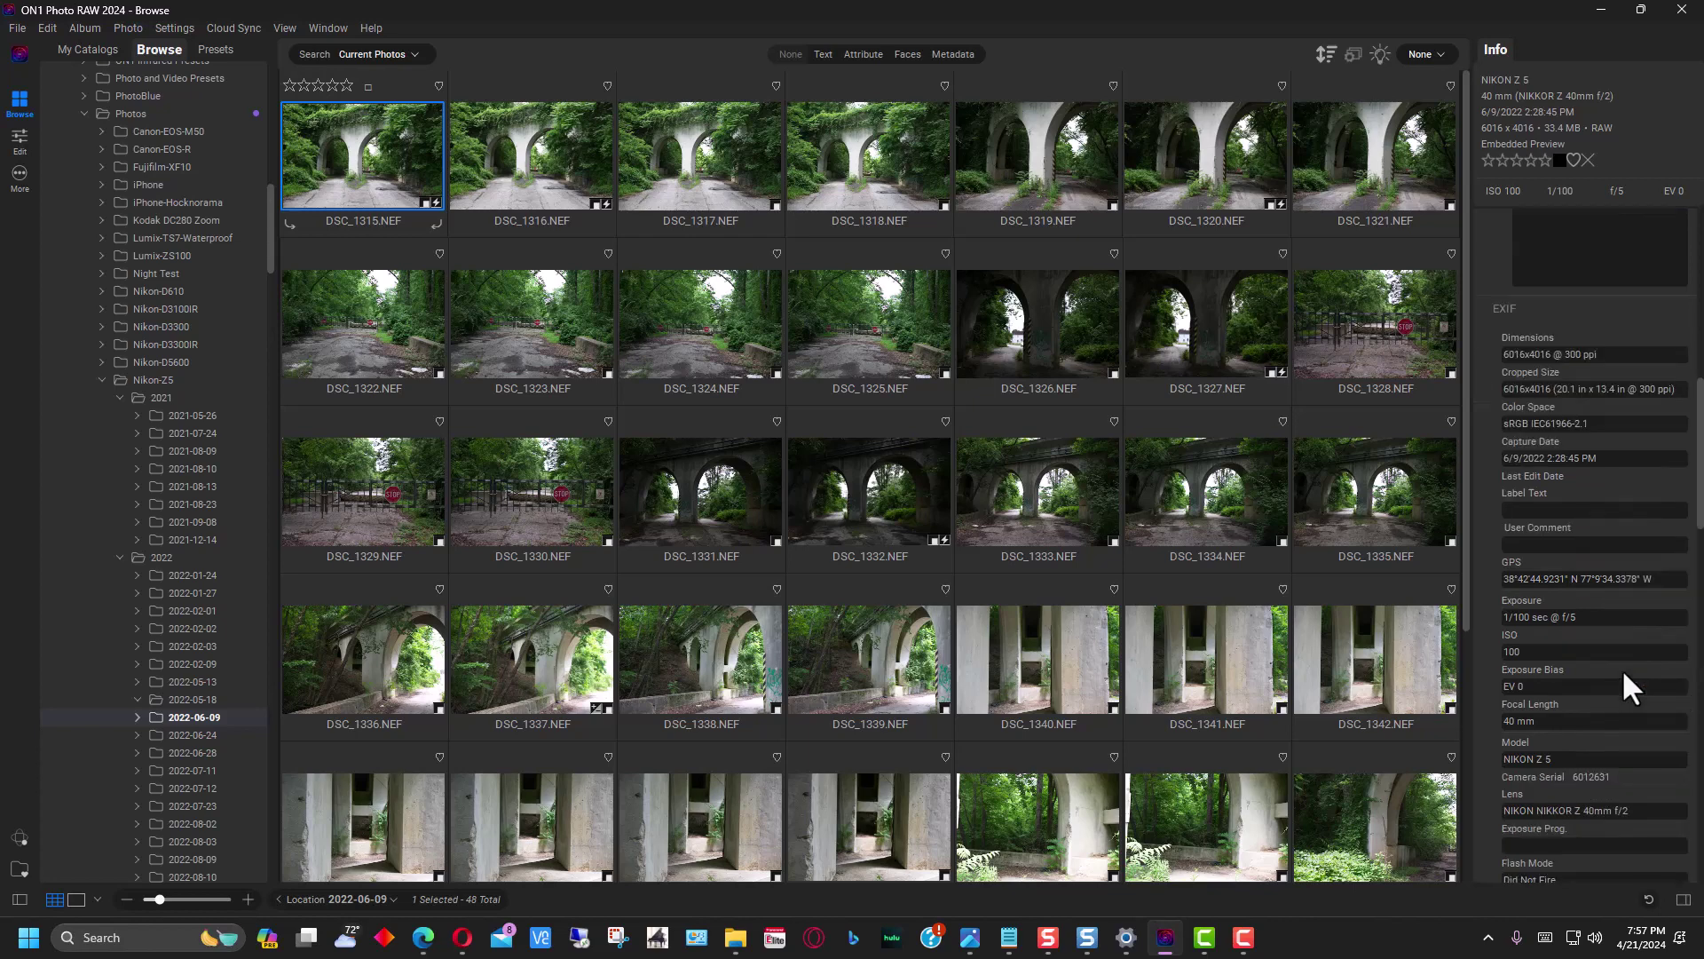
pyautogui.scroll(5, 1617, 653)
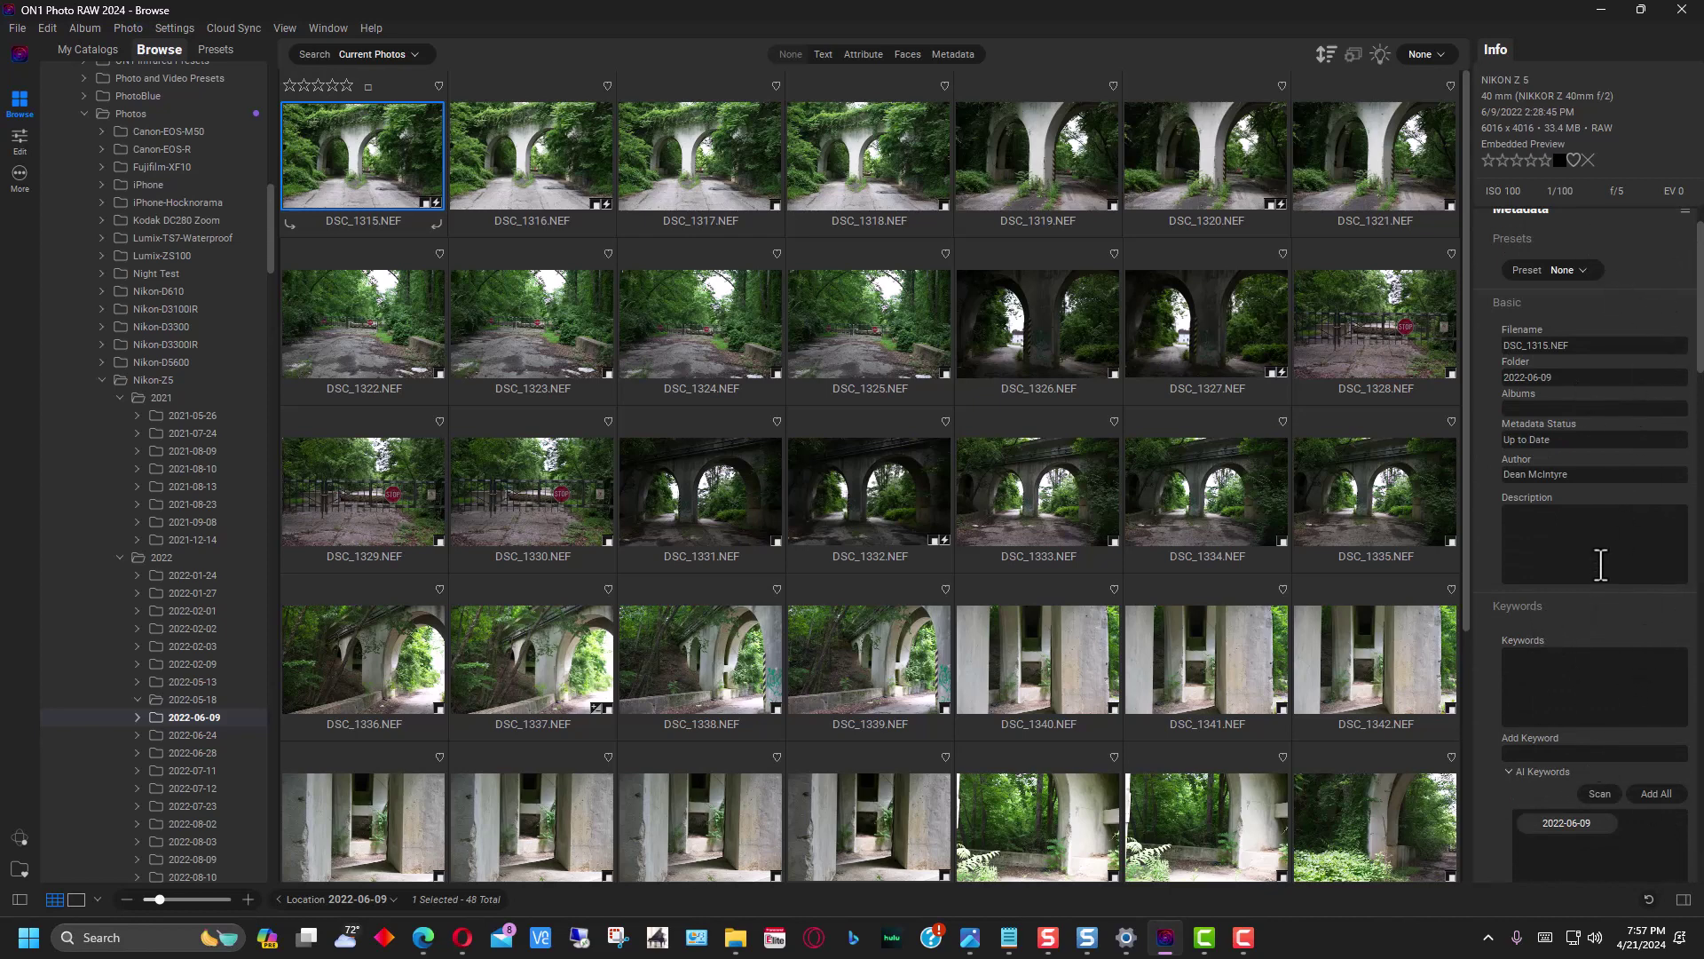
pyautogui.scroll(1, 1596, 560)
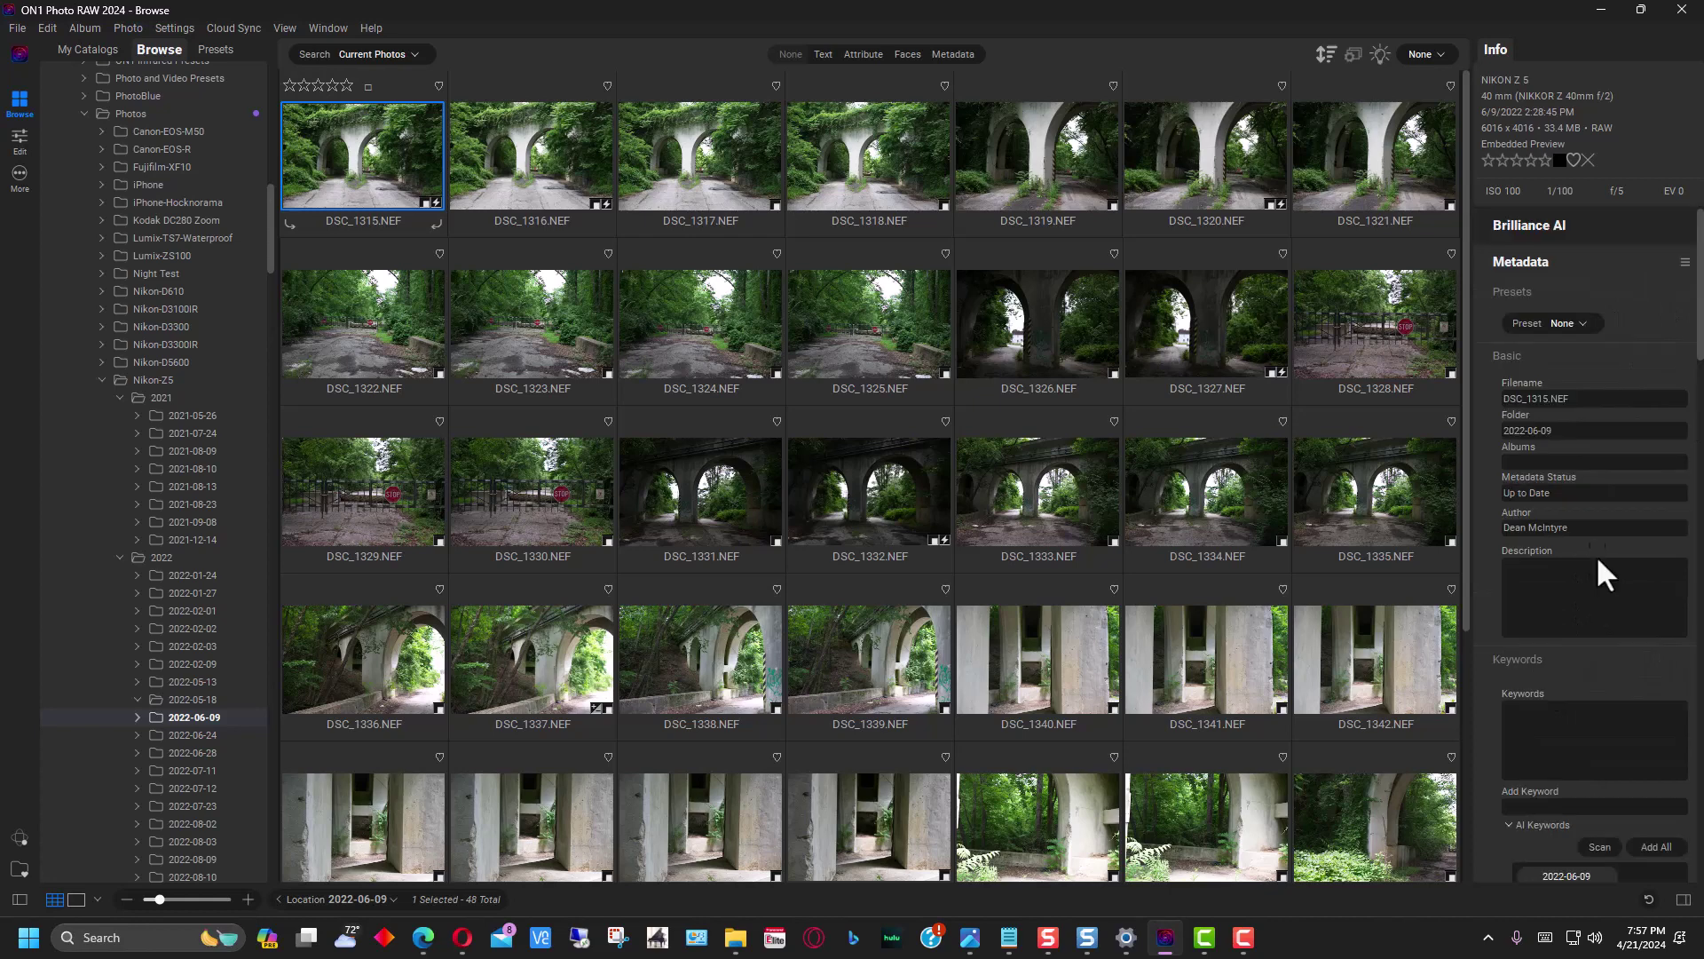
# Rate DSC_1315 and DSC_1318 five stars, DSC_1316 four stars, and DSC_1317 three stars.
pyautogui.click(568, 198)
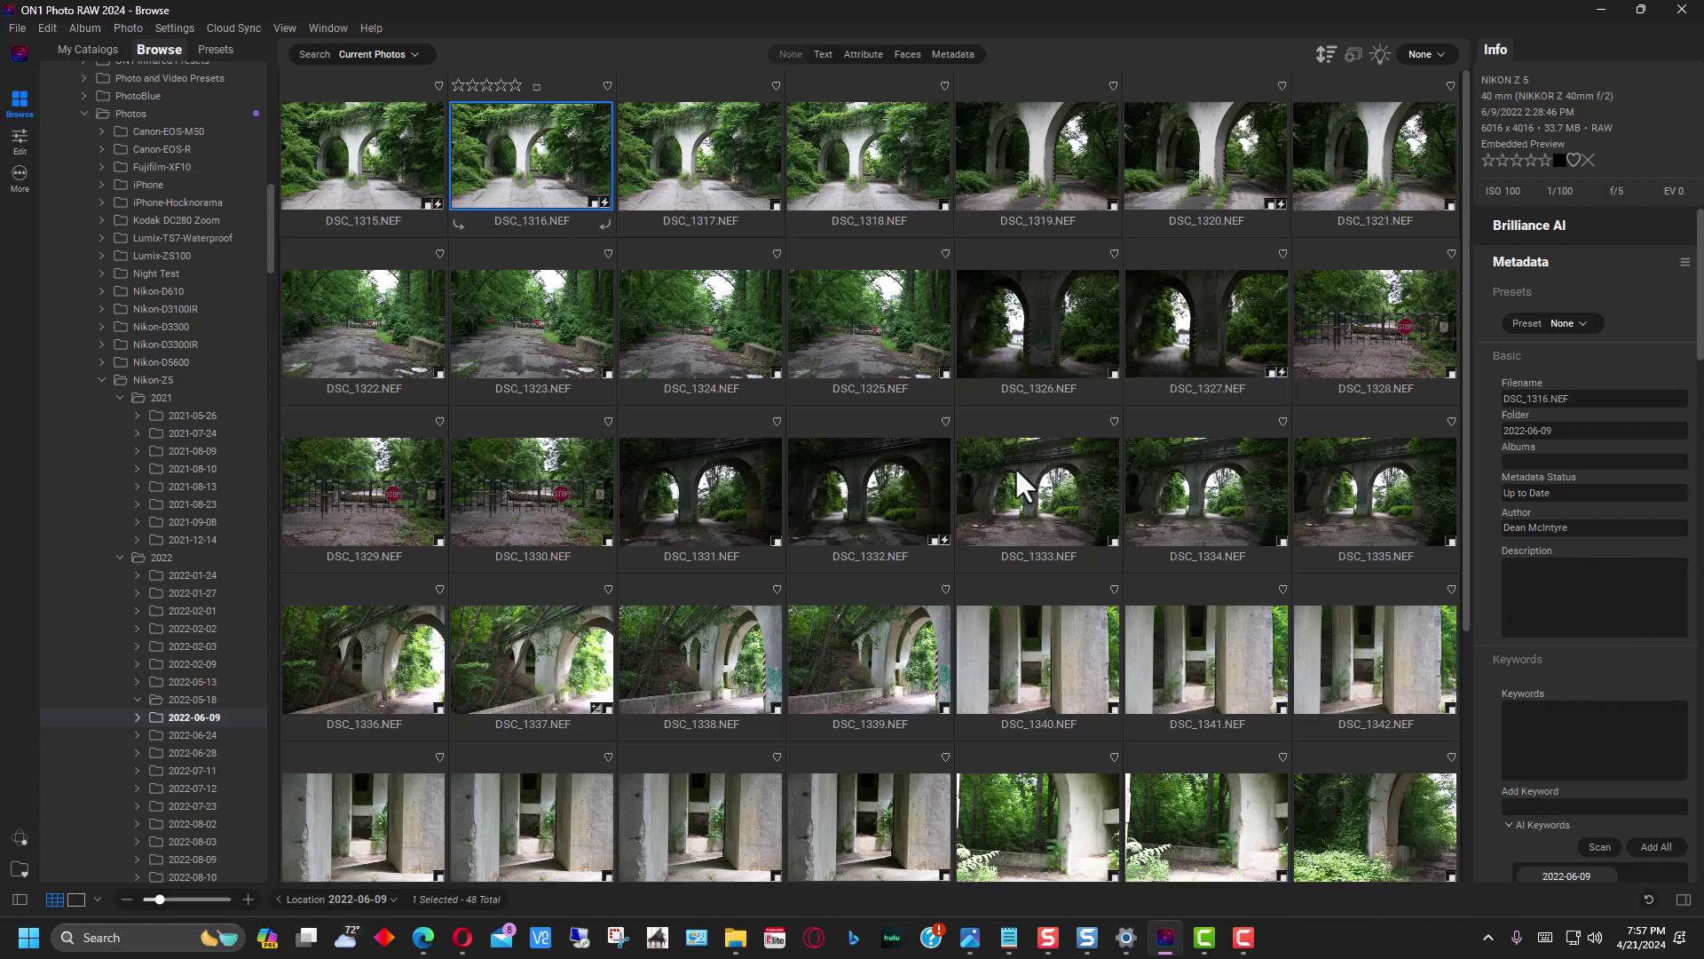
pyautogui.click(359, 179)
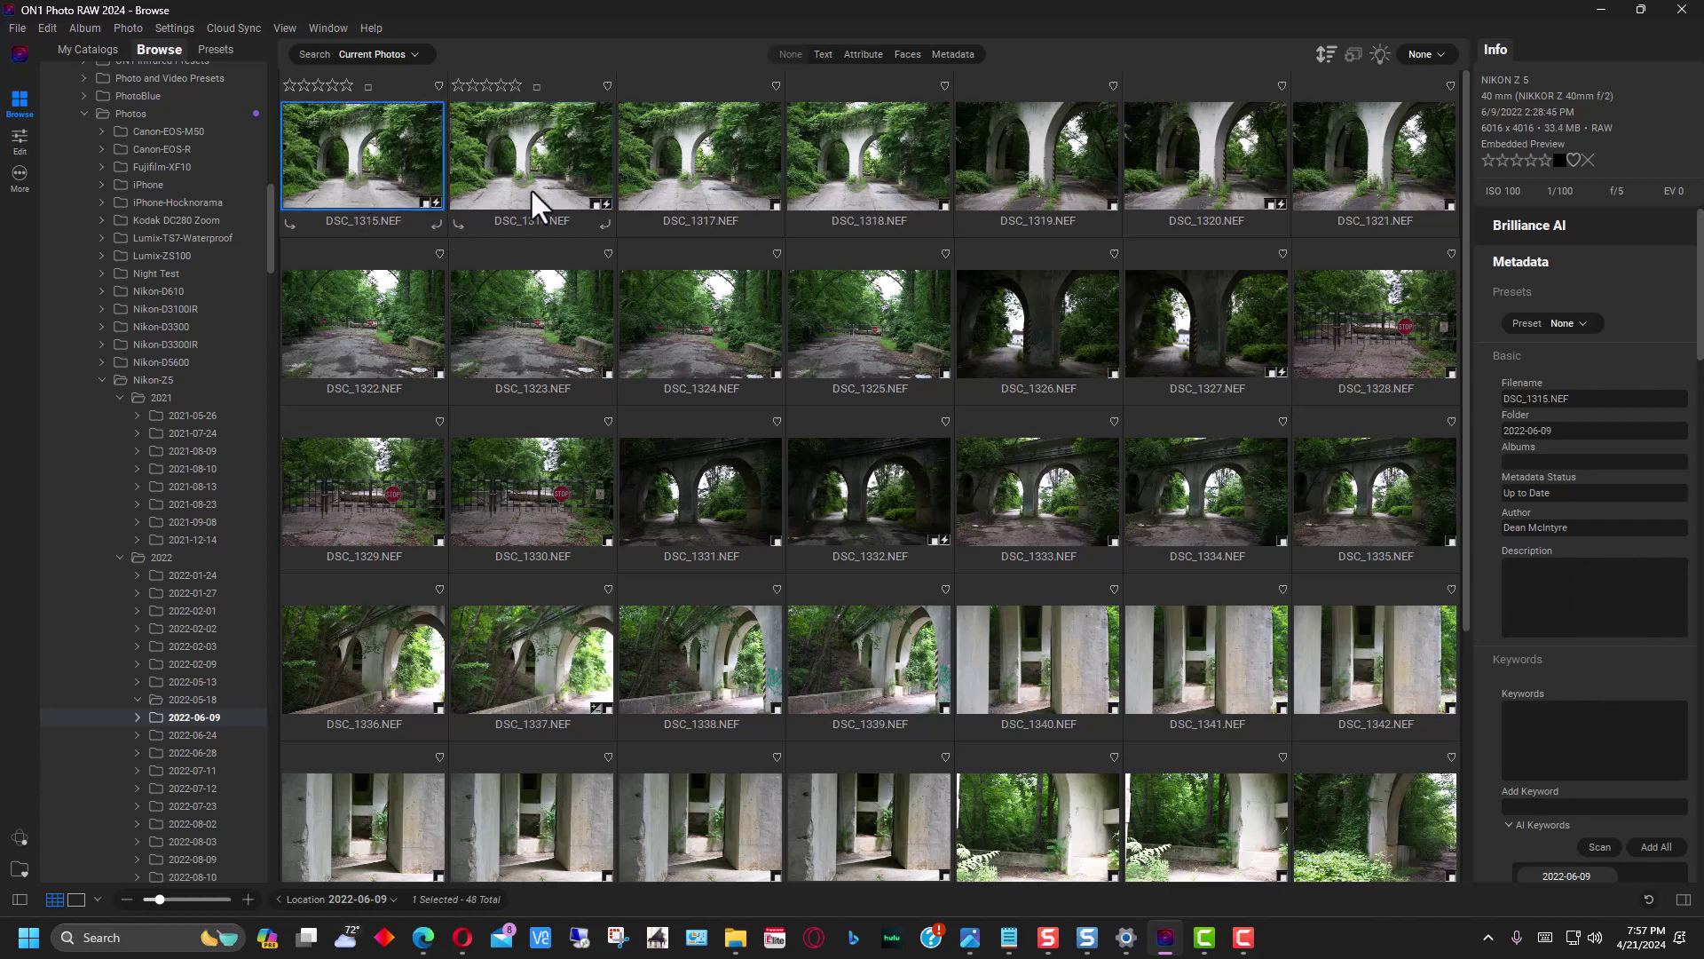
pyautogui.click(344, 83)
pyautogui.click(501, 83)
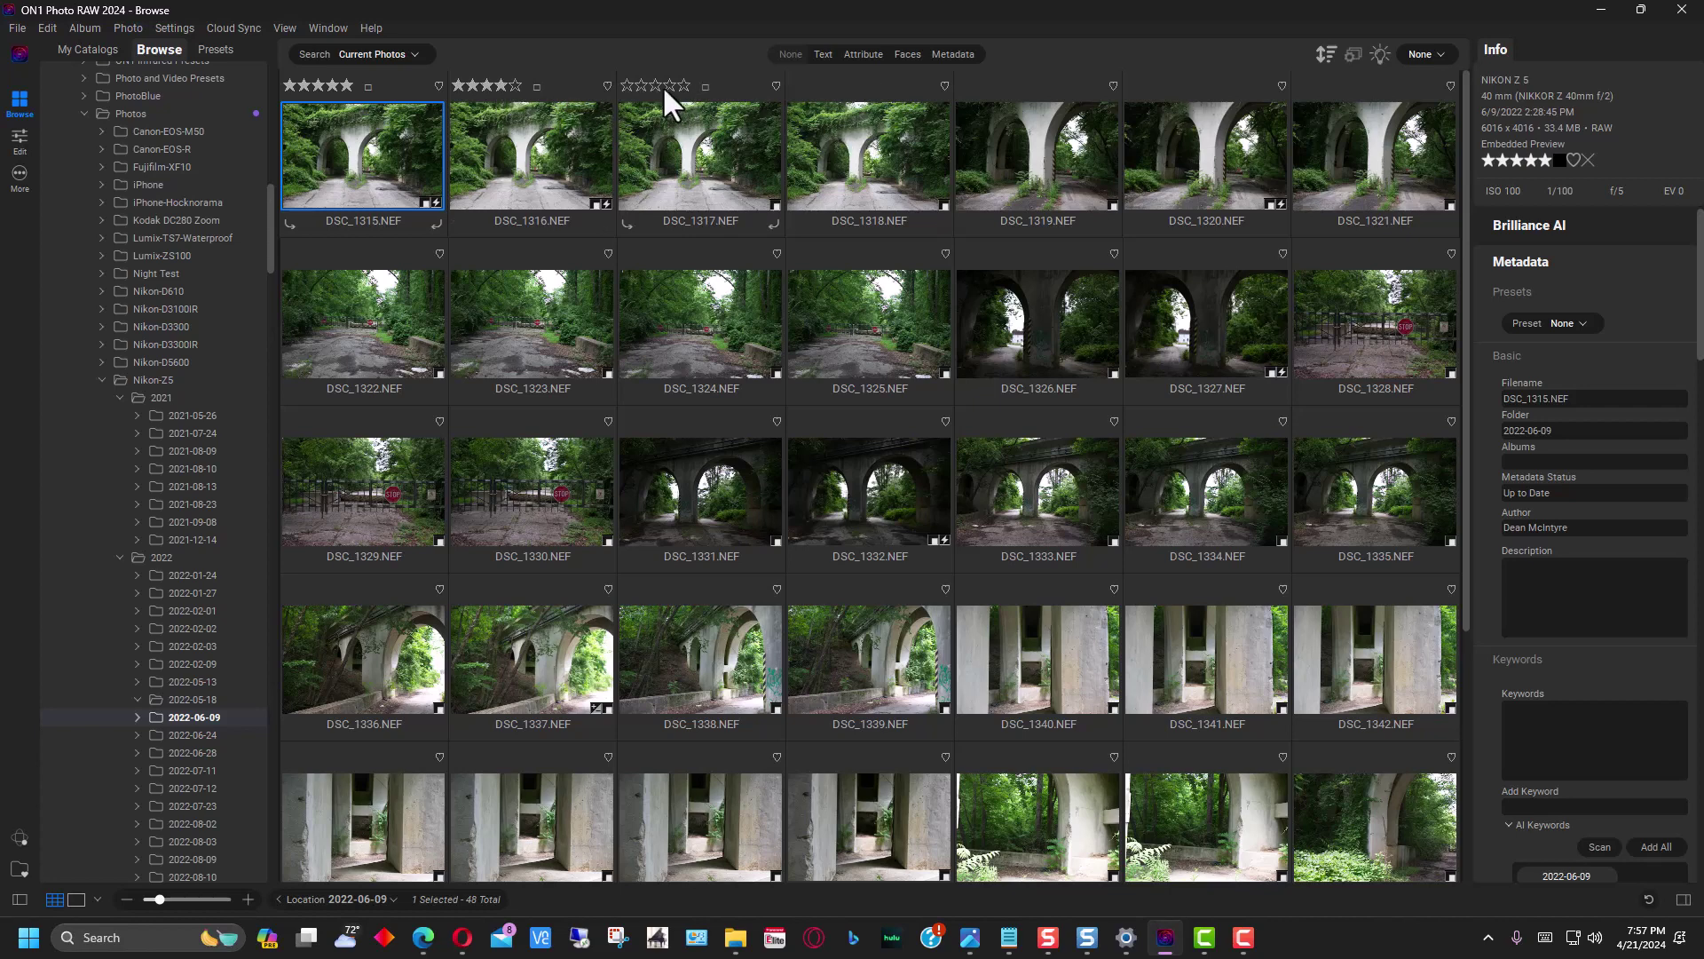
pyautogui.click(655, 85)
pyautogui.click(850, 84)
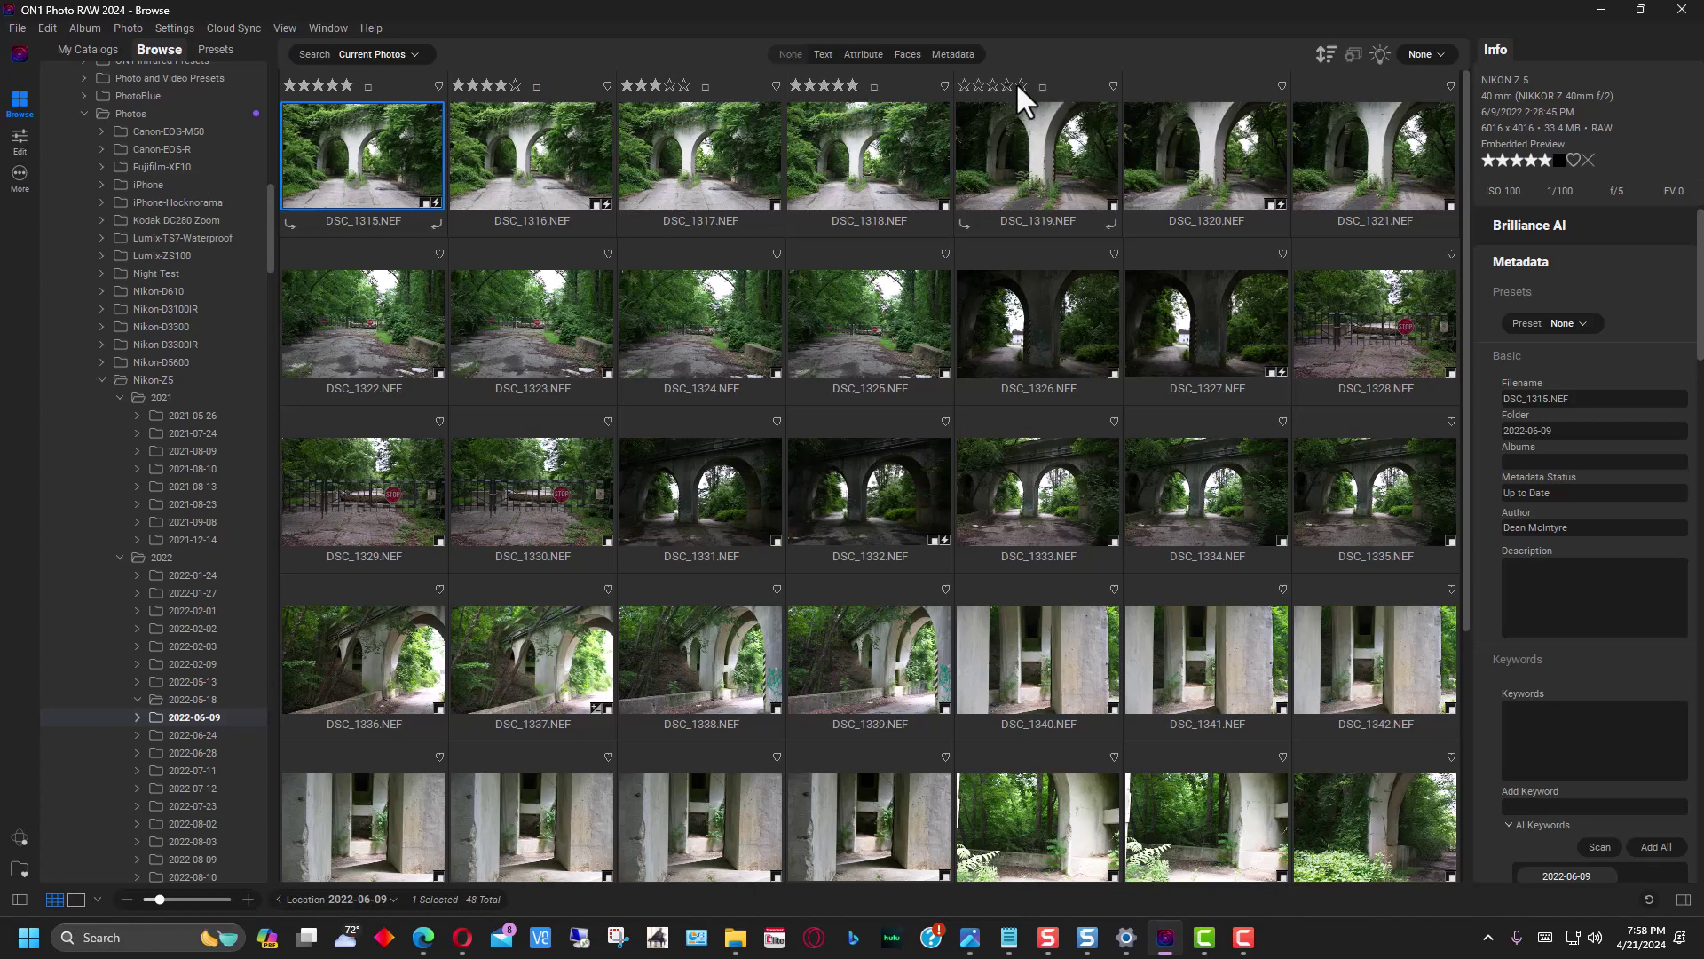
# Rate DSC_1320, 1326, 1332, 1338 and 1340 five stars, DSC_1319, 1334 and 1337 four stars, and DSC_1335 three stars.
pyautogui.click(1006, 84)
pyautogui.click(1187, 85)
pyautogui.click(1022, 253)
pyautogui.click(854, 421)
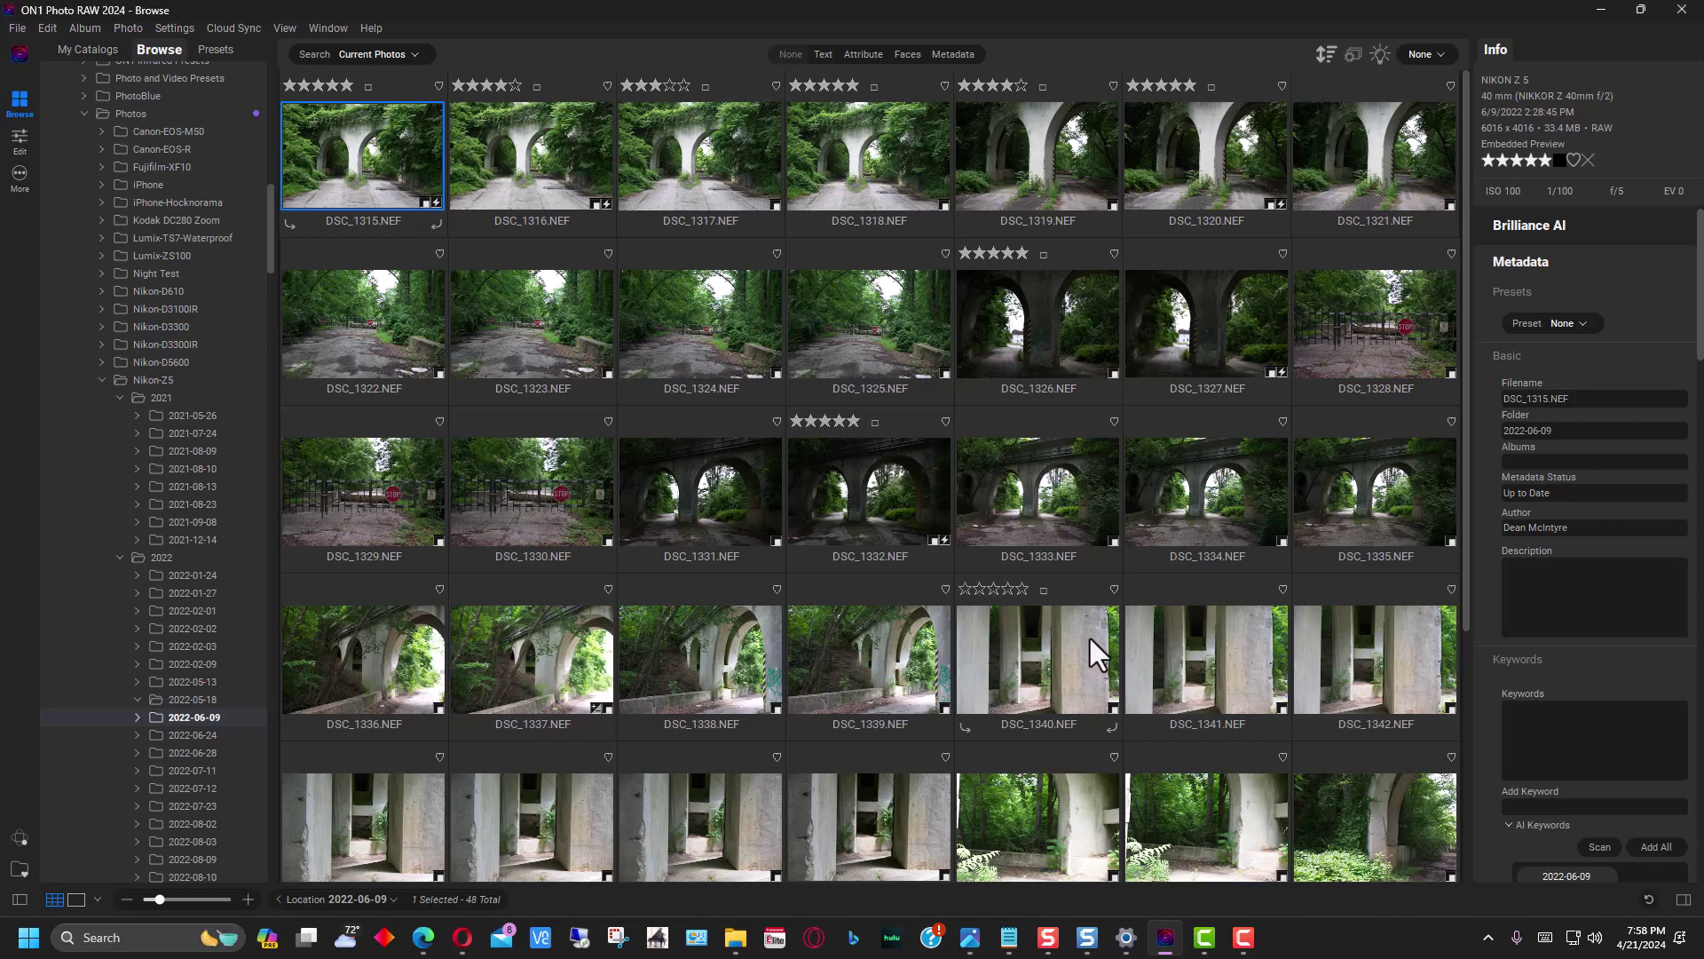
pyautogui.click(1021, 585)
pyautogui.click(688, 588)
pyautogui.click(498, 586)
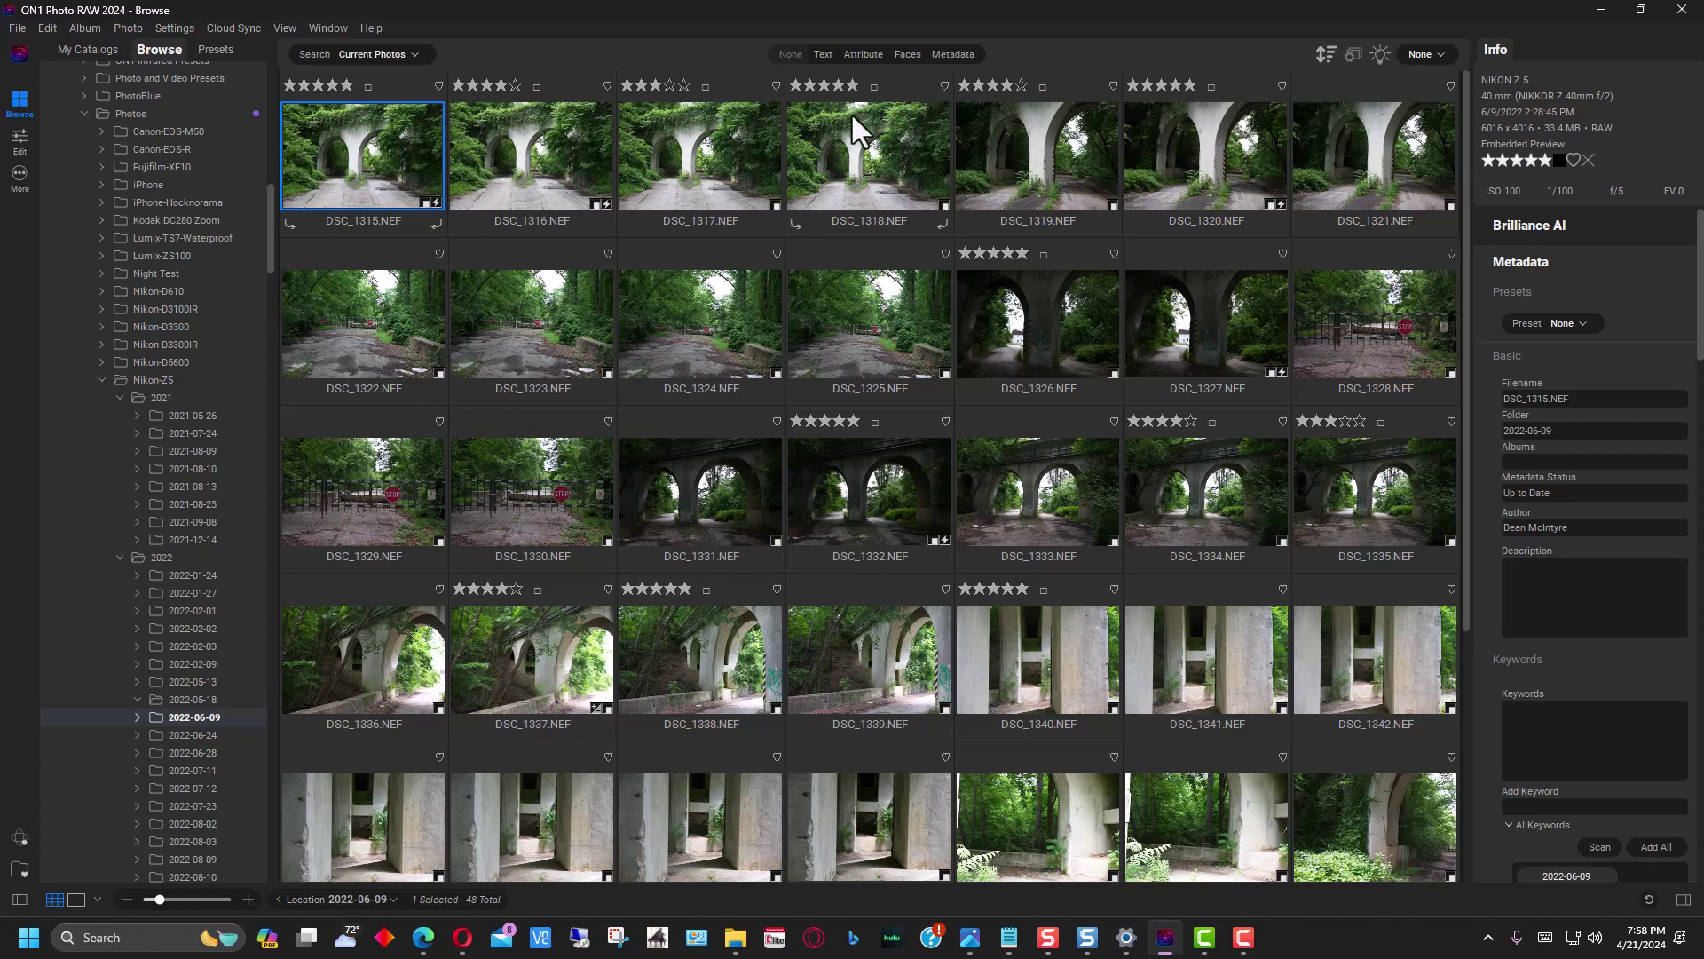
# Bring up the attribute filters and limit the folder's photos to those rated five stars.
pyautogui.click(953, 55)
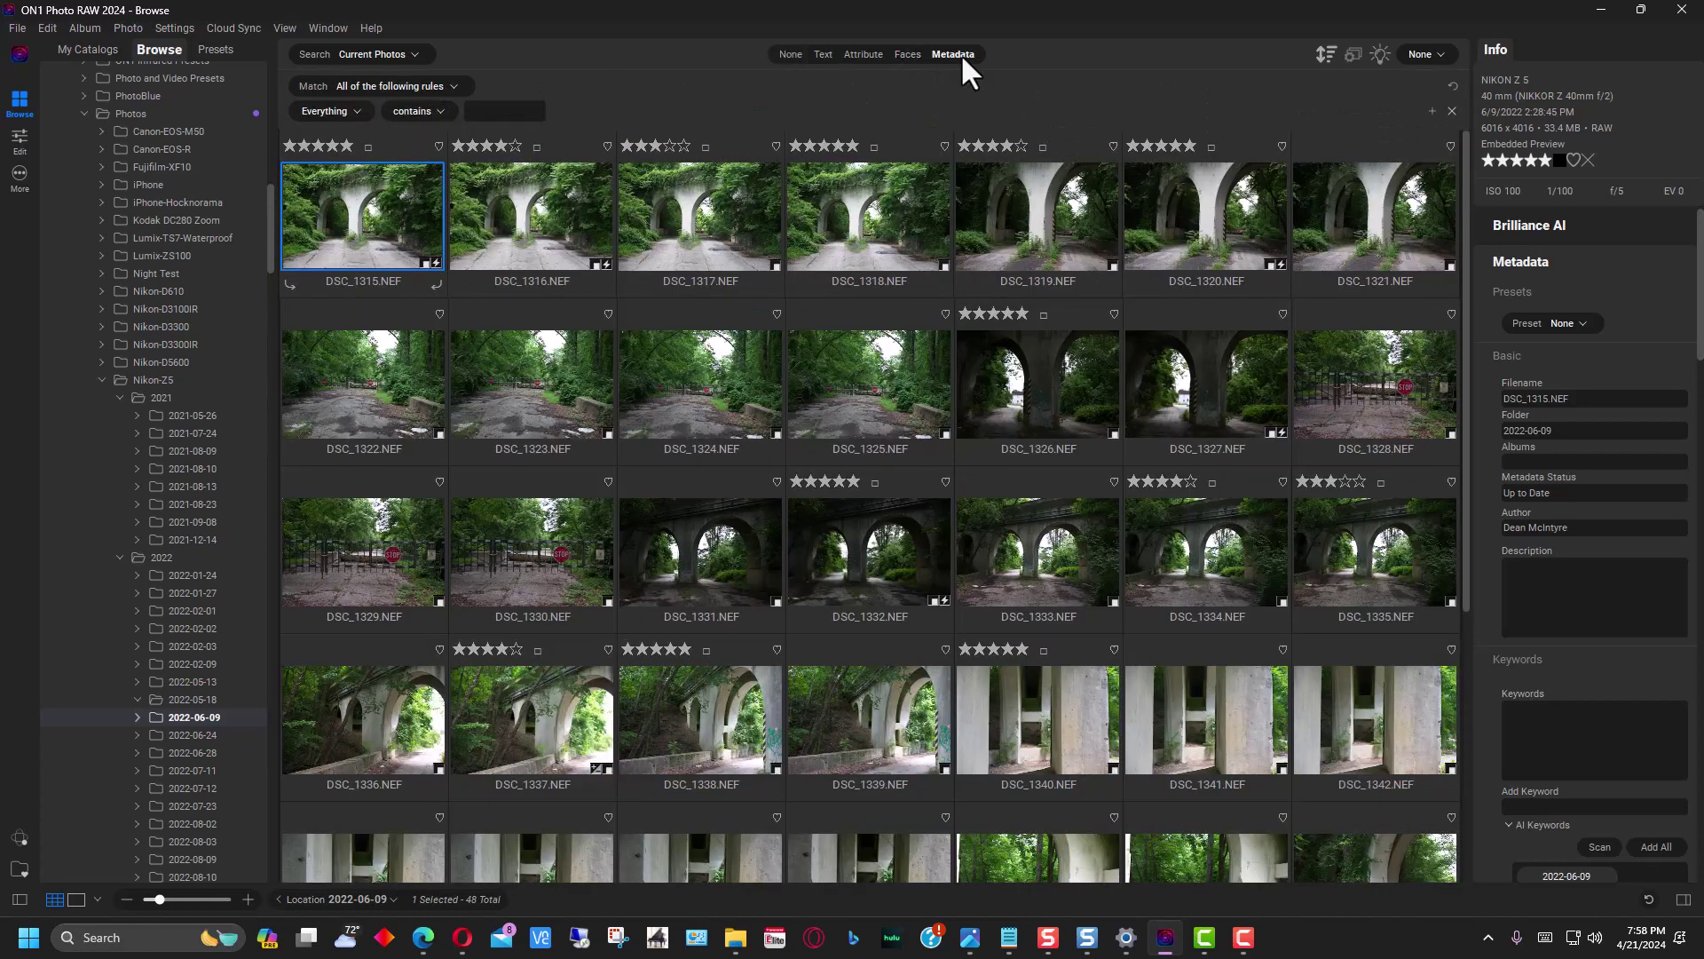
pyautogui.click(946, 55)
pyautogui.click(869, 55)
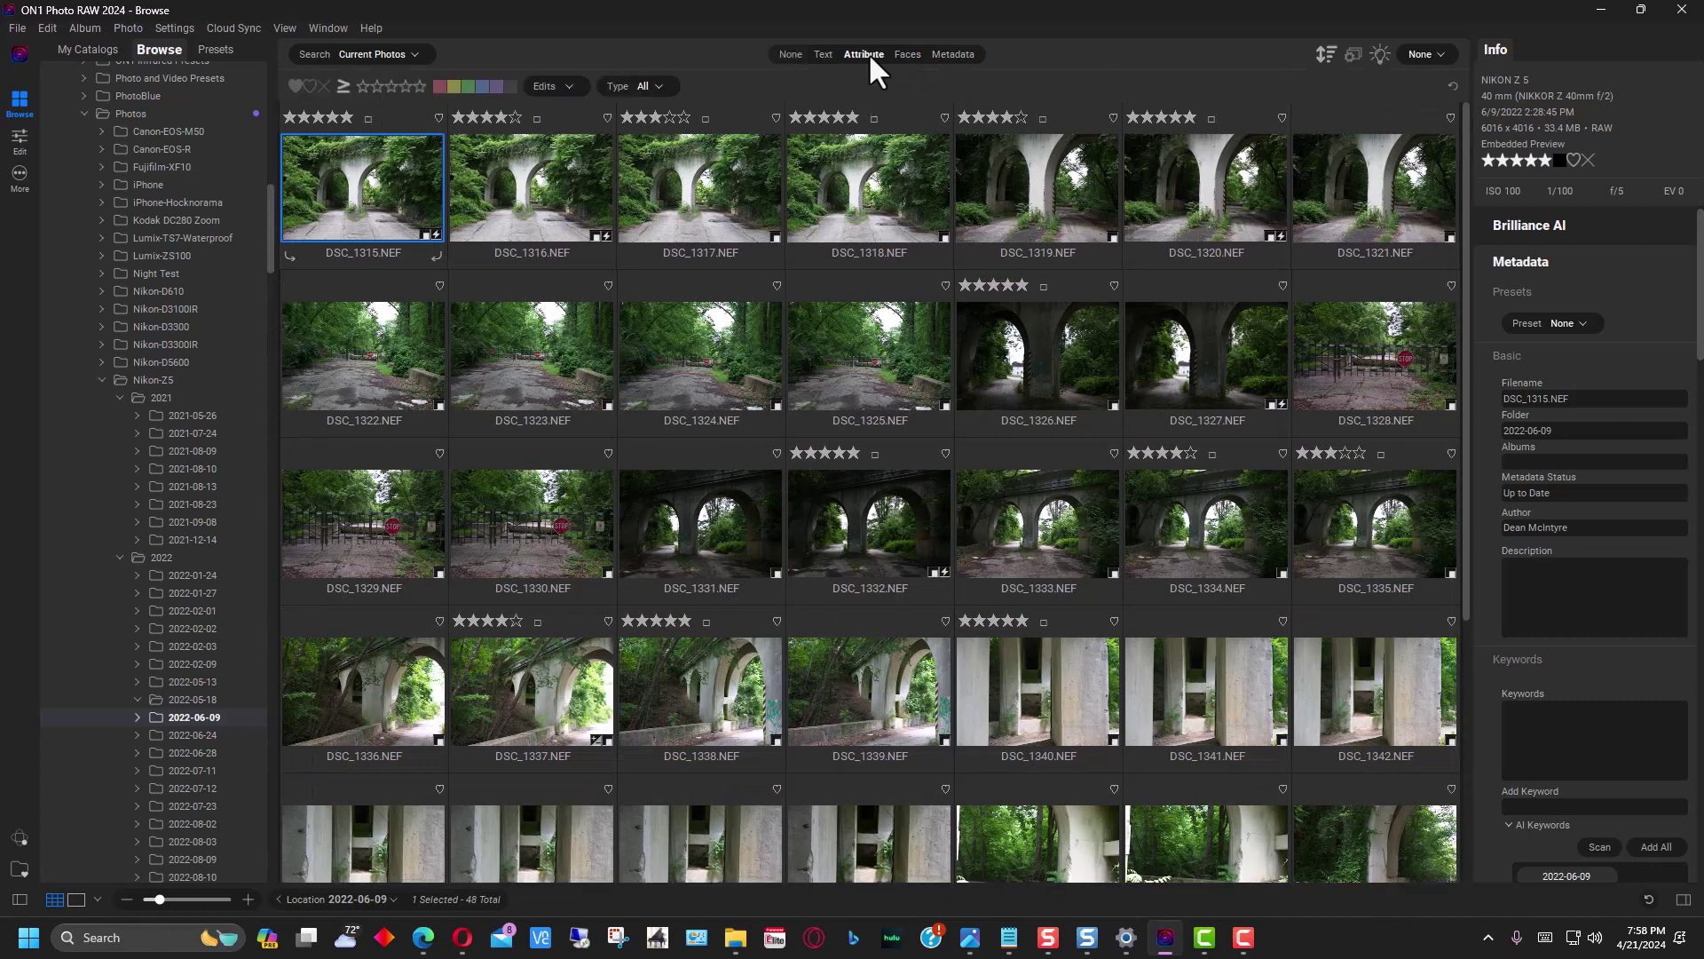
pyautogui.click(422, 85)
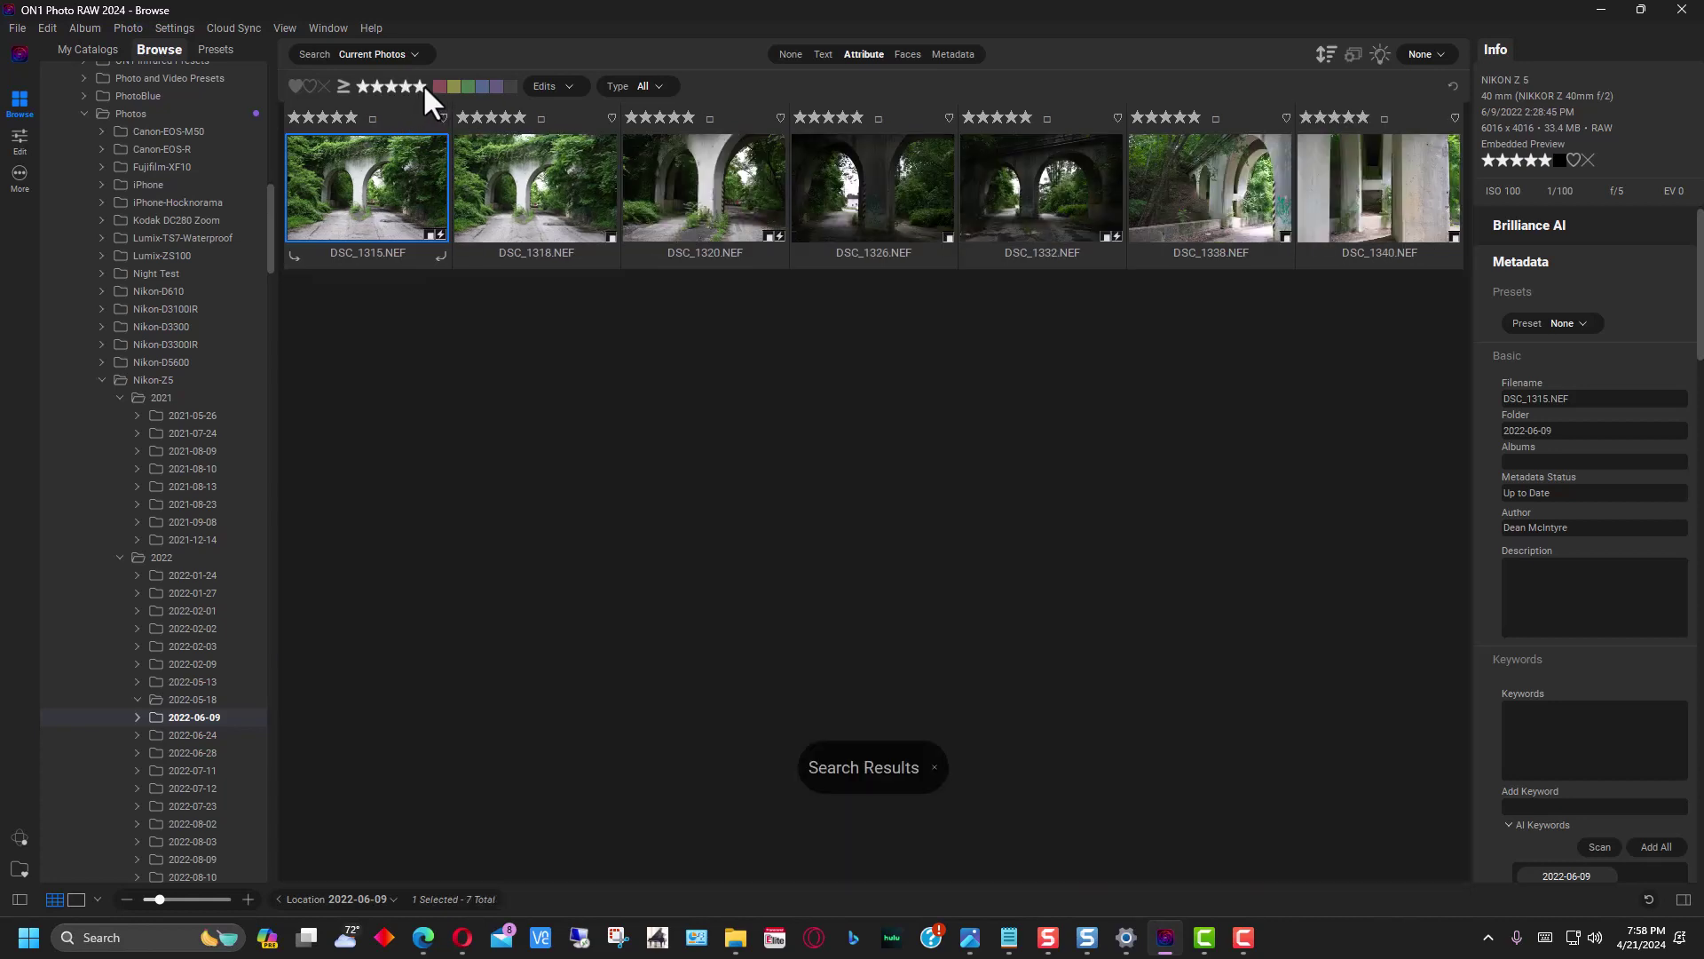
# Try rating filters of at least three stars and at least four stars, and clear the star filter.
pyautogui.click(392, 86)
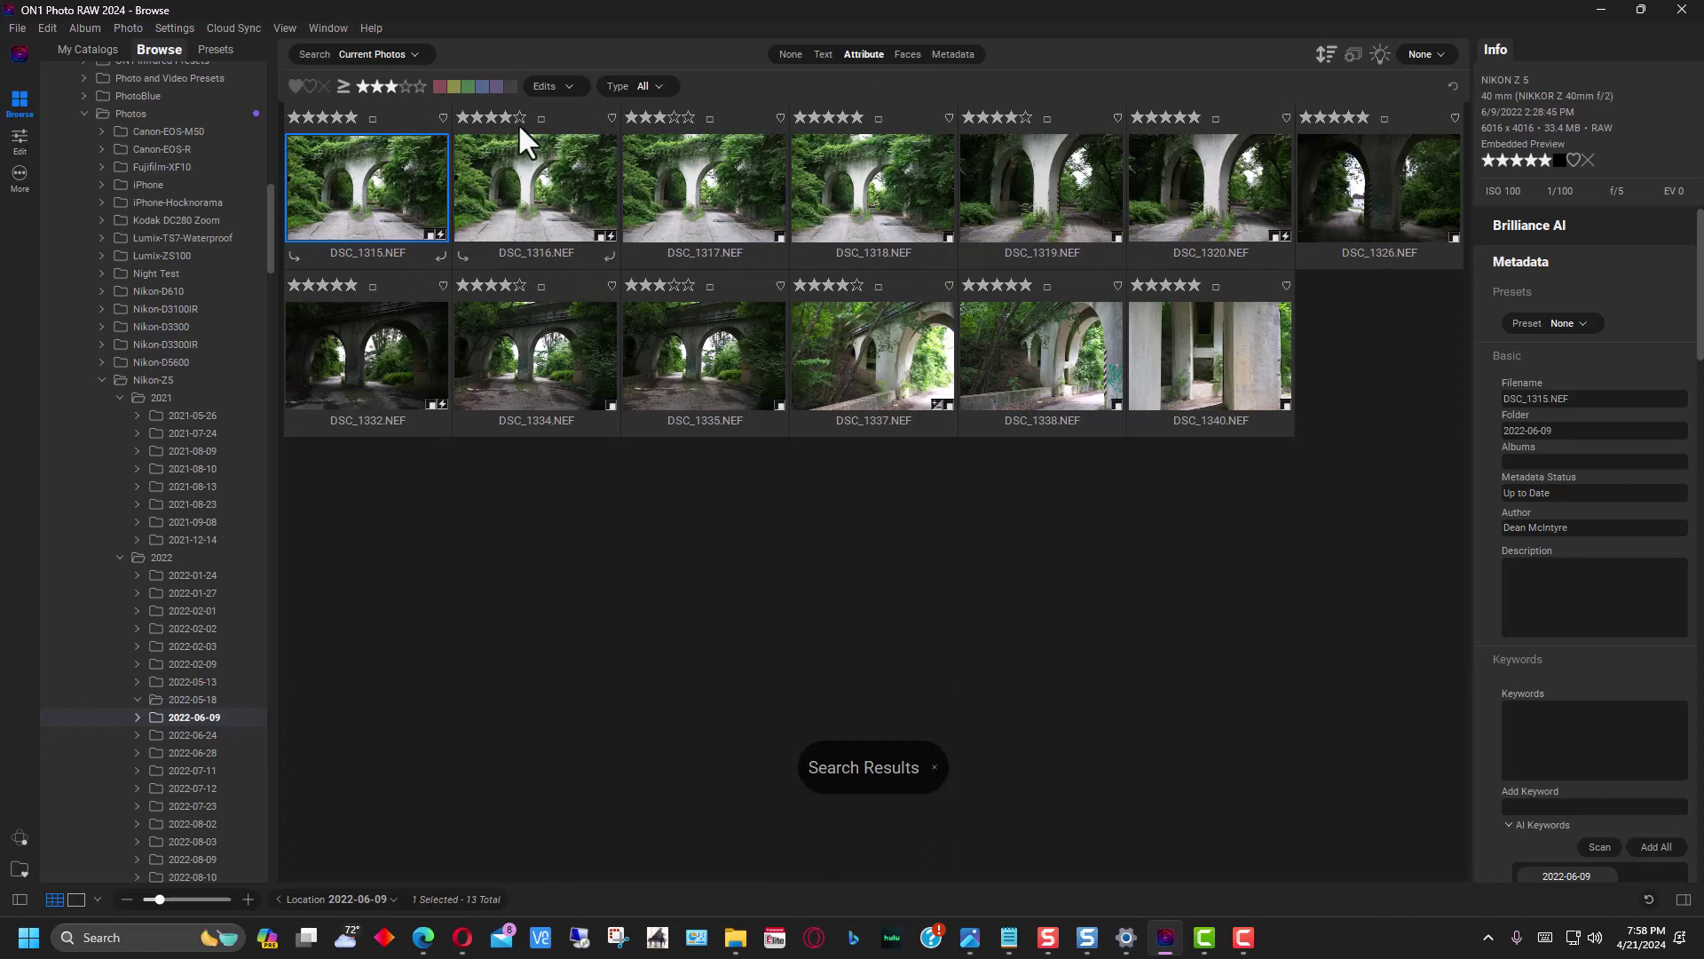
pyautogui.click(405, 86)
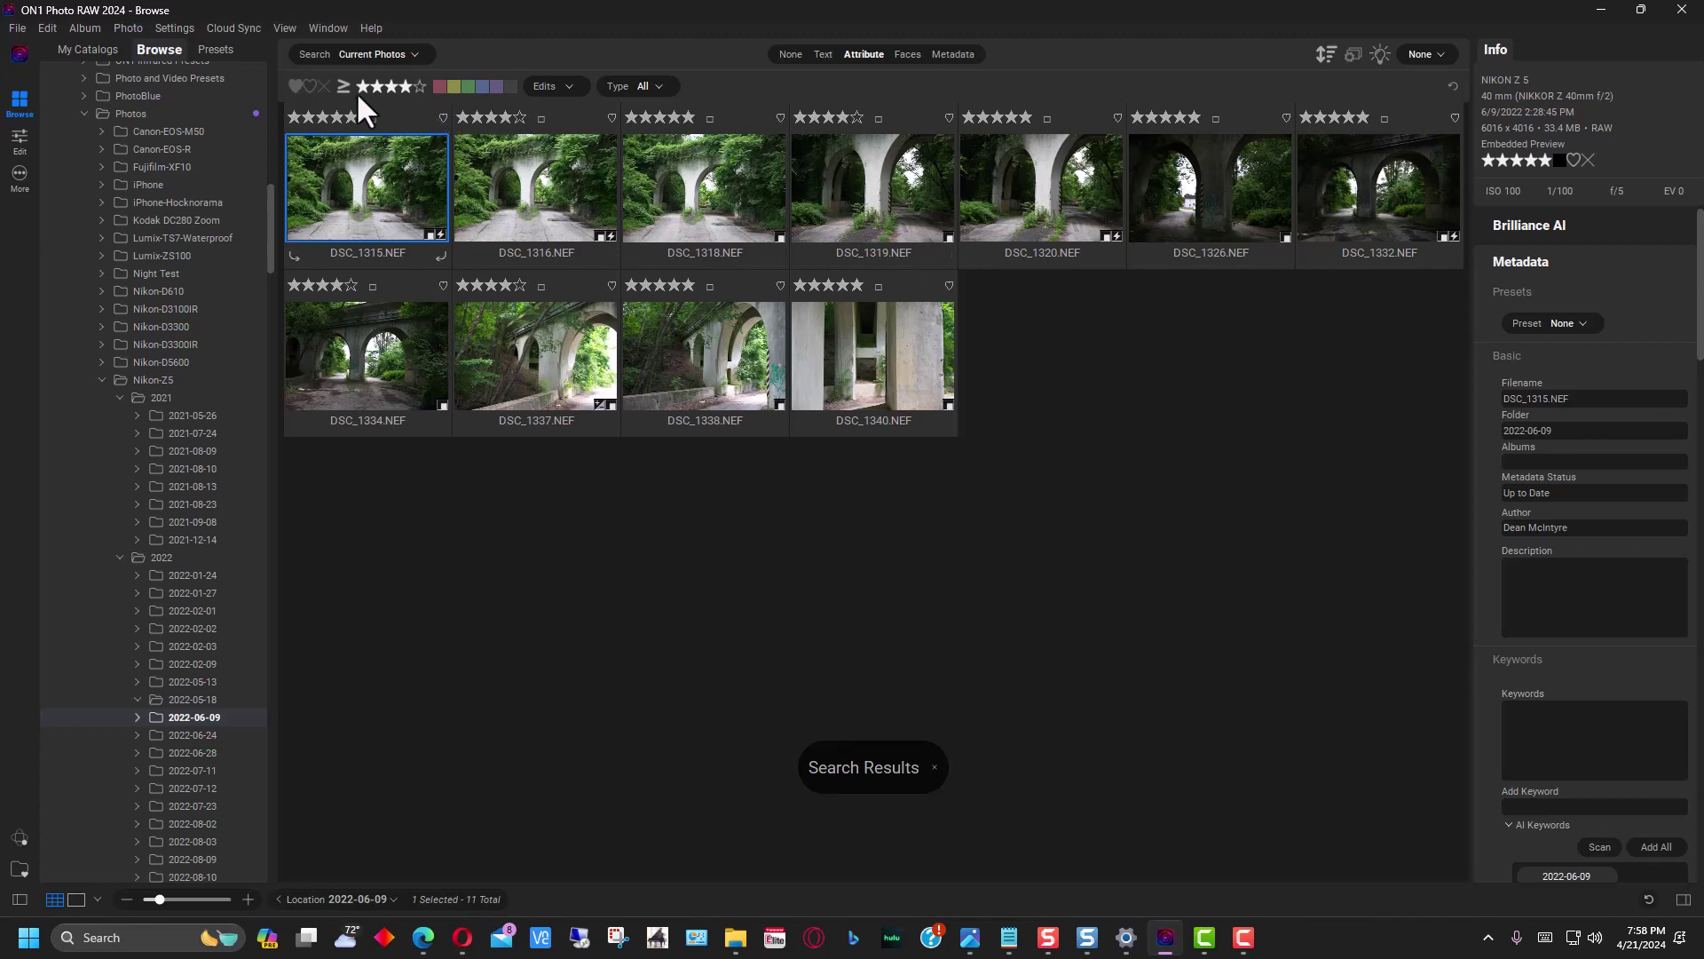
pyautogui.click(363, 87)
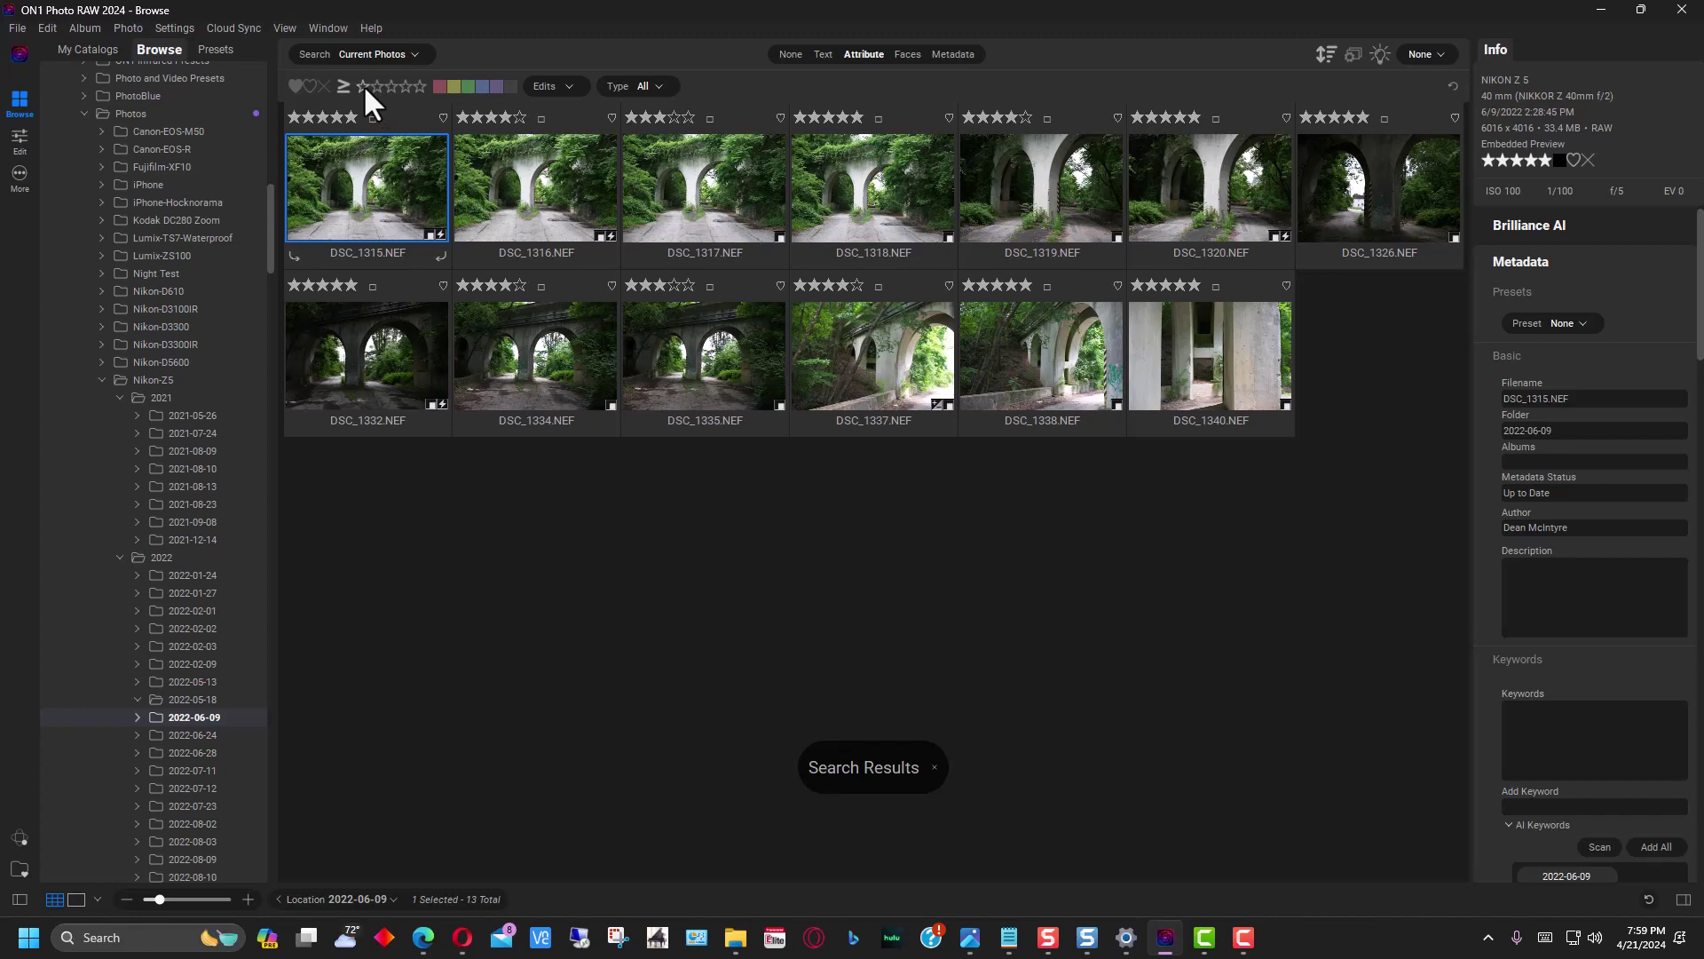
pyautogui.click(364, 86)
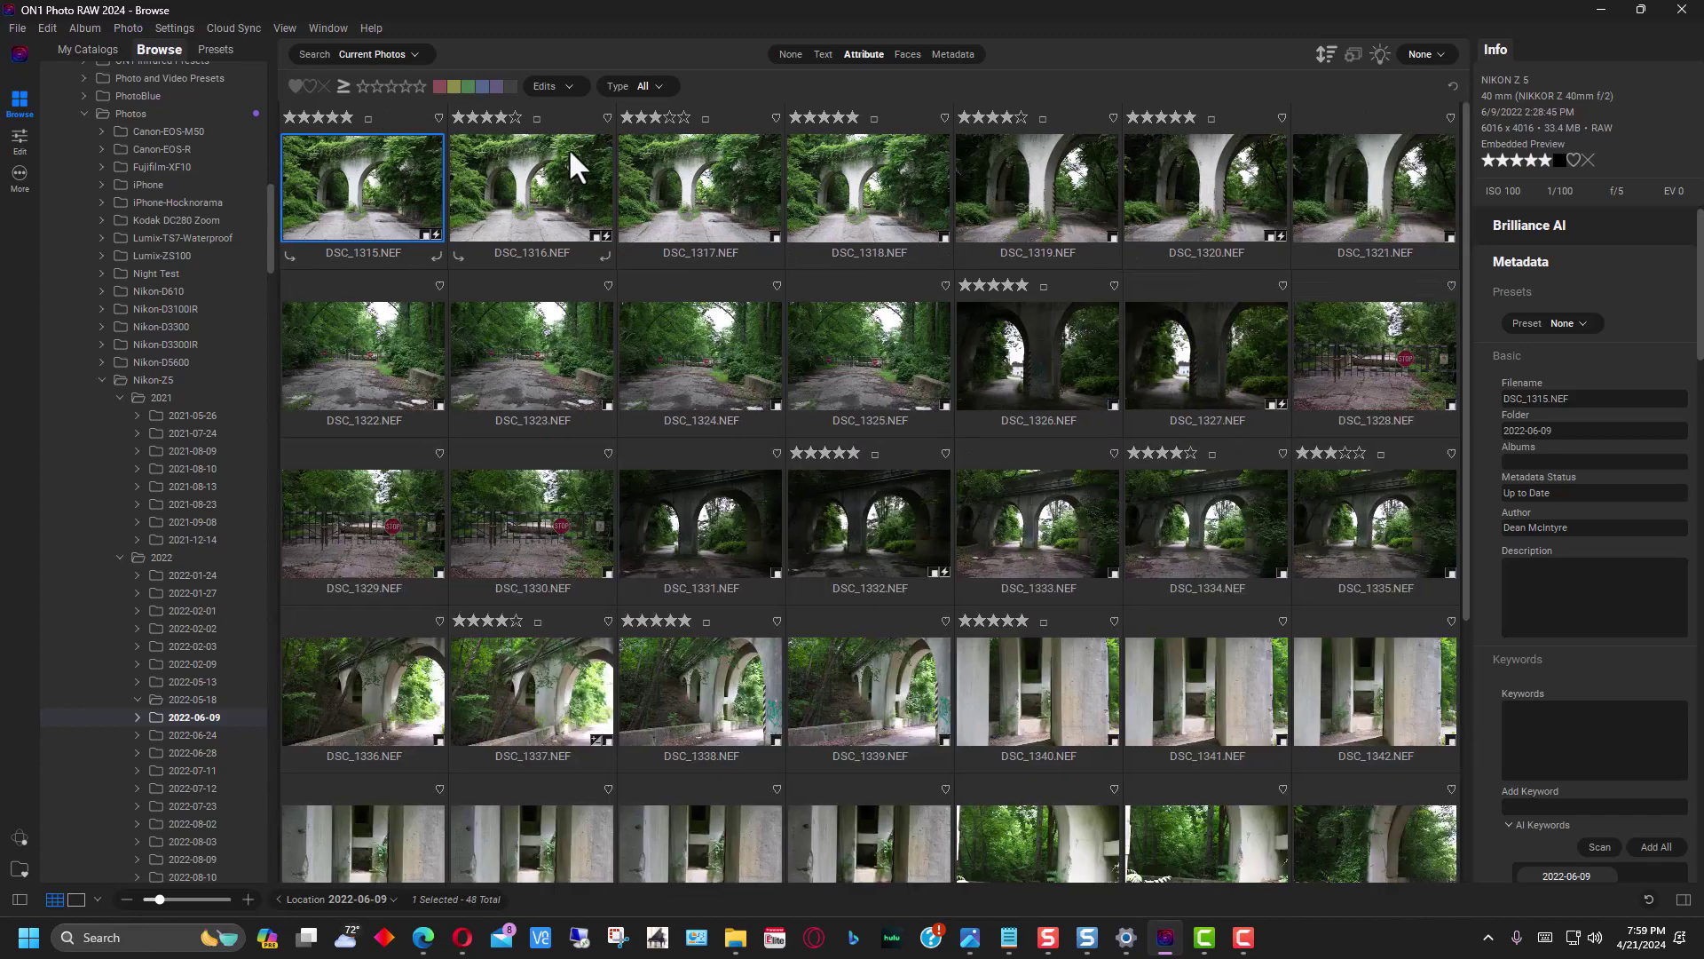
# Assign a blue color label to DSC_1315, red to DSC_1317 and yellow to DSC_1318.
pyautogui.click(367, 117)
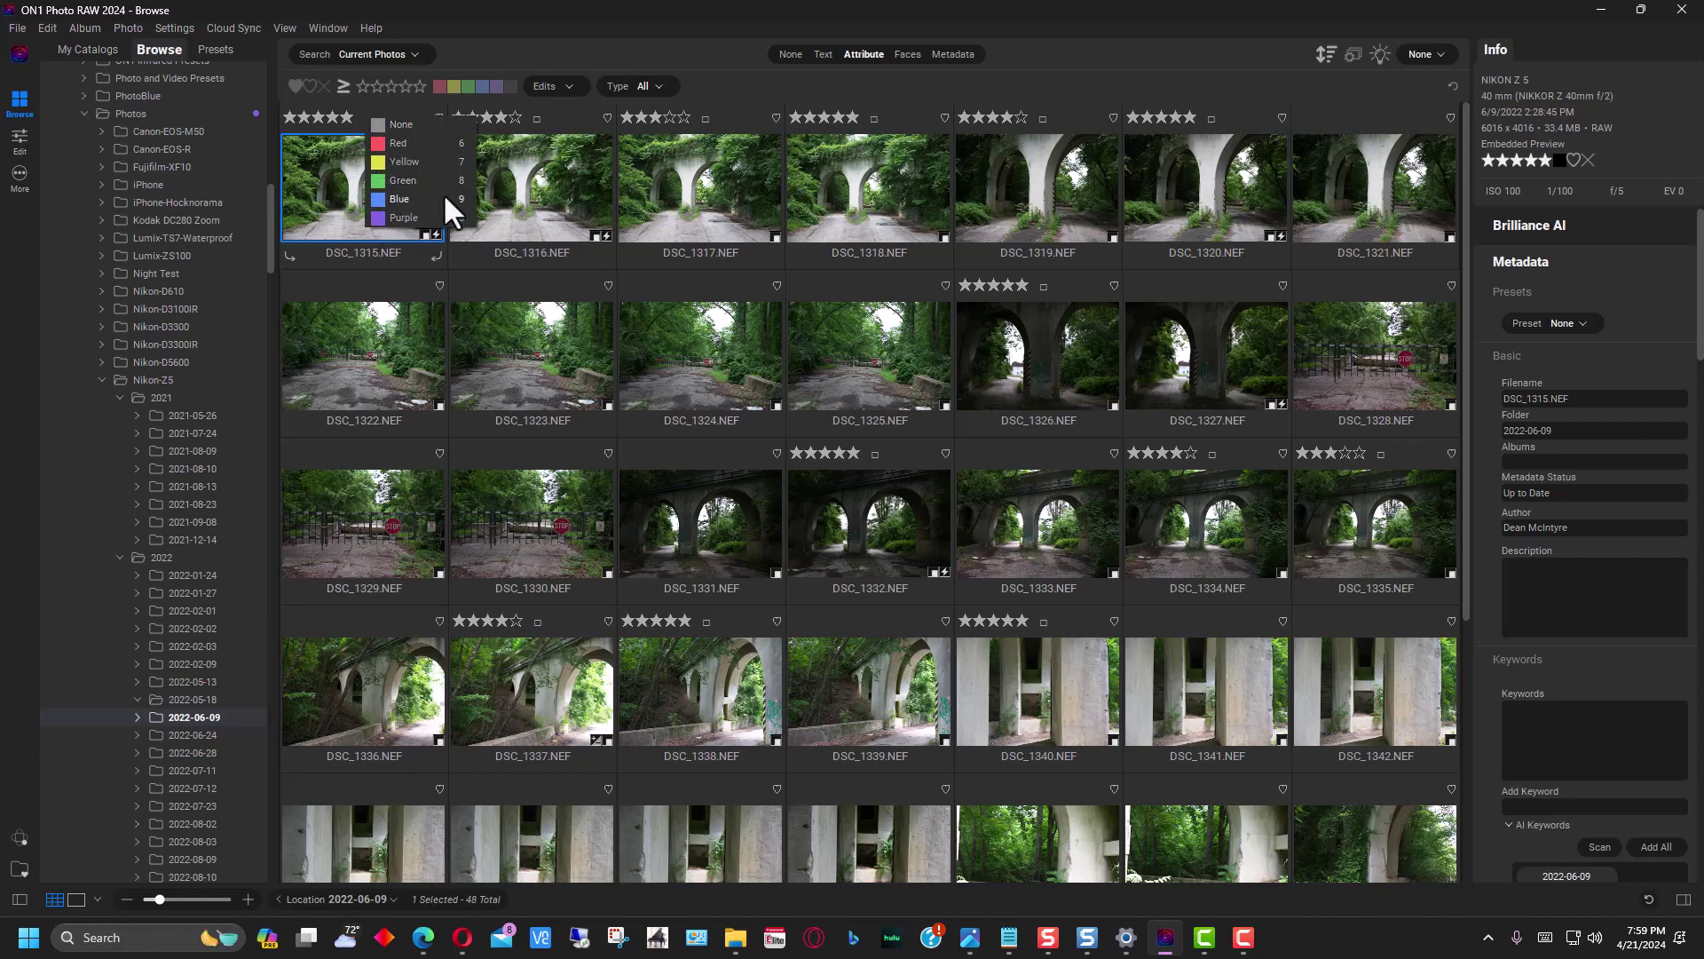
pyautogui.click(376, 197)
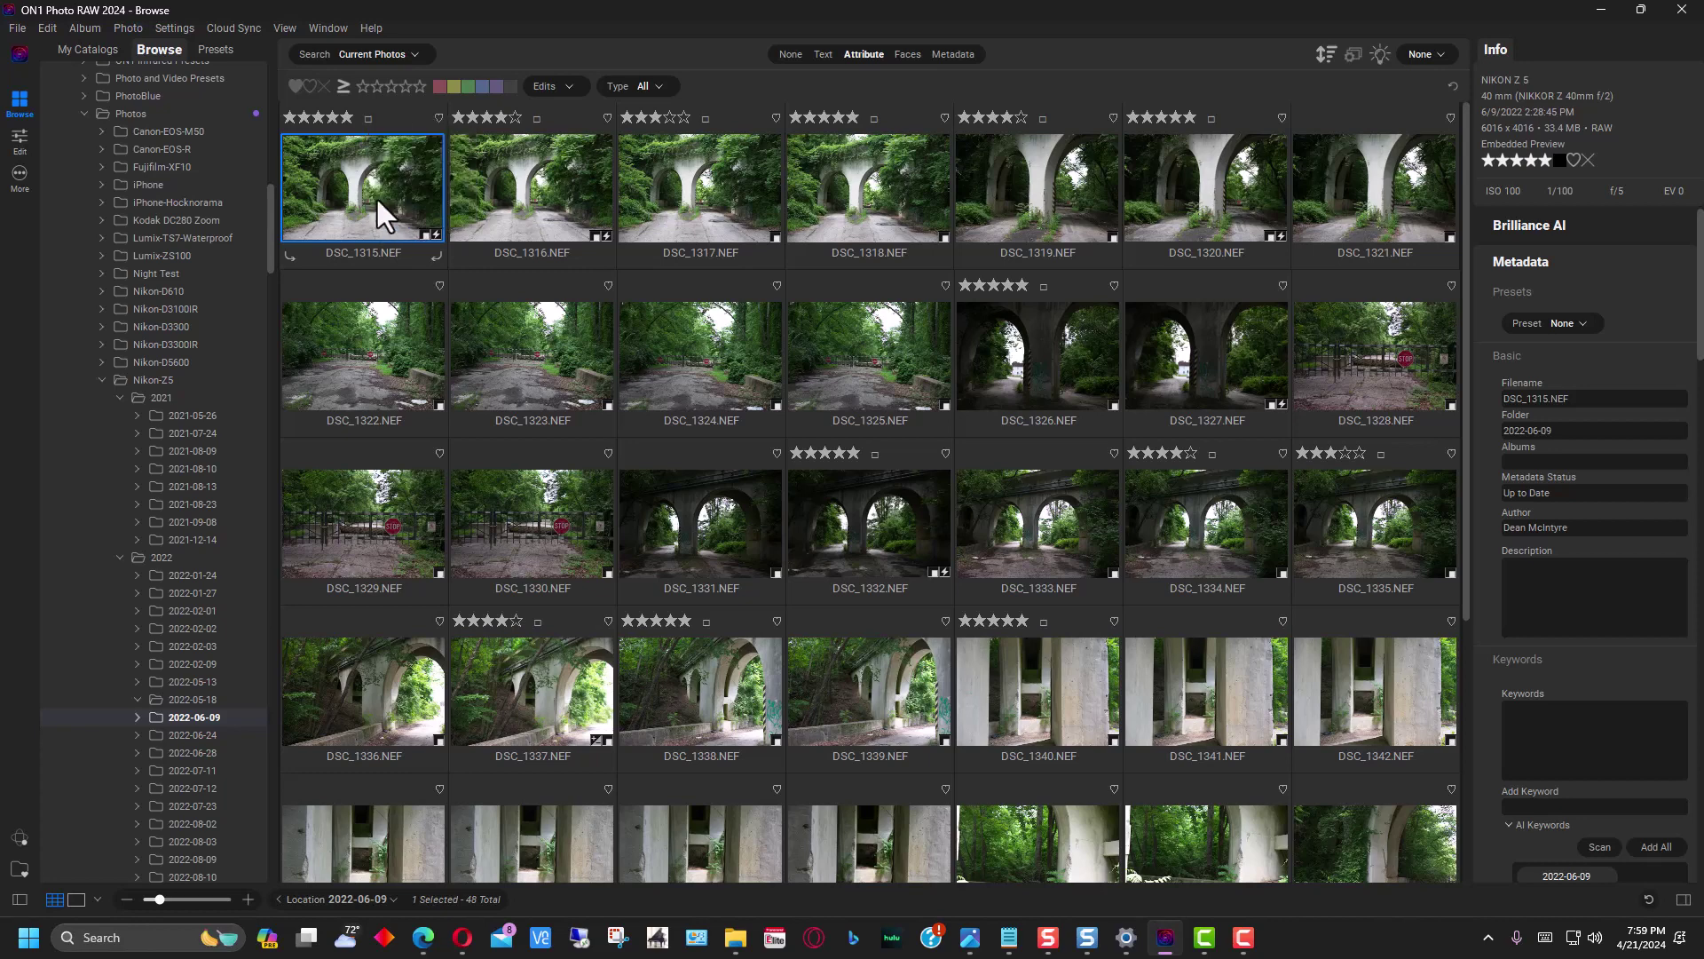
pyautogui.click(702, 116)
pyautogui.click(658, 114)
pyautogui.click(703, 117)
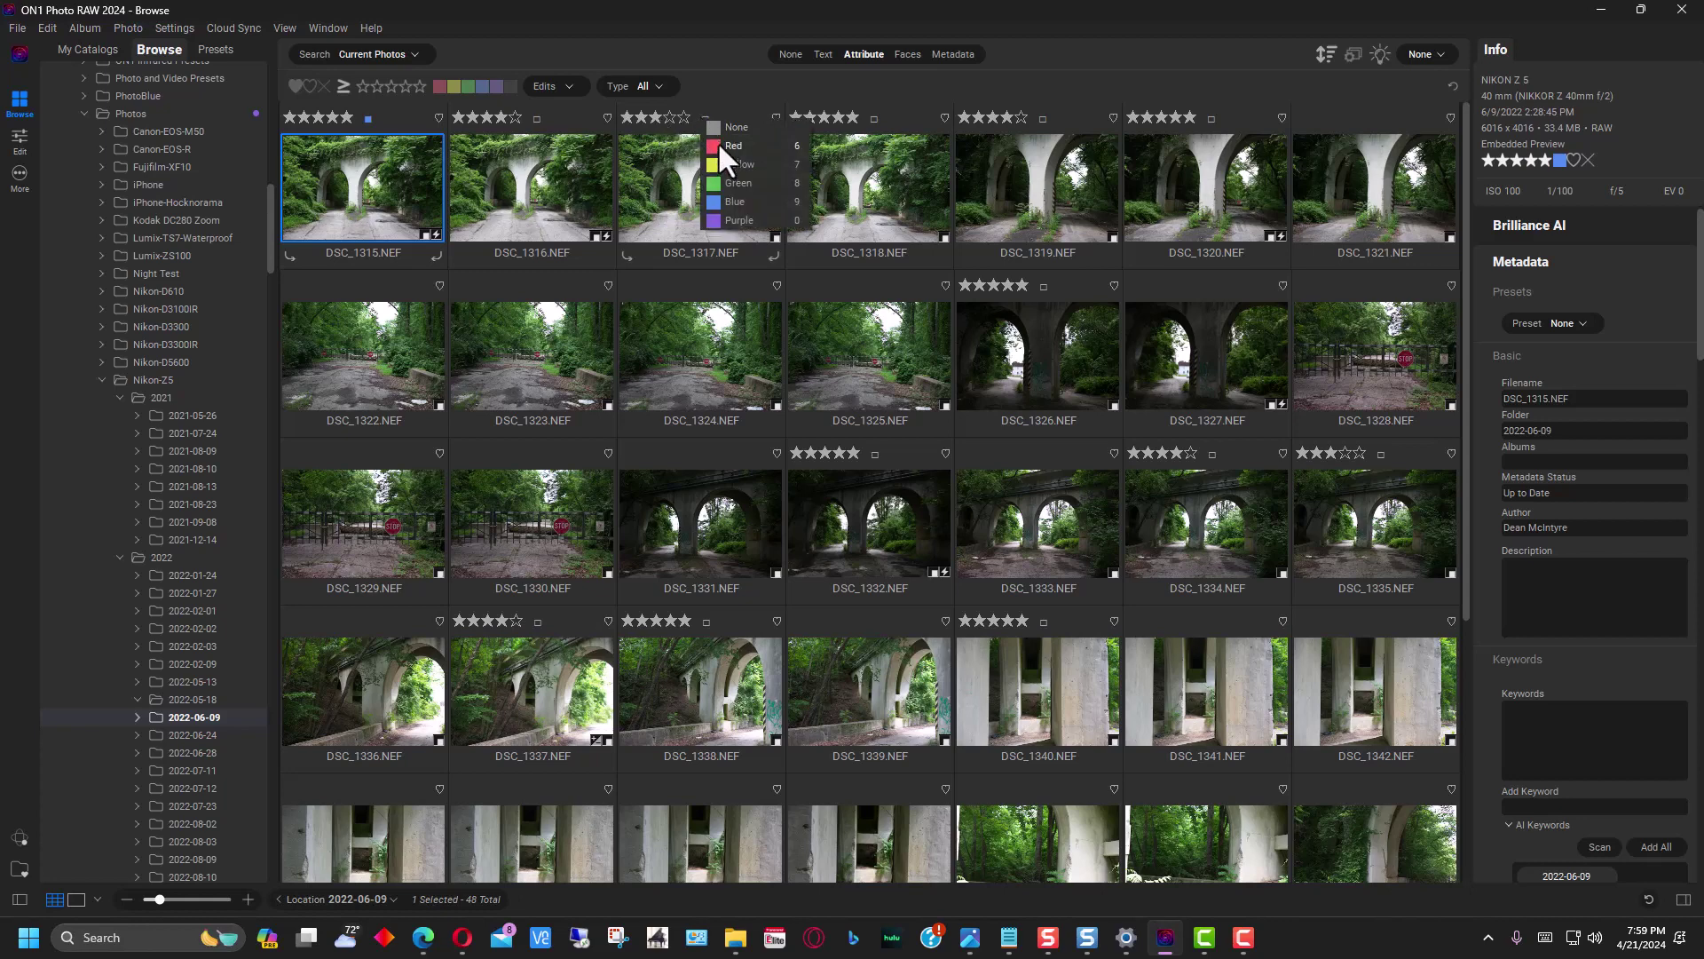
pyautogui.click(716, 145)
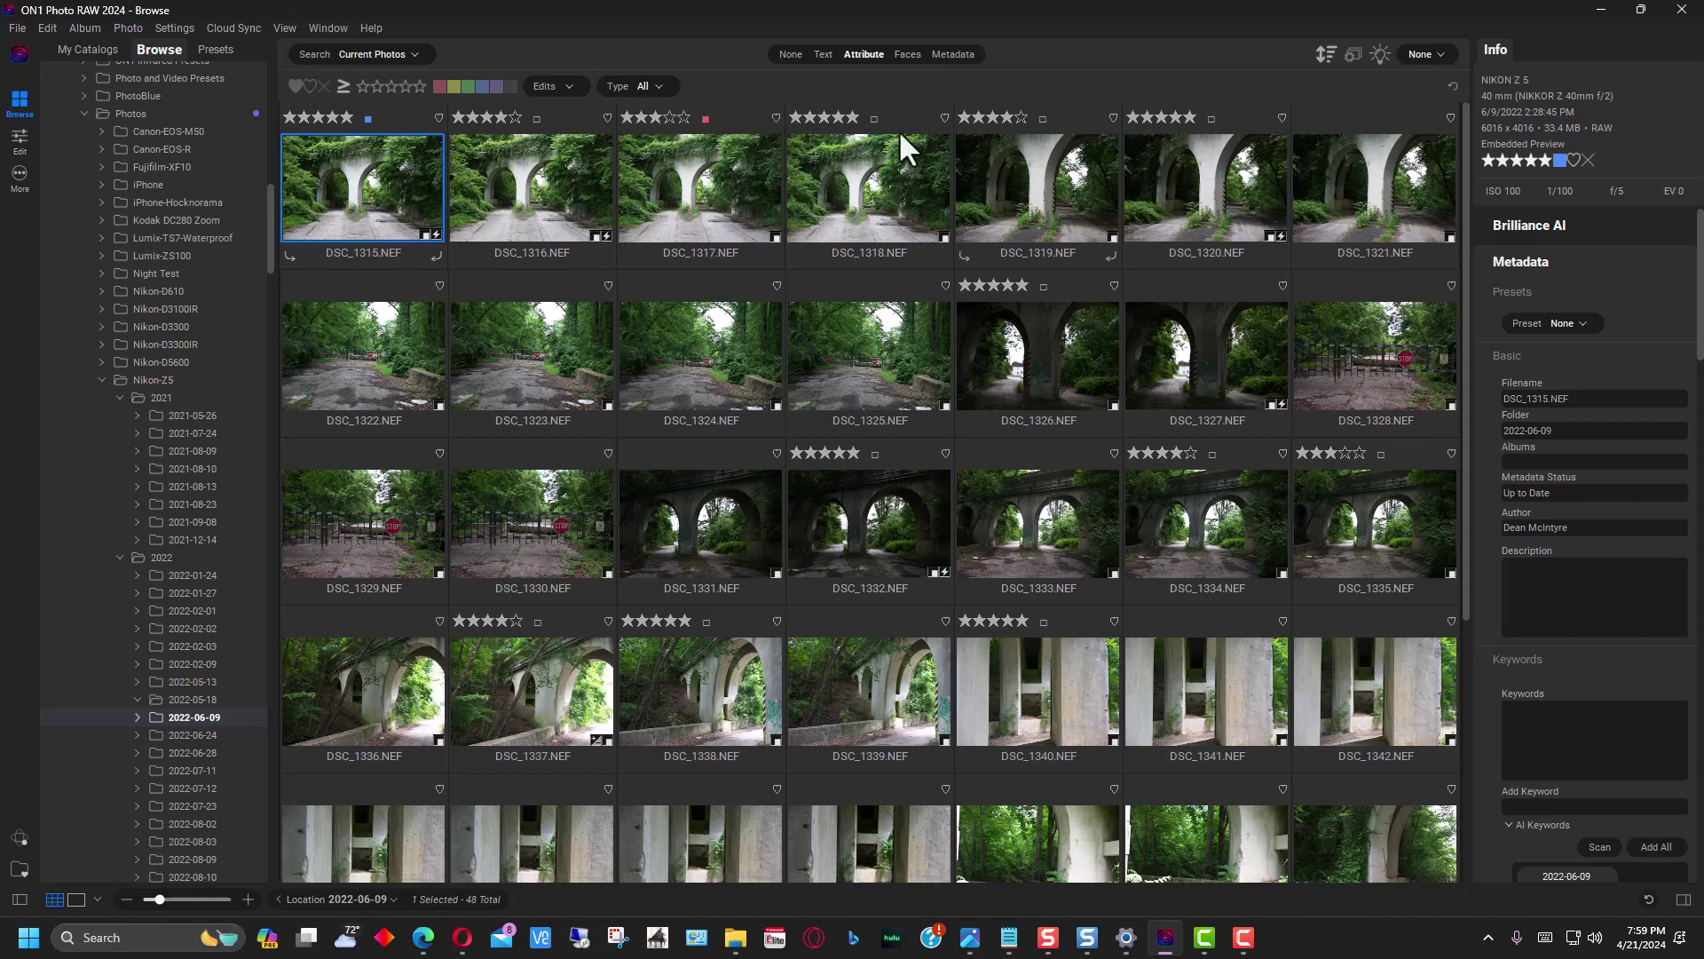
pyautogui.click(875, 118)
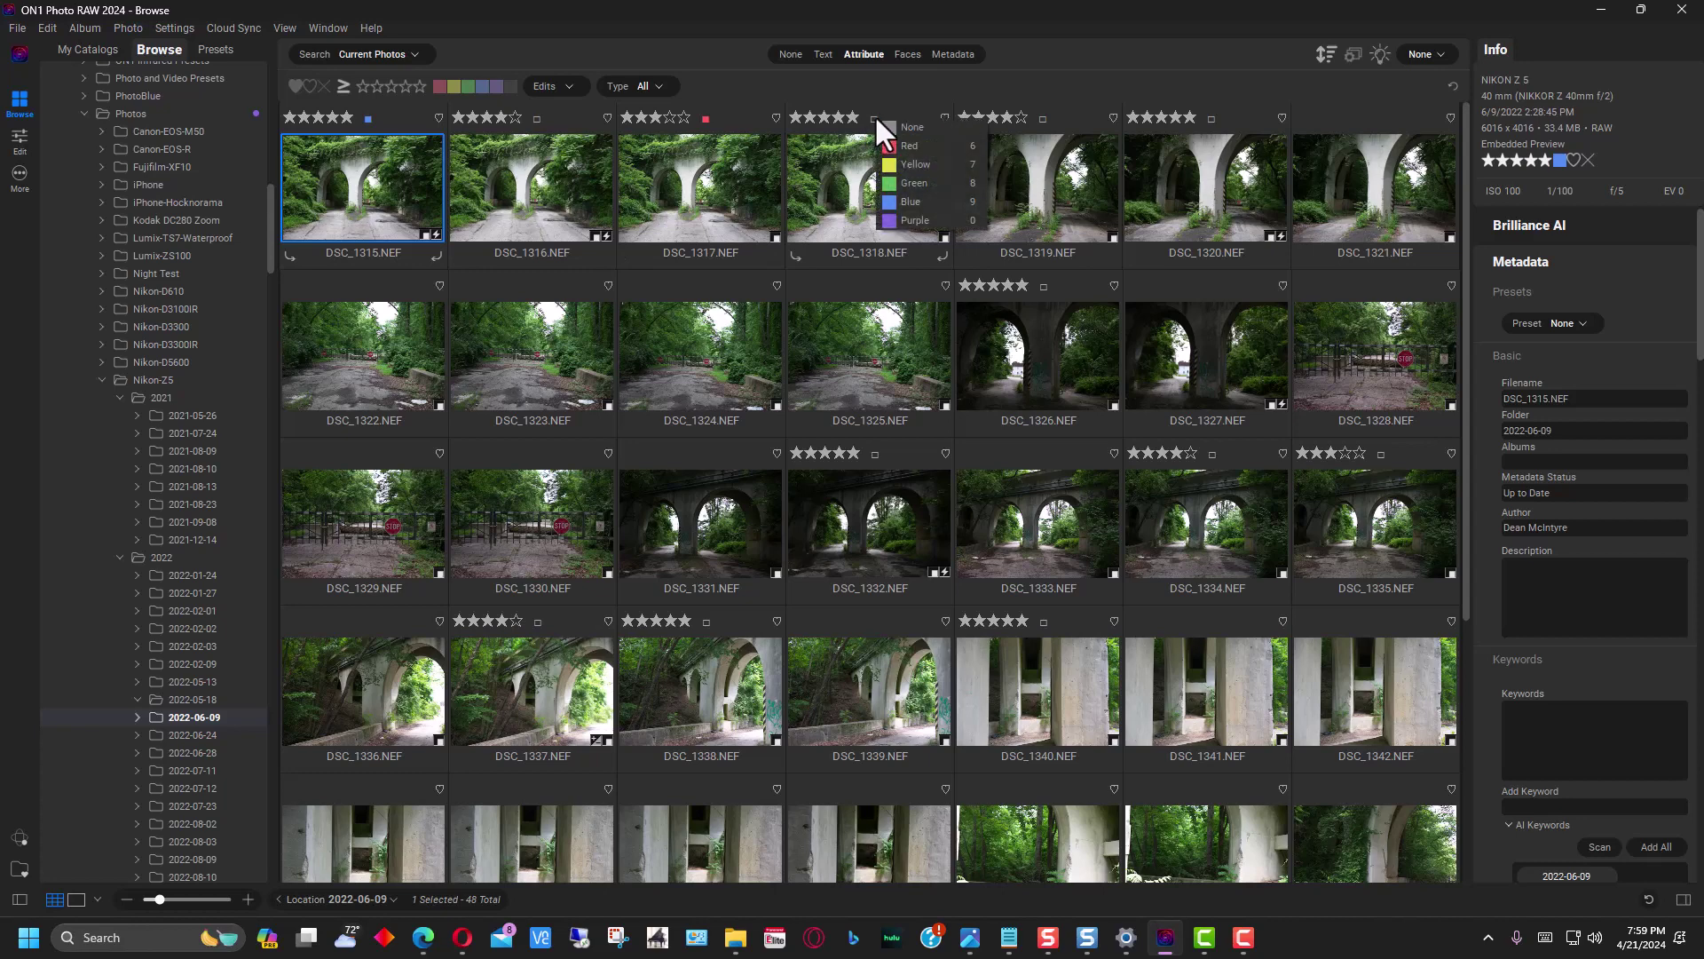
pyautogui.click(891, 164)
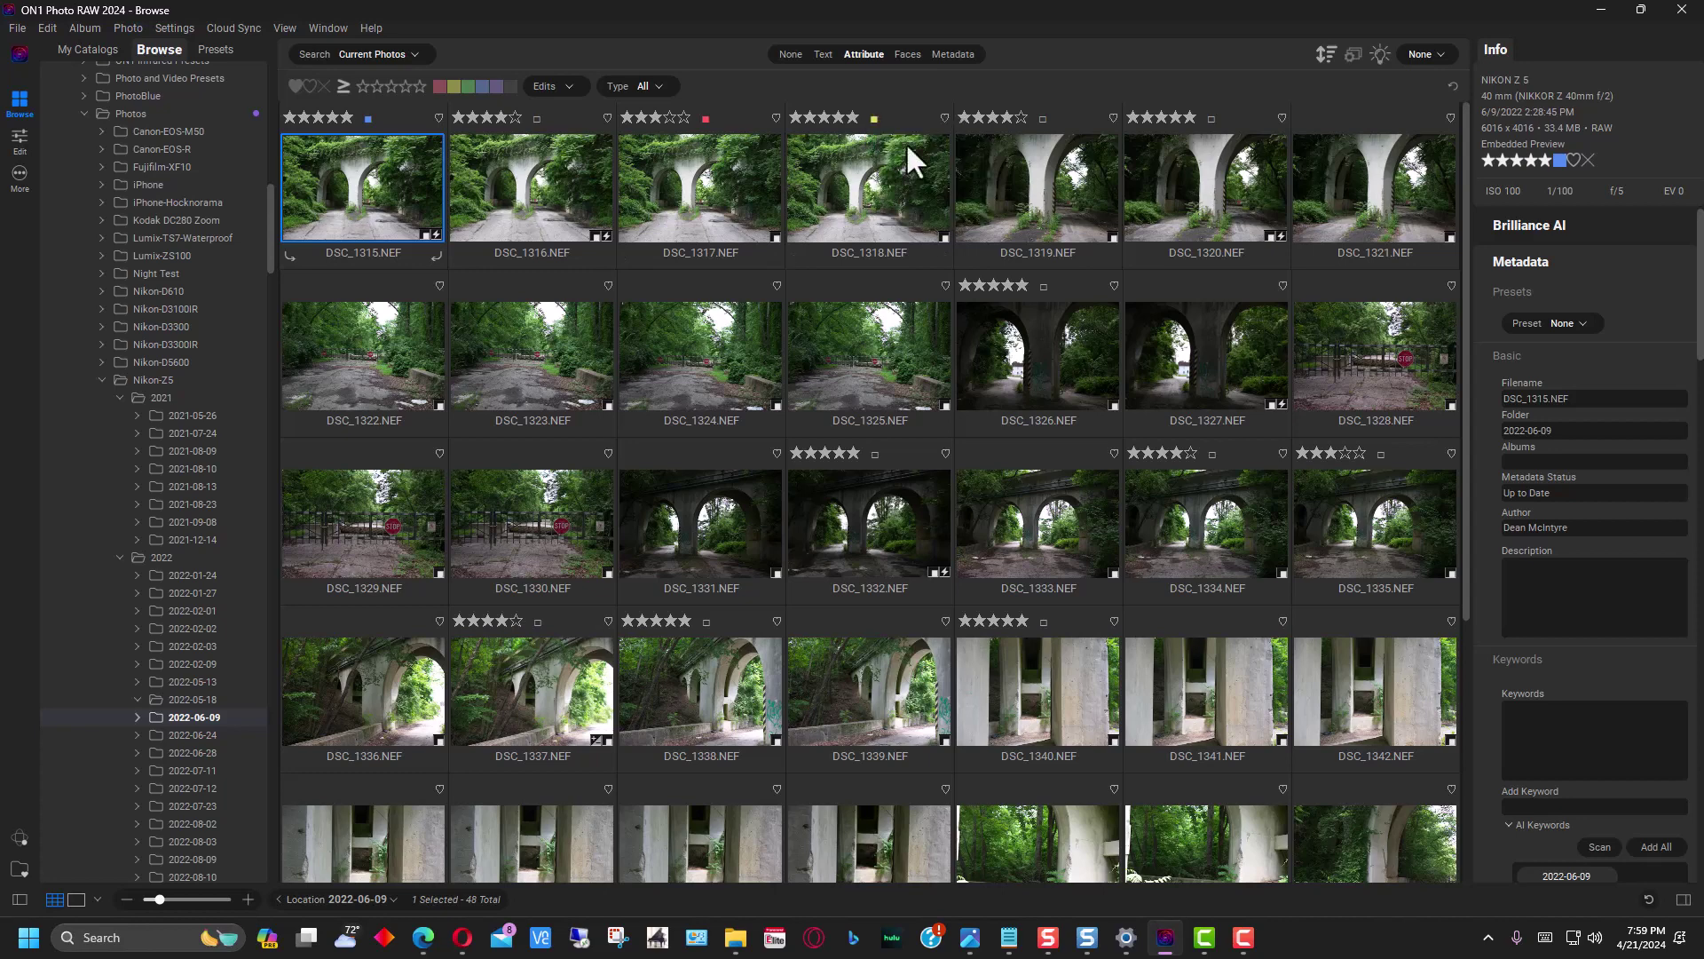
pyautogui.click(903, 163)
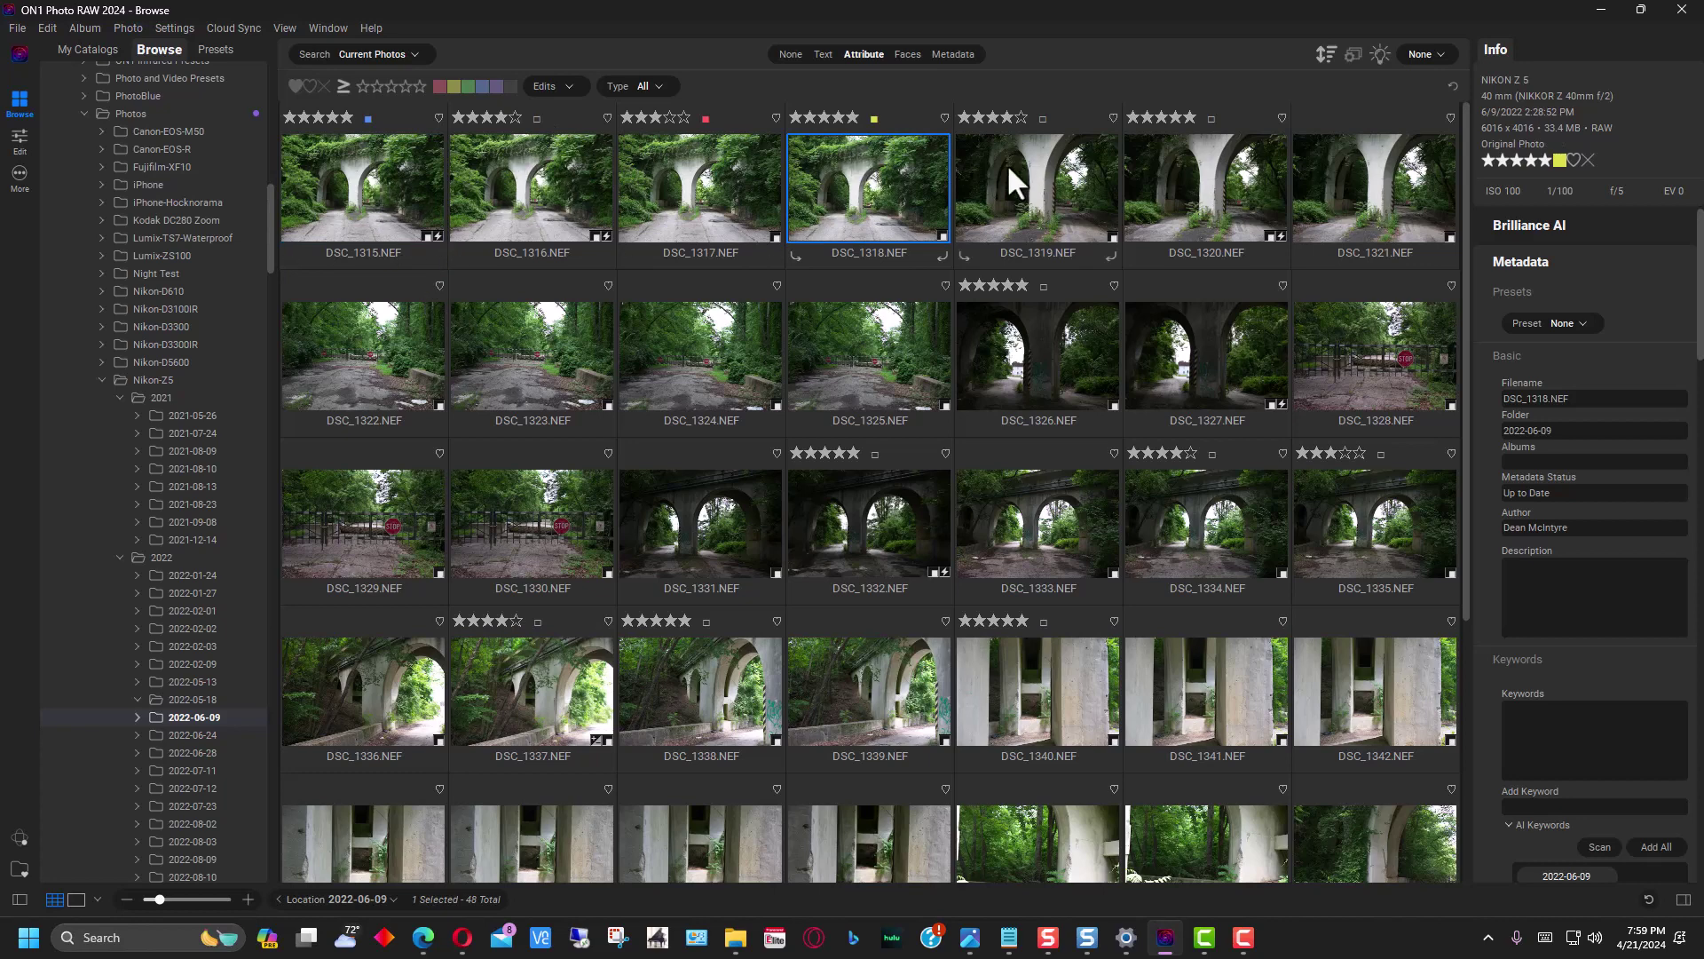
# Filter the photos by the yellow and red color labels, and remove yellow to leave only the red filter.
pyautogui.click(452, 86)
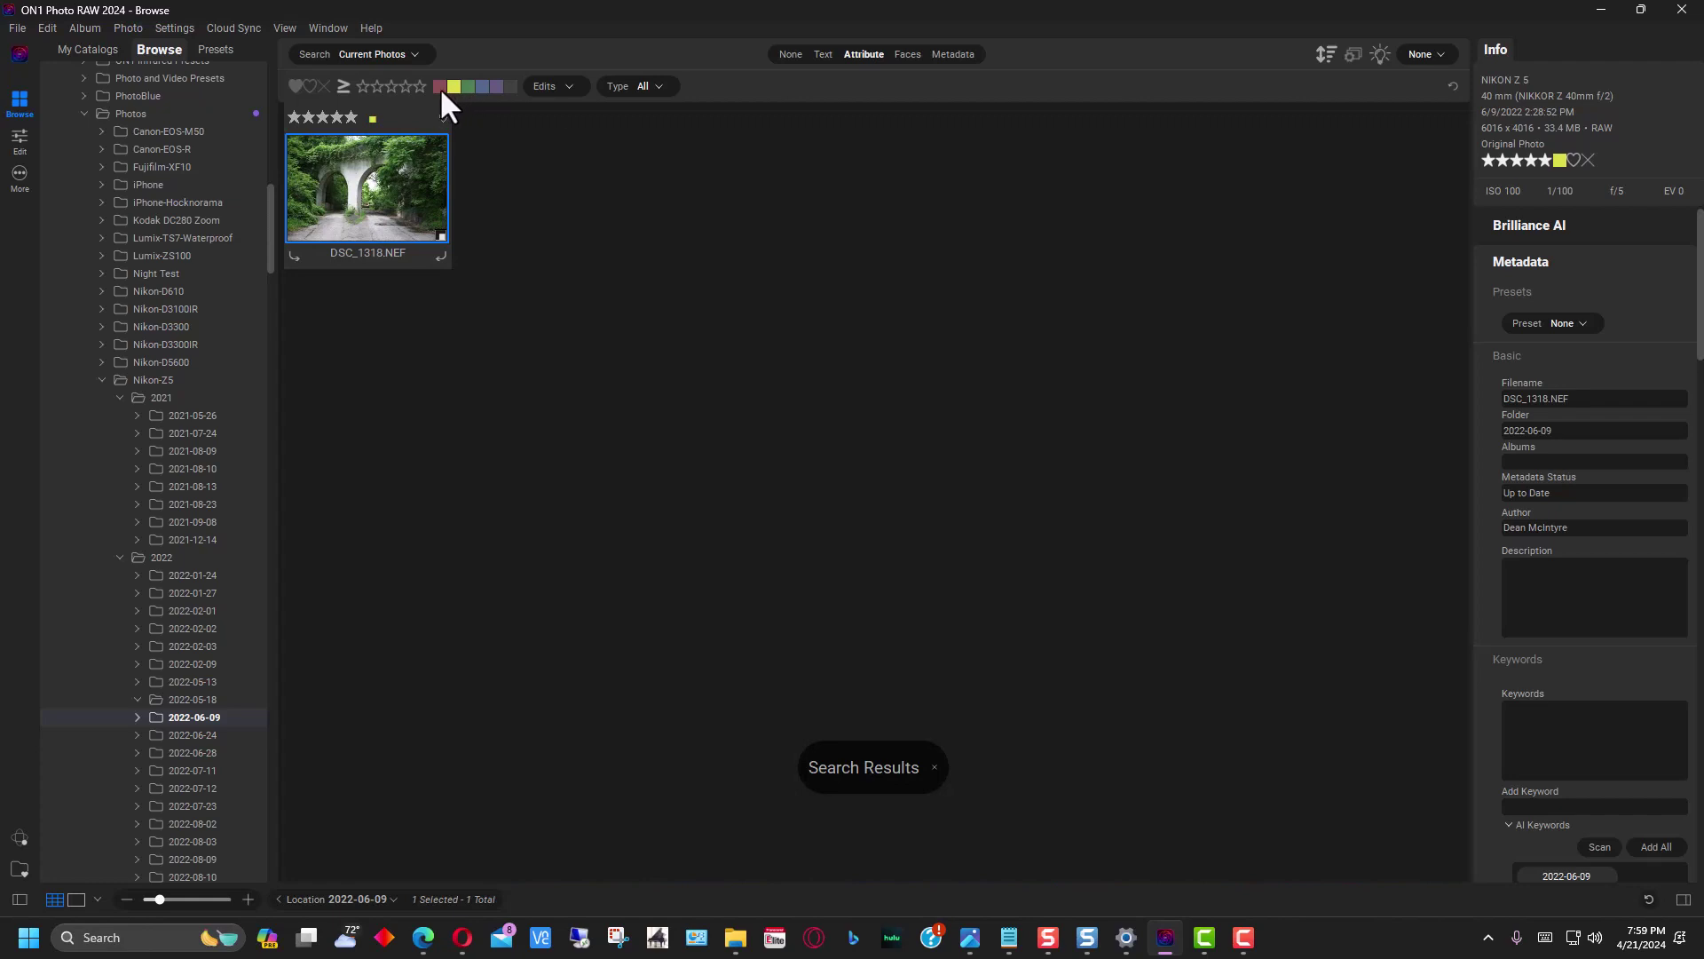
pyautogui.click(439, 86)
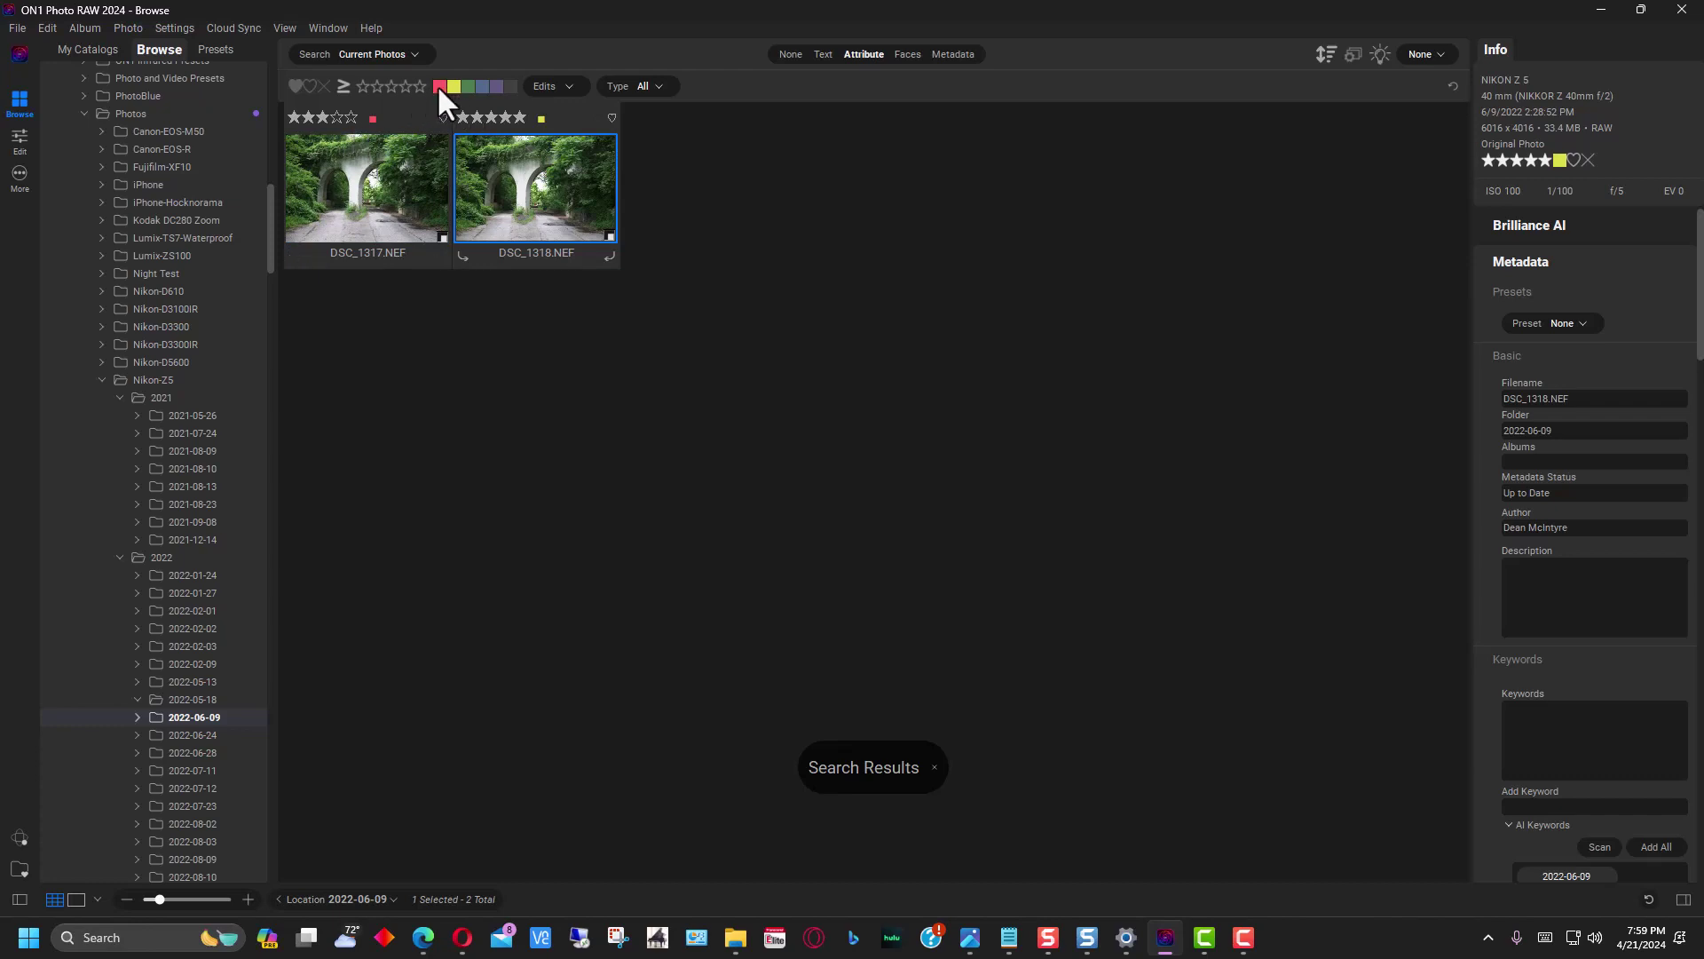
pyautogui.click(456, 87)
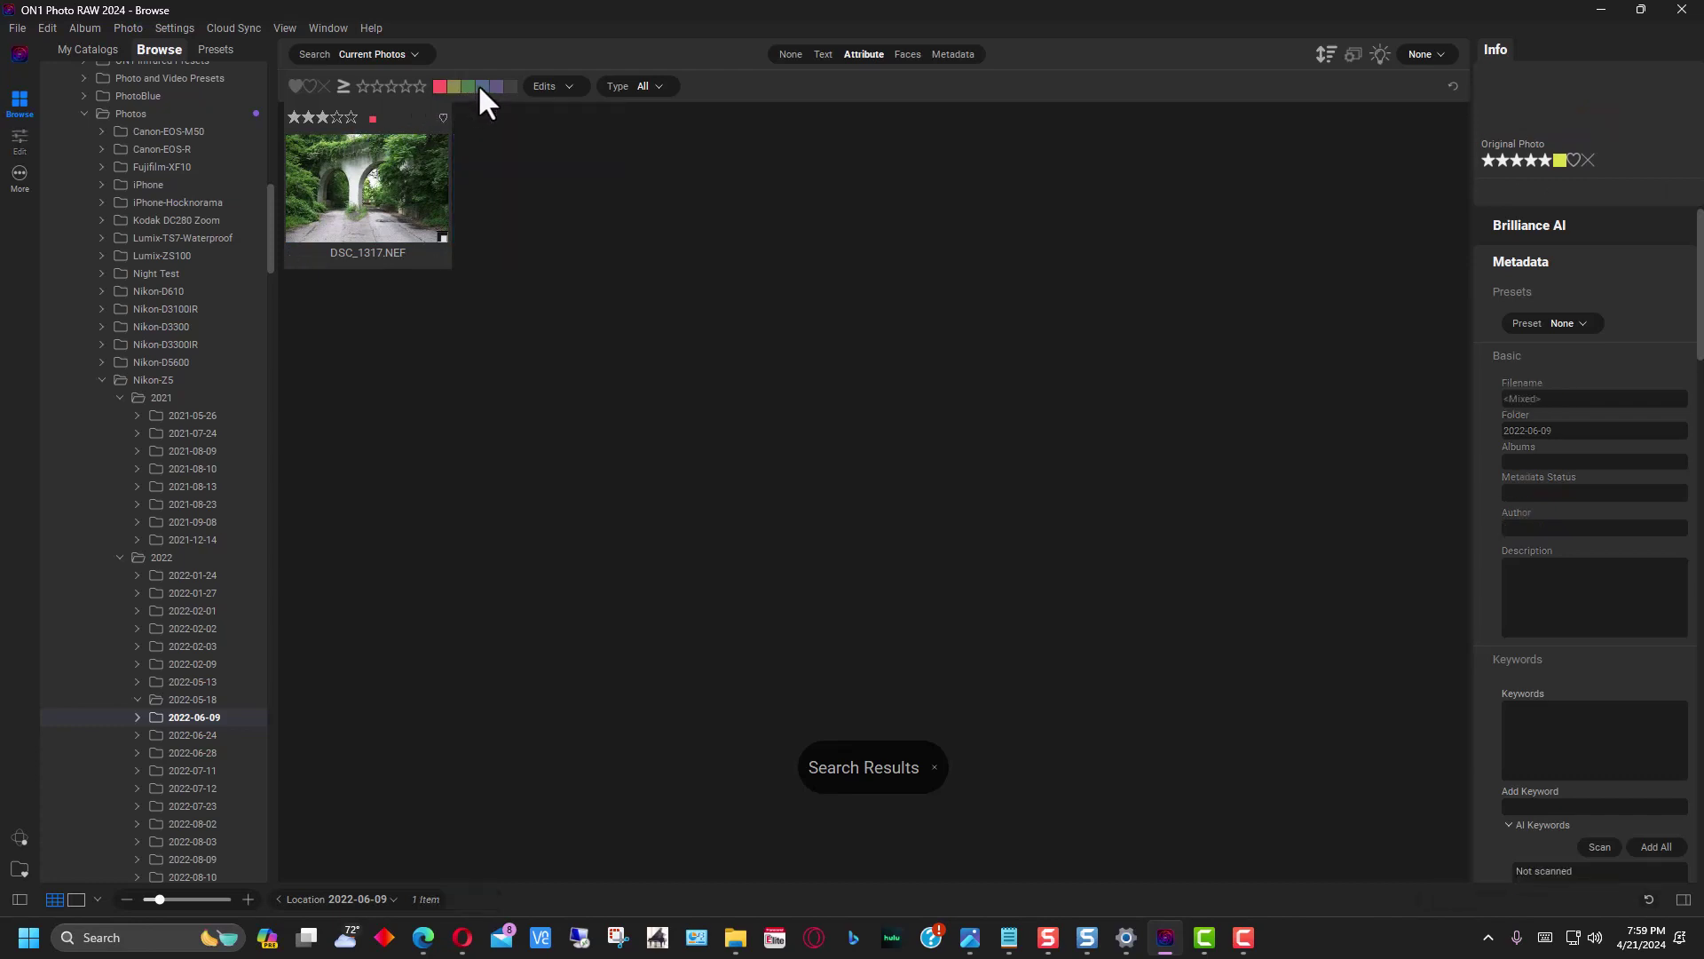
# Add blue to the red color label filter, and remove both colors to clear the filter.
pyautogui.click(480, 86)
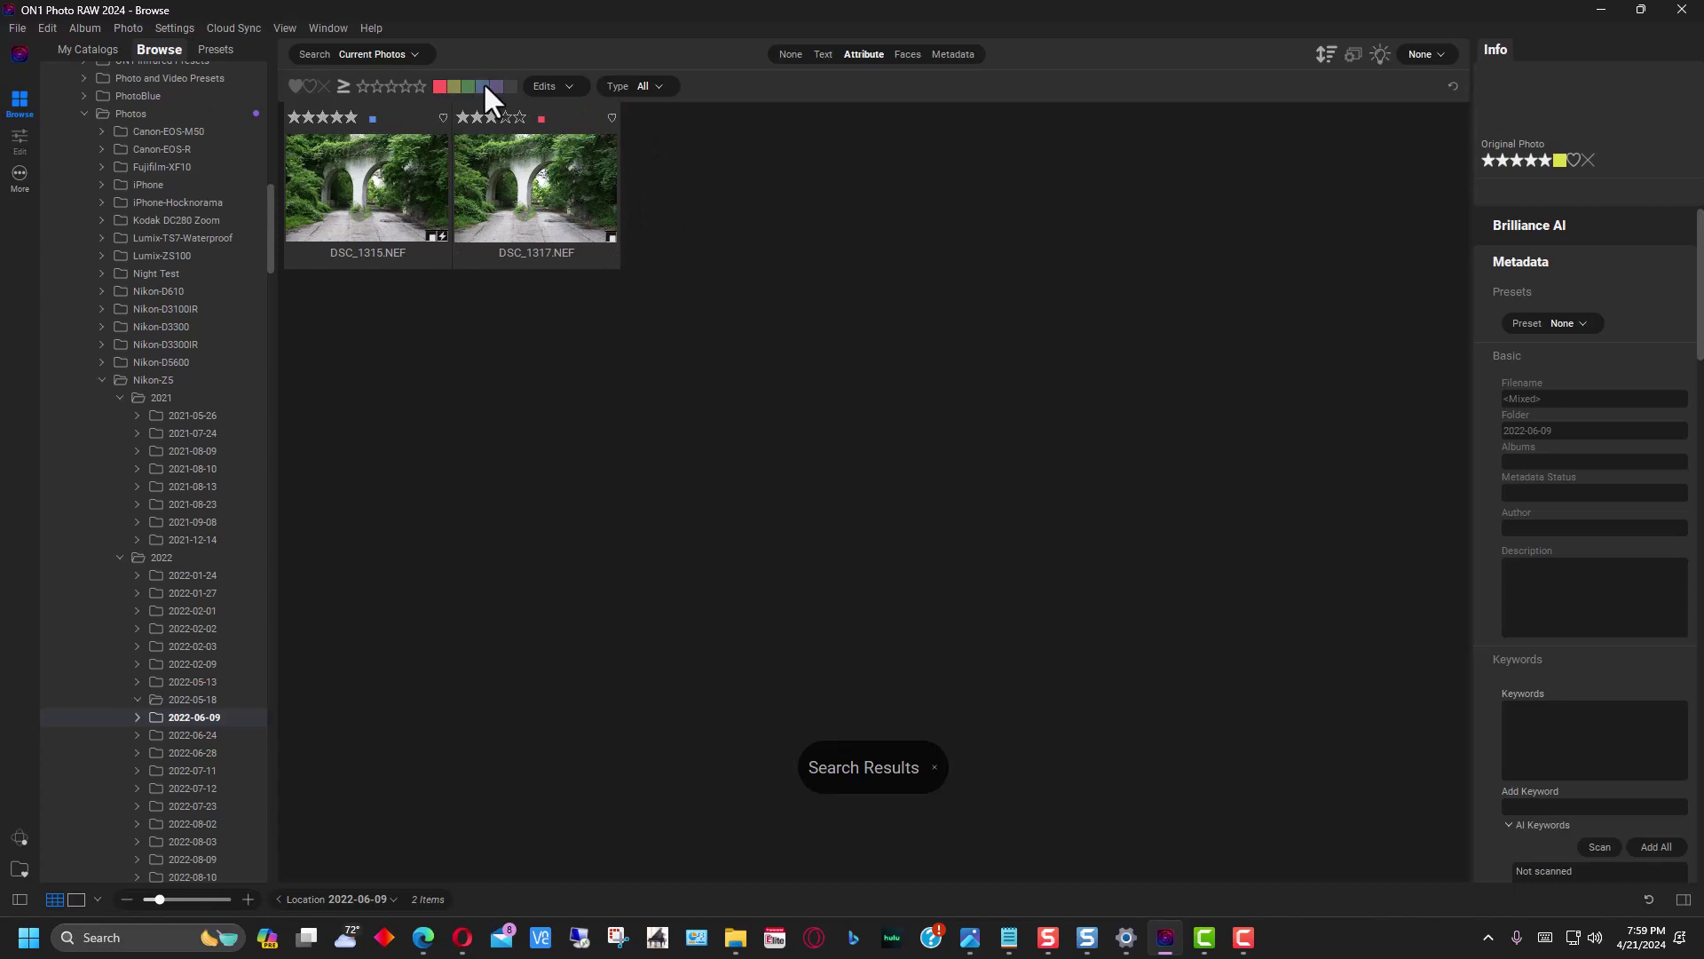
pyautogui.click(483, 86)
pyautogui.click(439, 86)
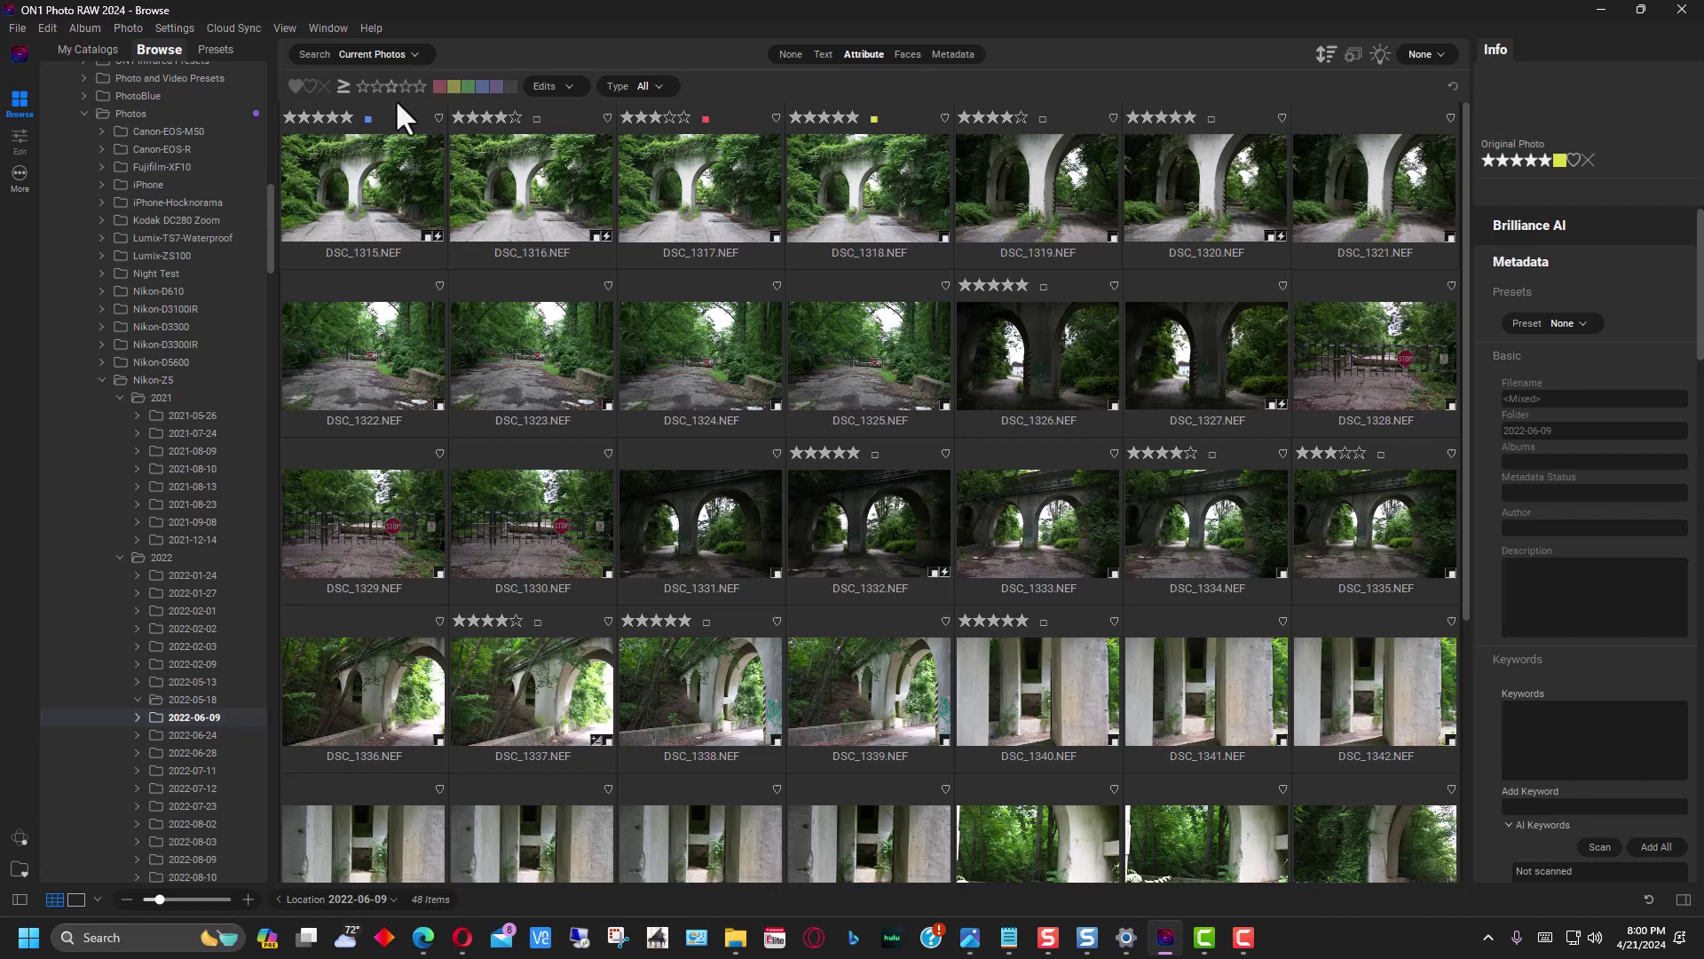
# Mark photos DSC_1315, DSC_1318, DSC_1320, DSC_1332 and DSC_1339 as liked.
pyautogui.click(440, 118)
pyautogui.click(946, 117)
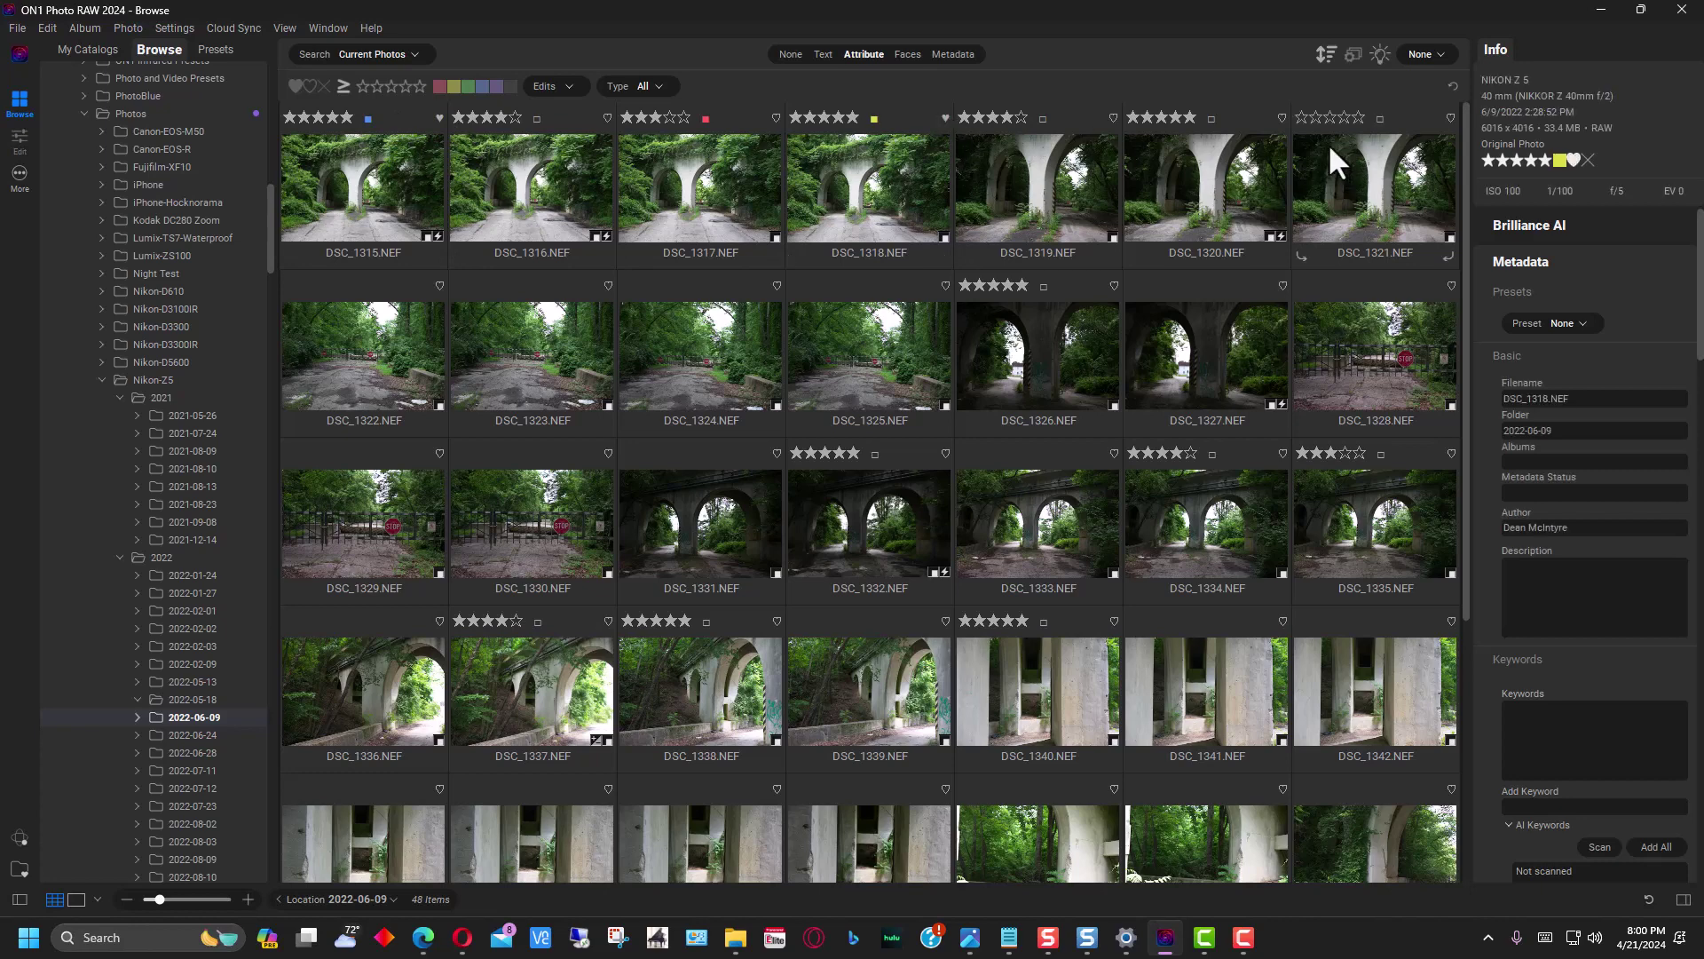
pyautogui.click(1282, 117)
pyautogui.click(944, 453)
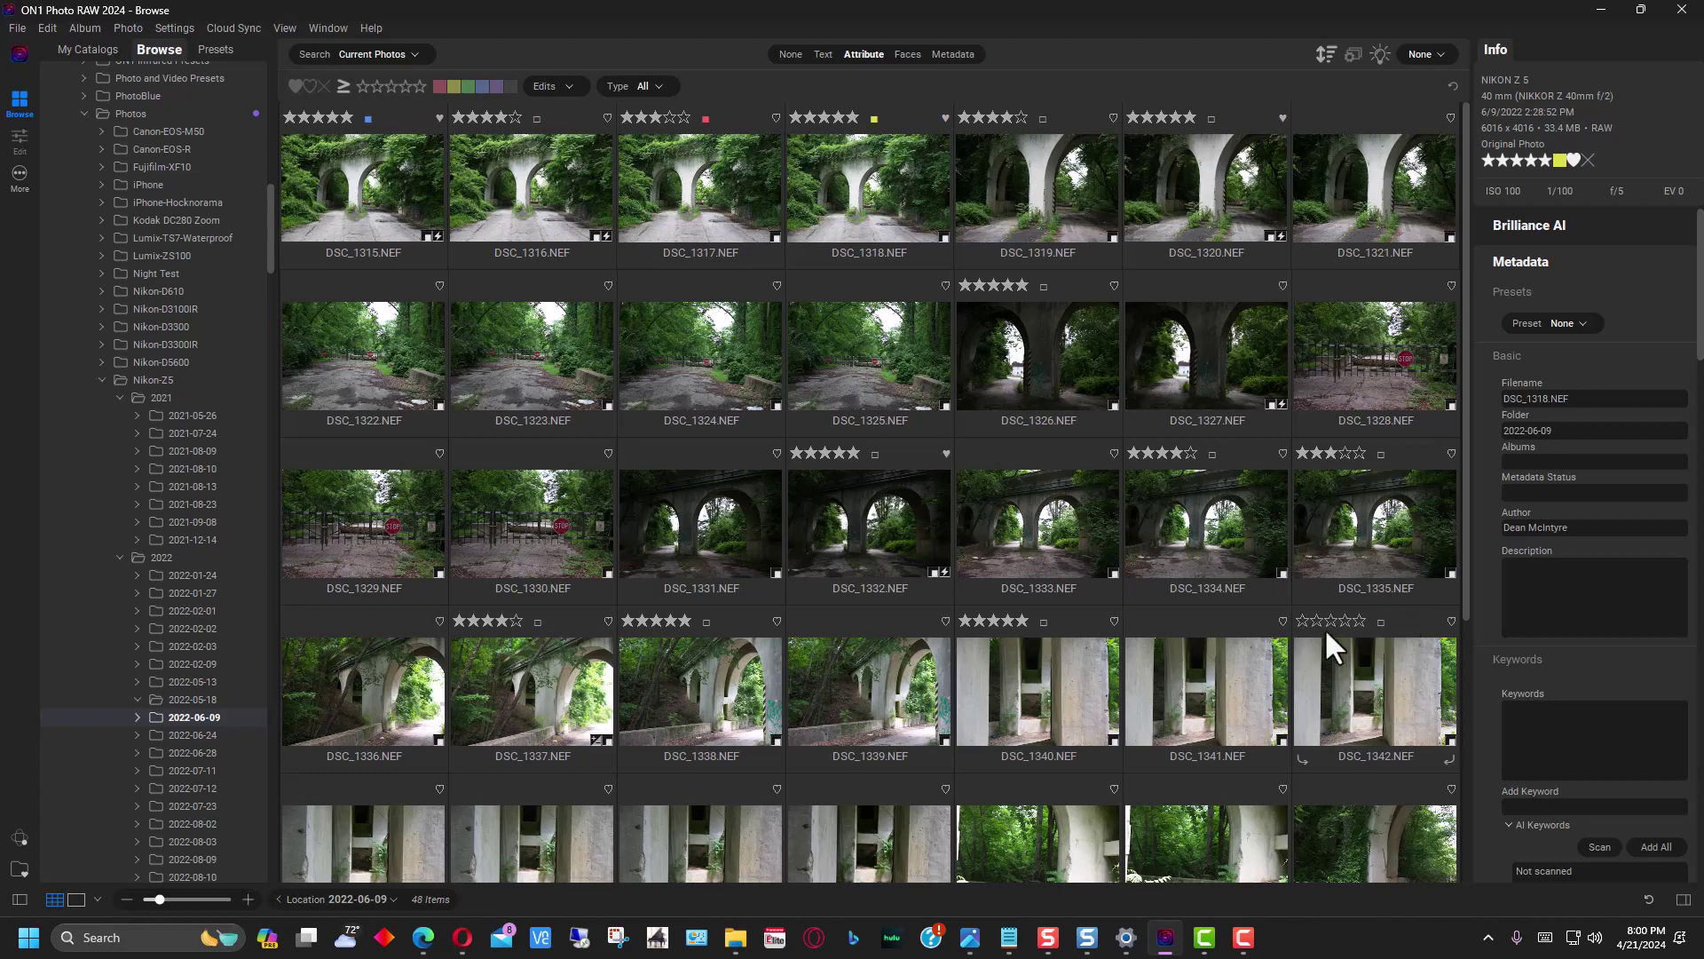
pyautogui.click(944, 620)
# Filter the folder by liked photos and by photos whose like status isn't set, clearing each filter.
pyautogui.click(298, 85)
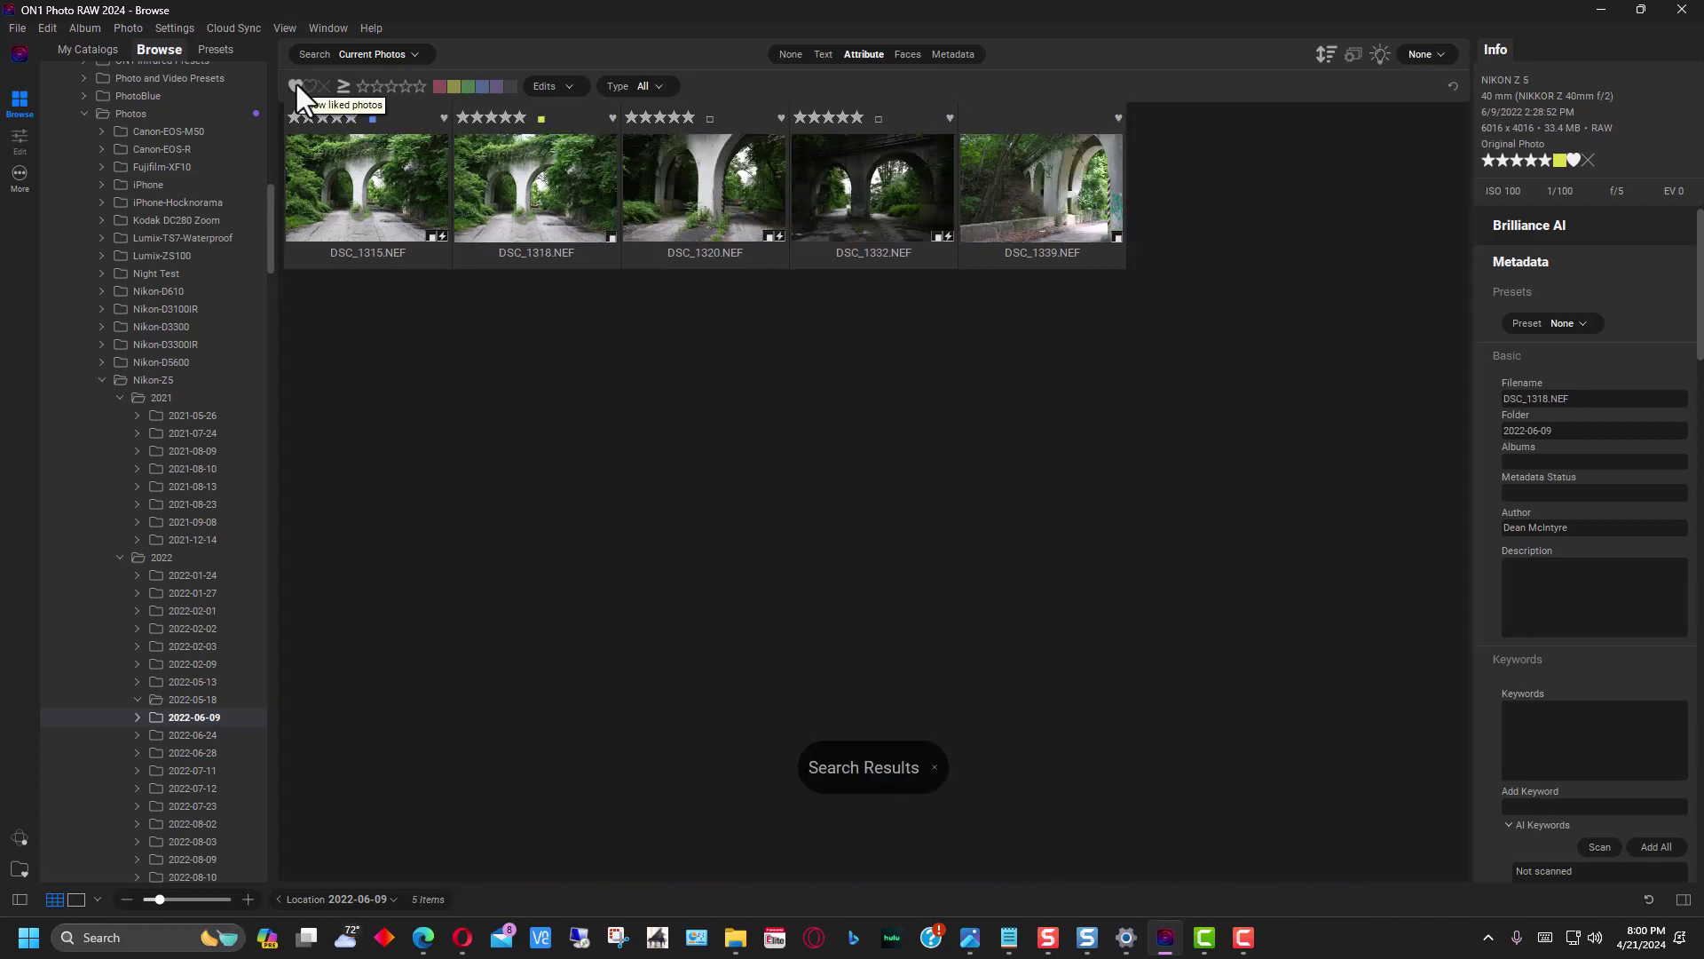
pyautogui.click(309, 82)
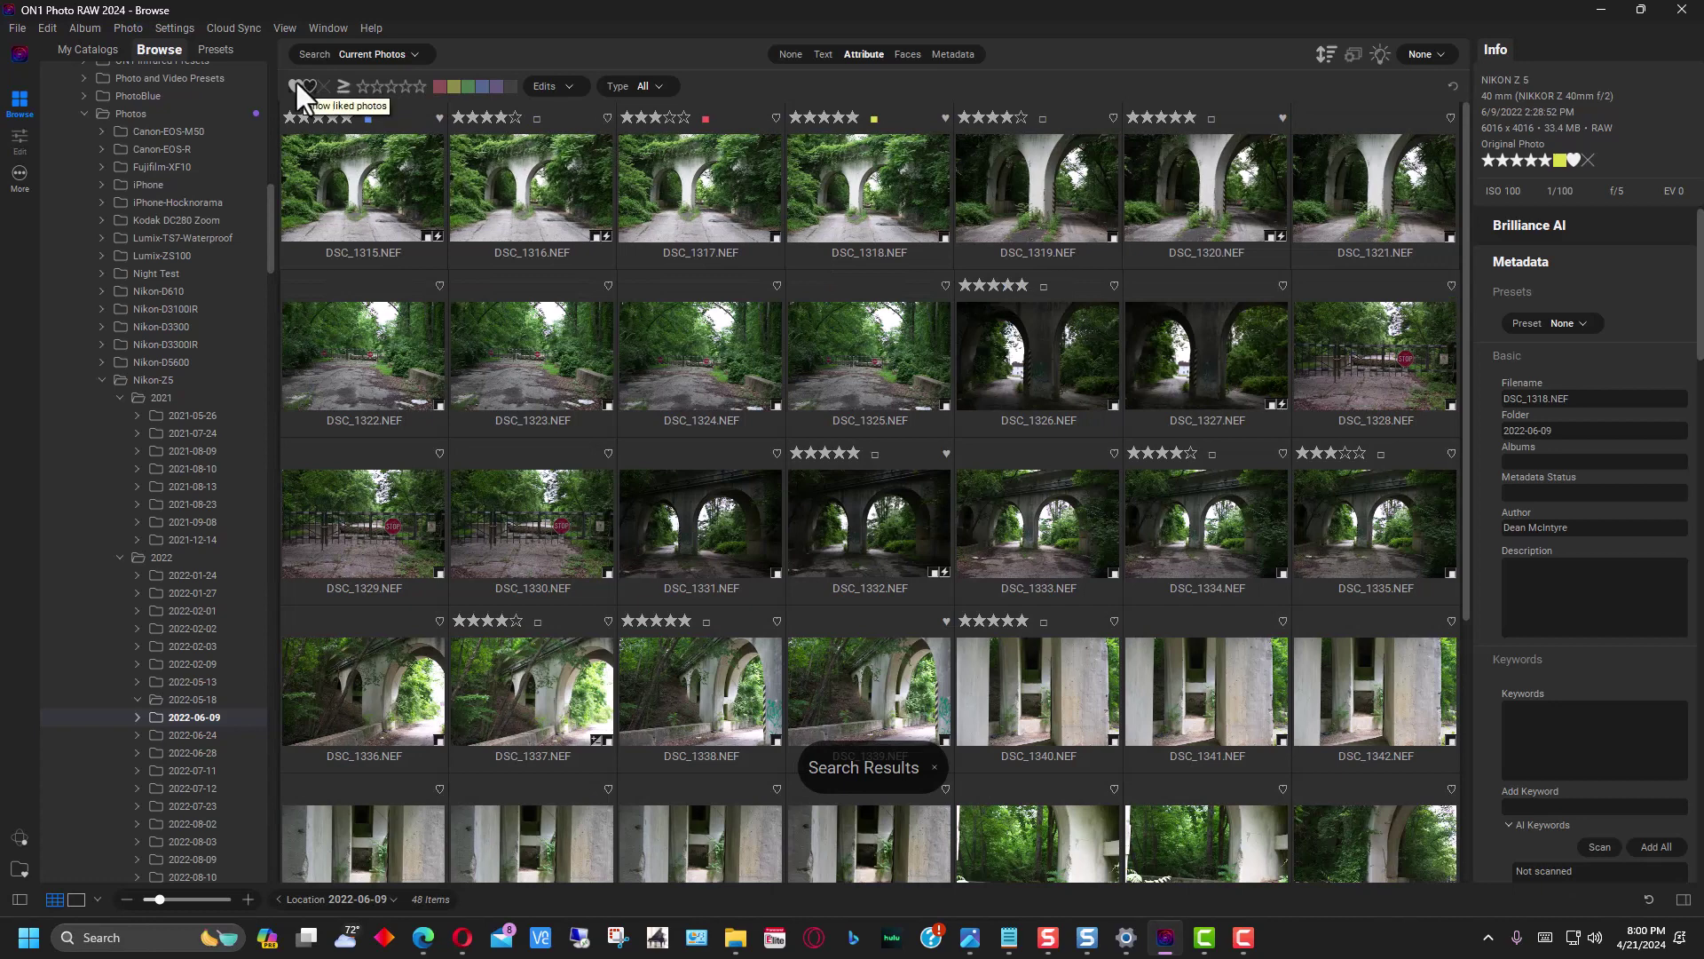
pyautogui.click(311, 82)
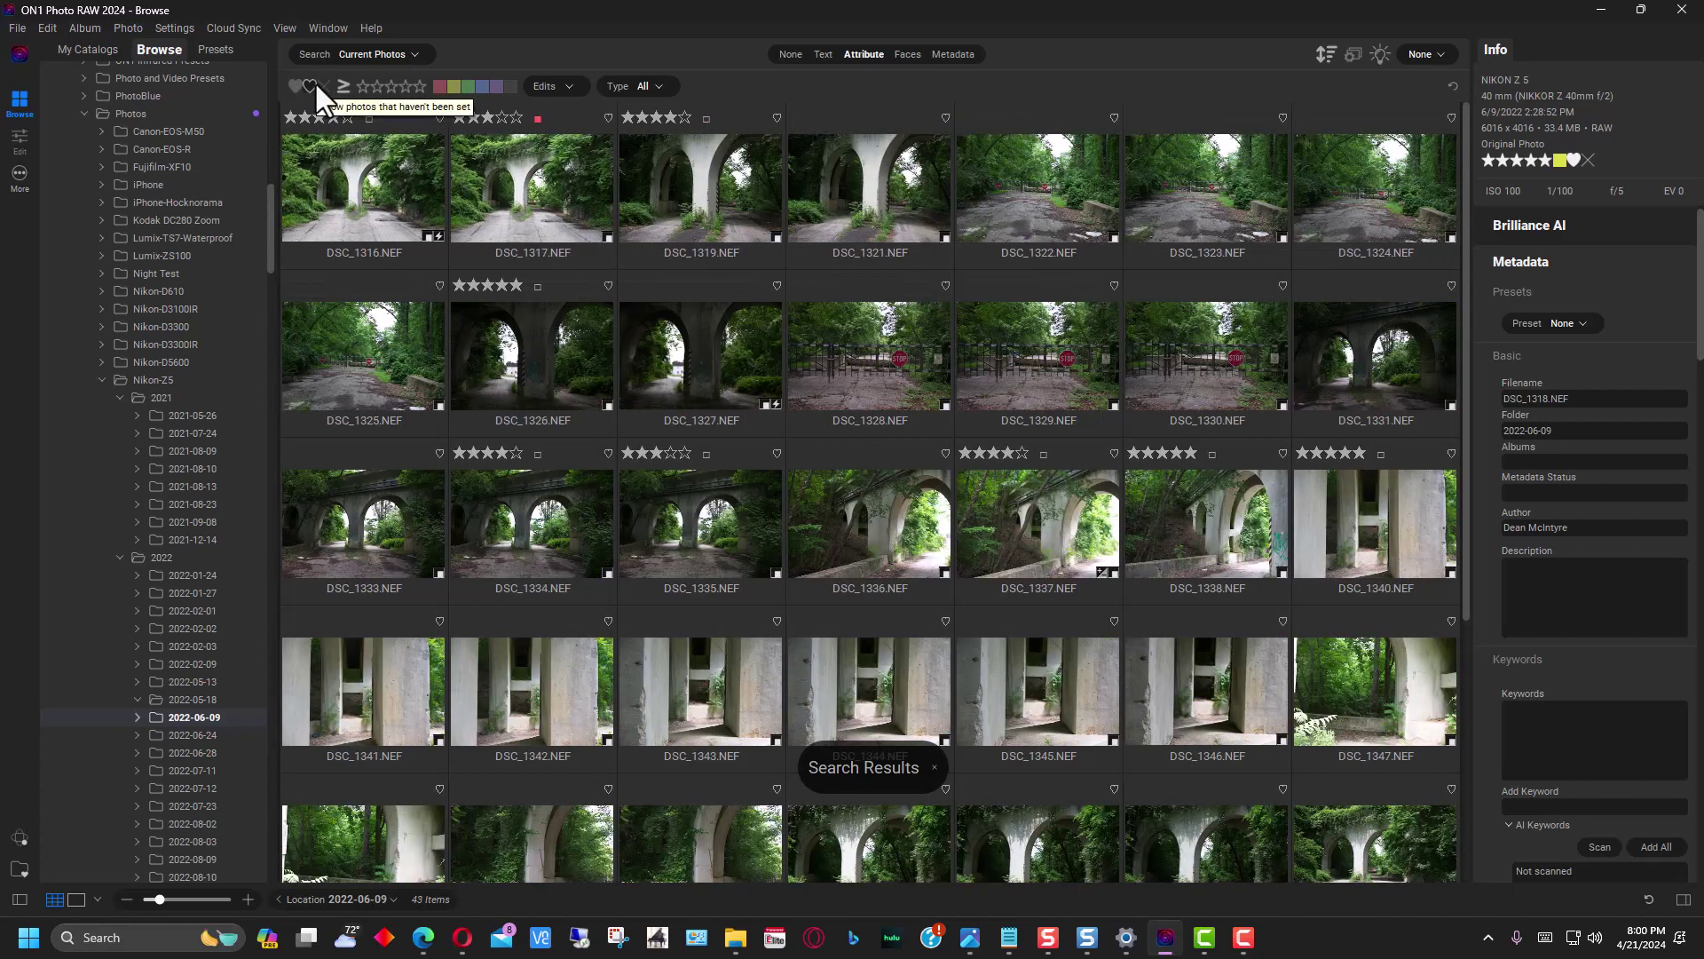
pyautogui.click(314, 82)
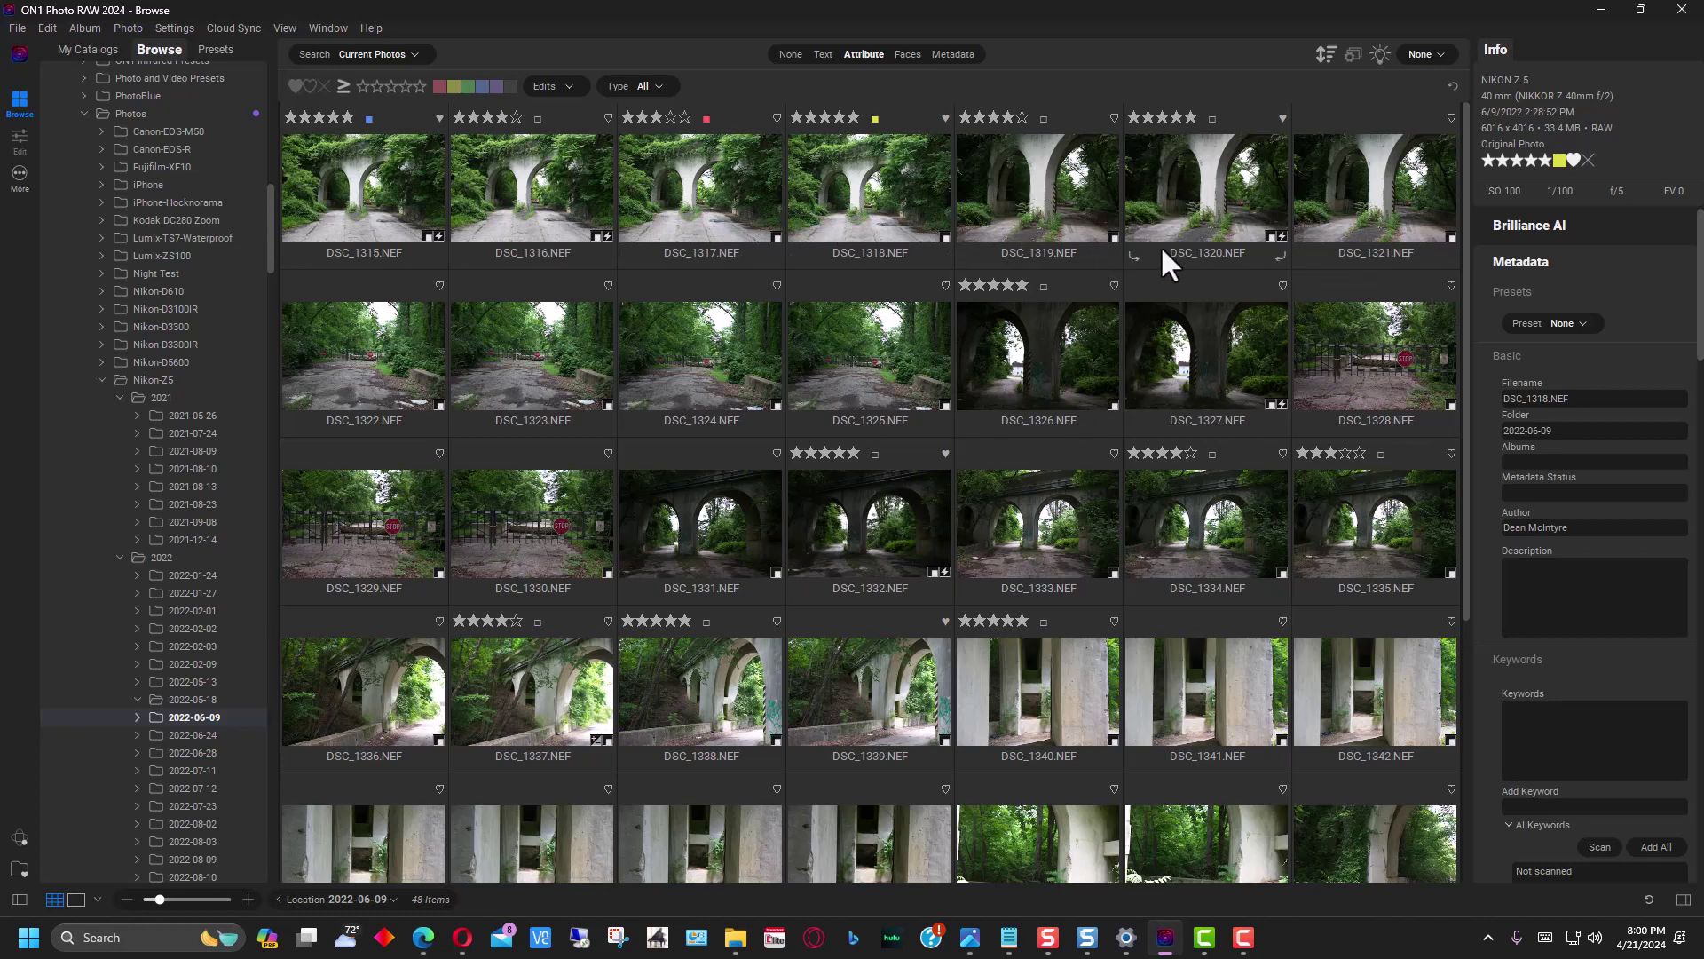
pyautogui.click(1021, 284)
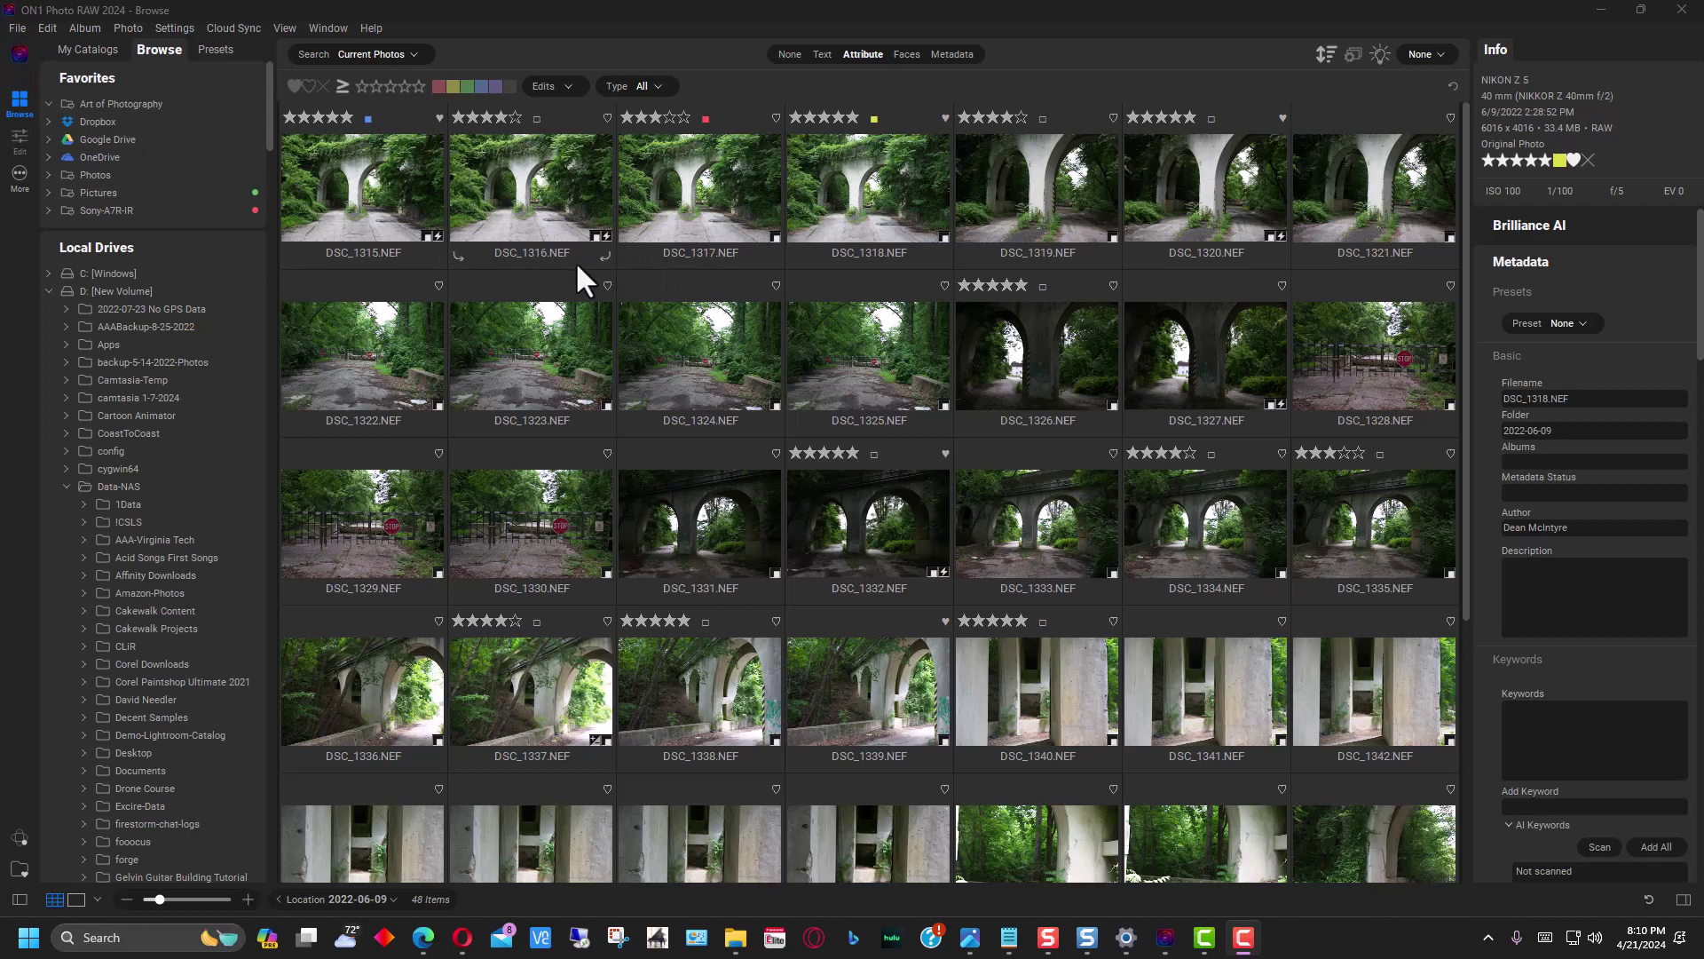
# Try showing the RAW and JPG files separately, and group the pairs again.
pyautogui.click(16, 27)
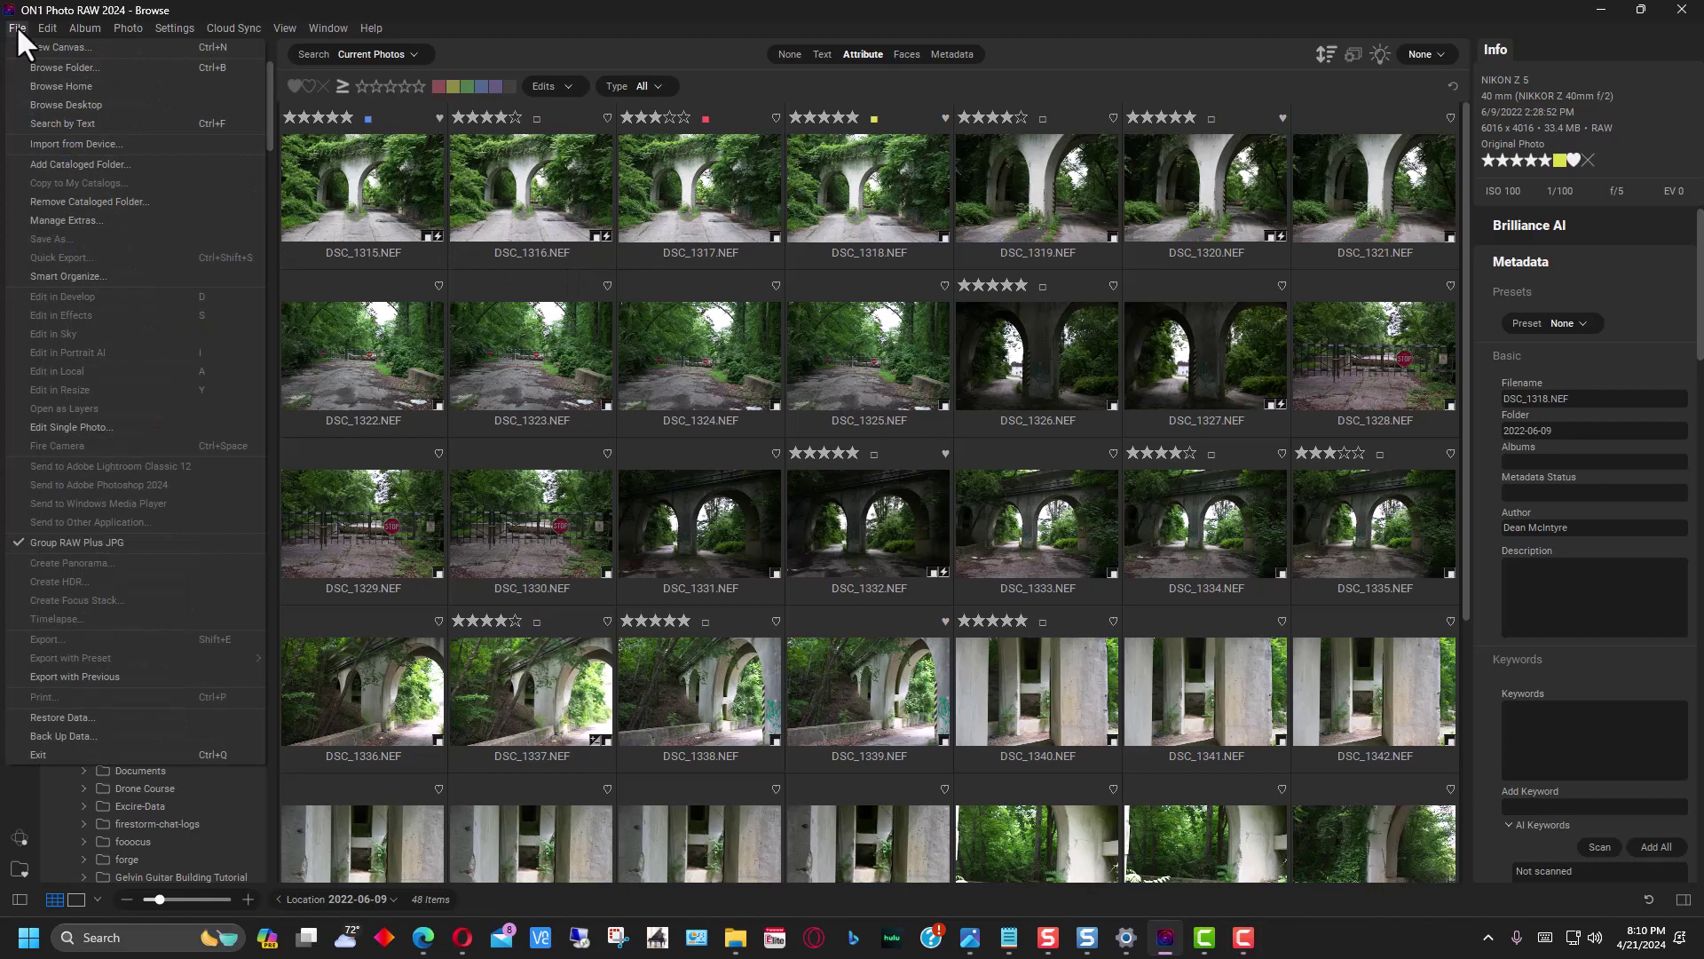
pyautogui.click(103, 542)
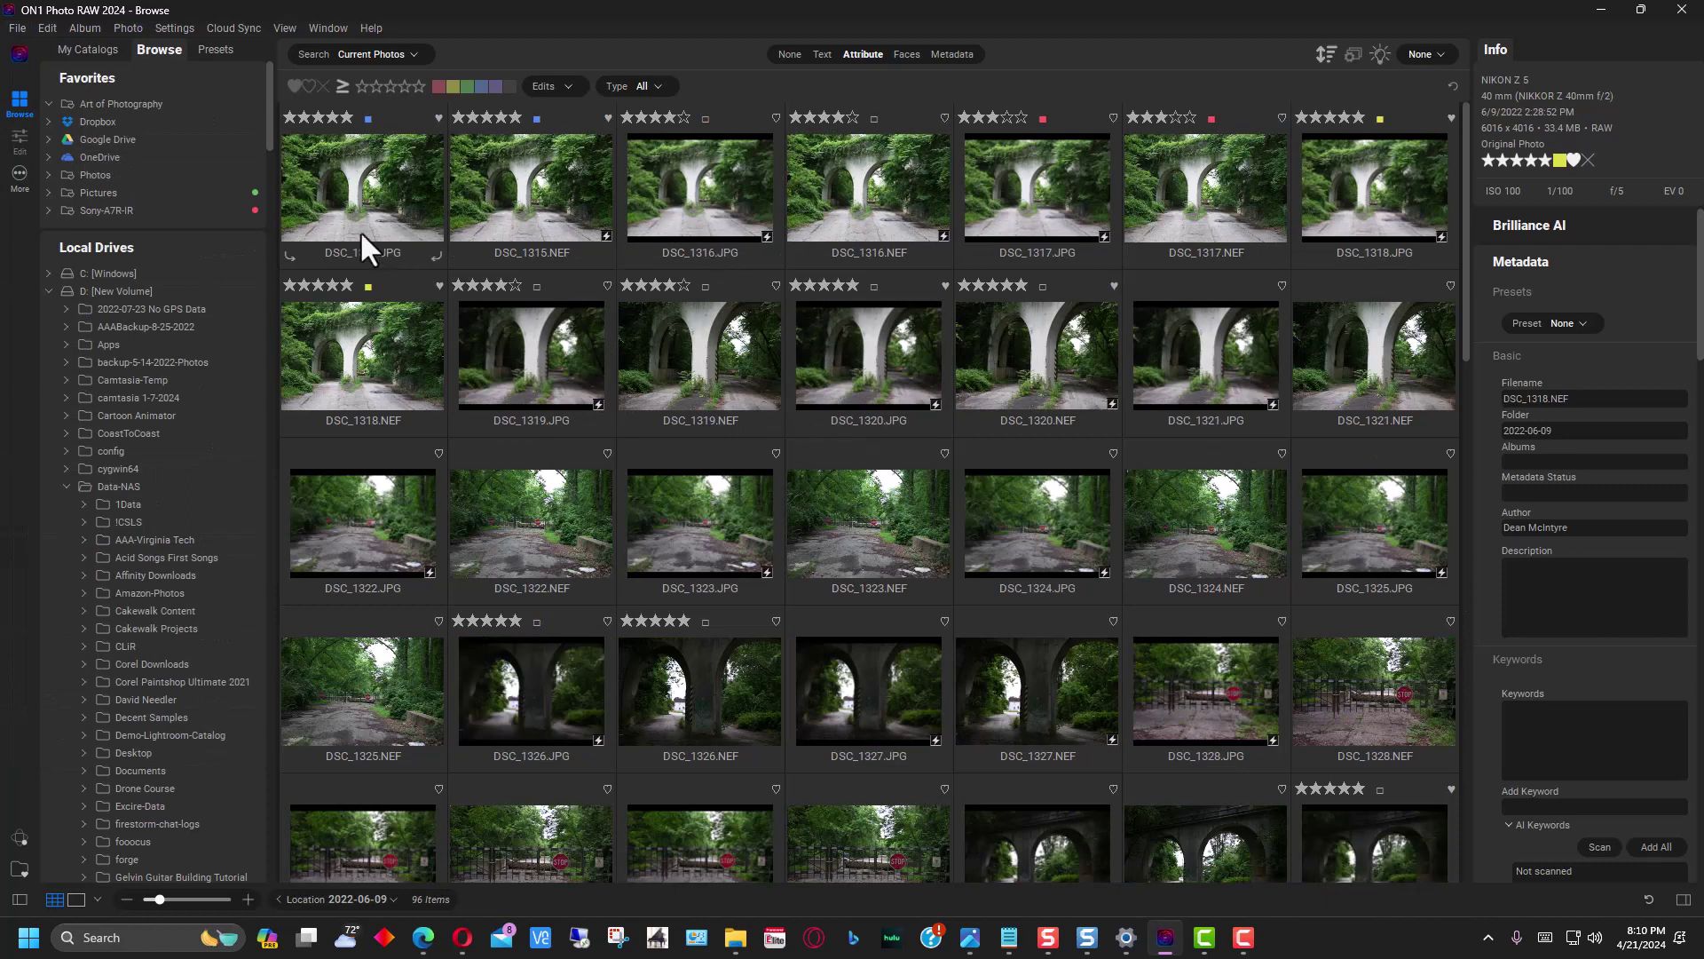
pyautogui.click(17, 28)
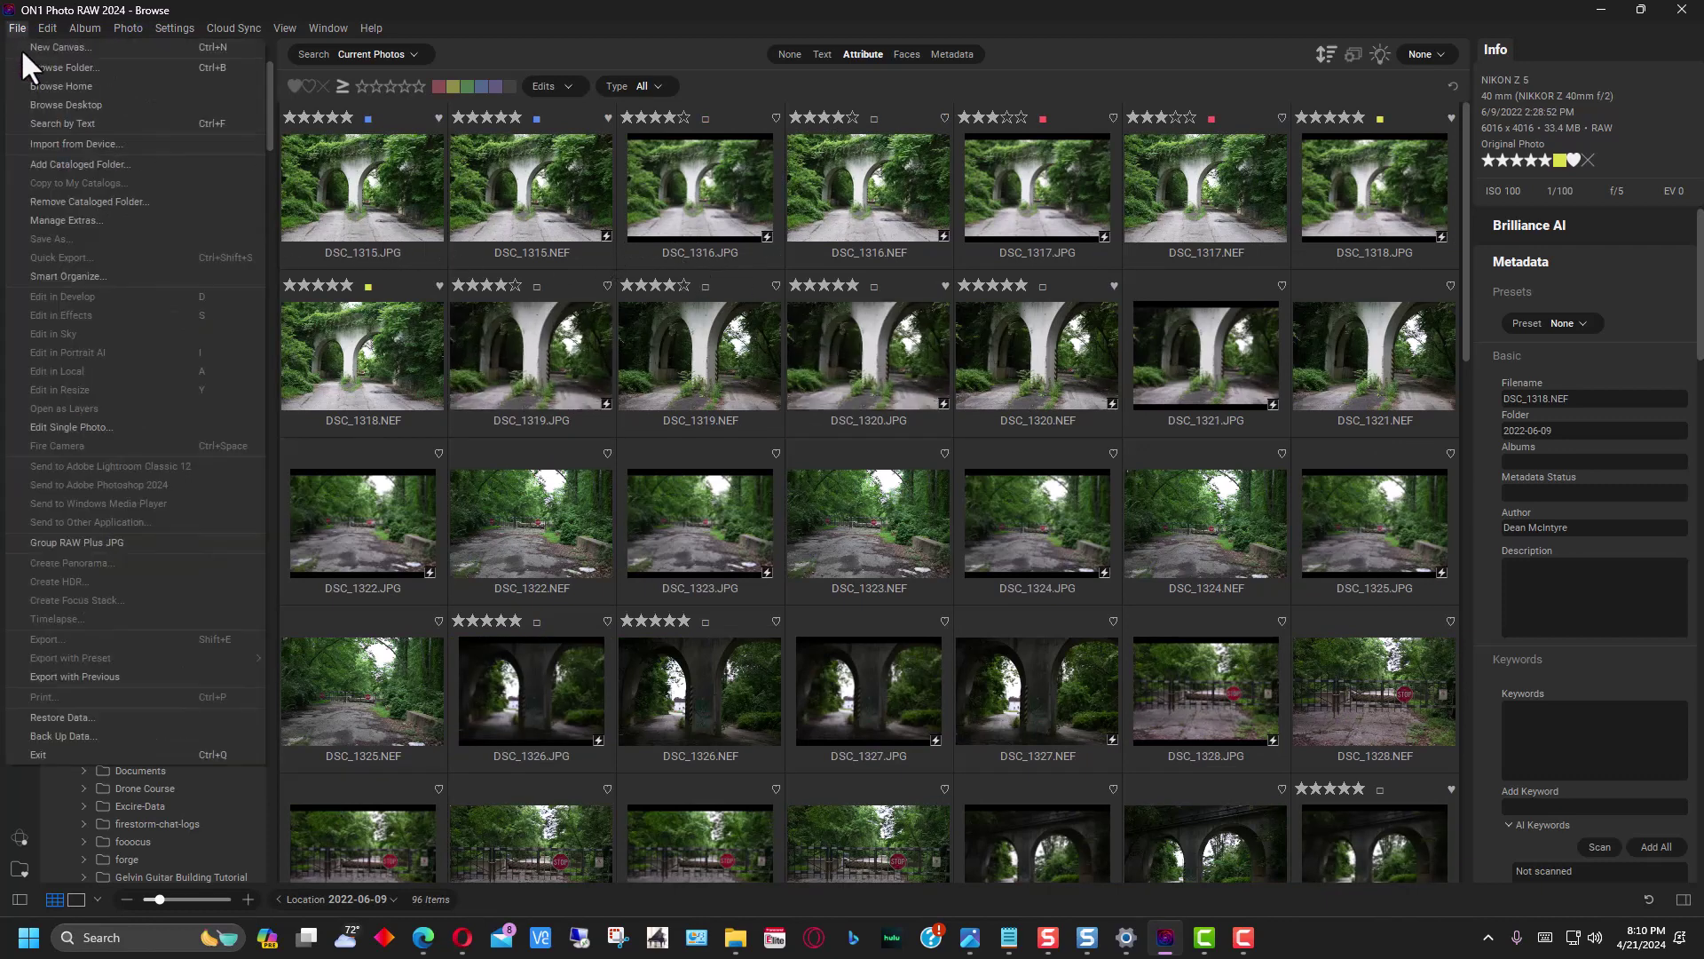
pyautogui.click(102, 539)
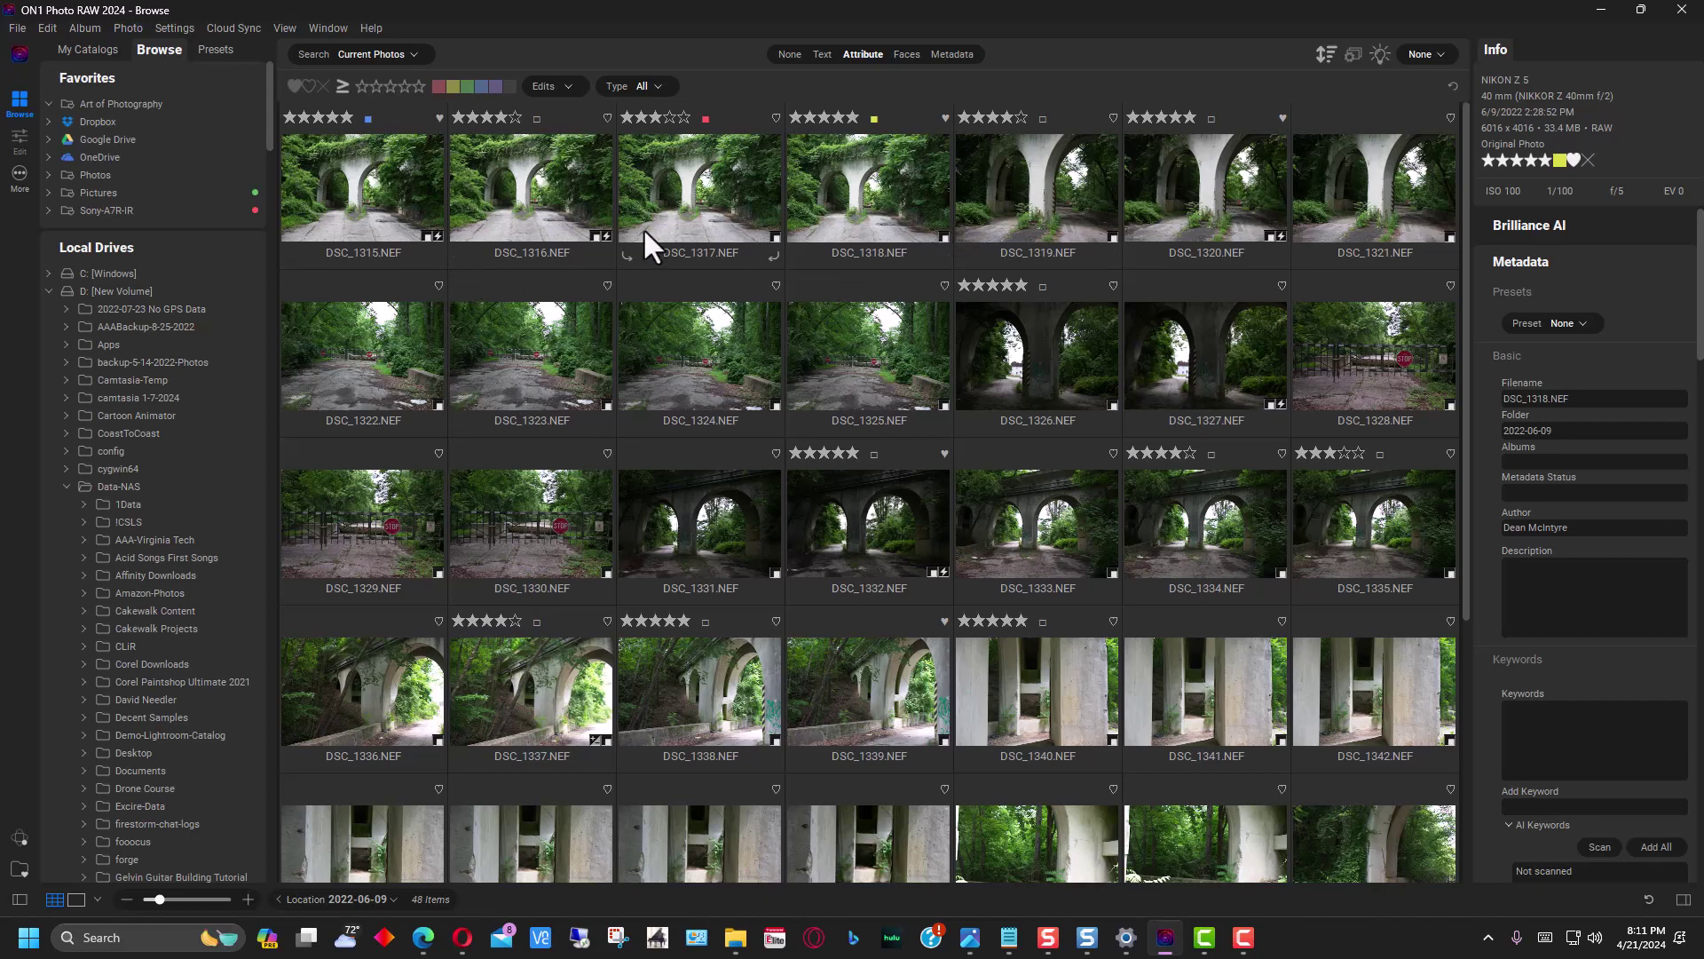
# Turn off Group RAW Plus JPG to list both files of each pair.
pyautogui.click(14, 30)
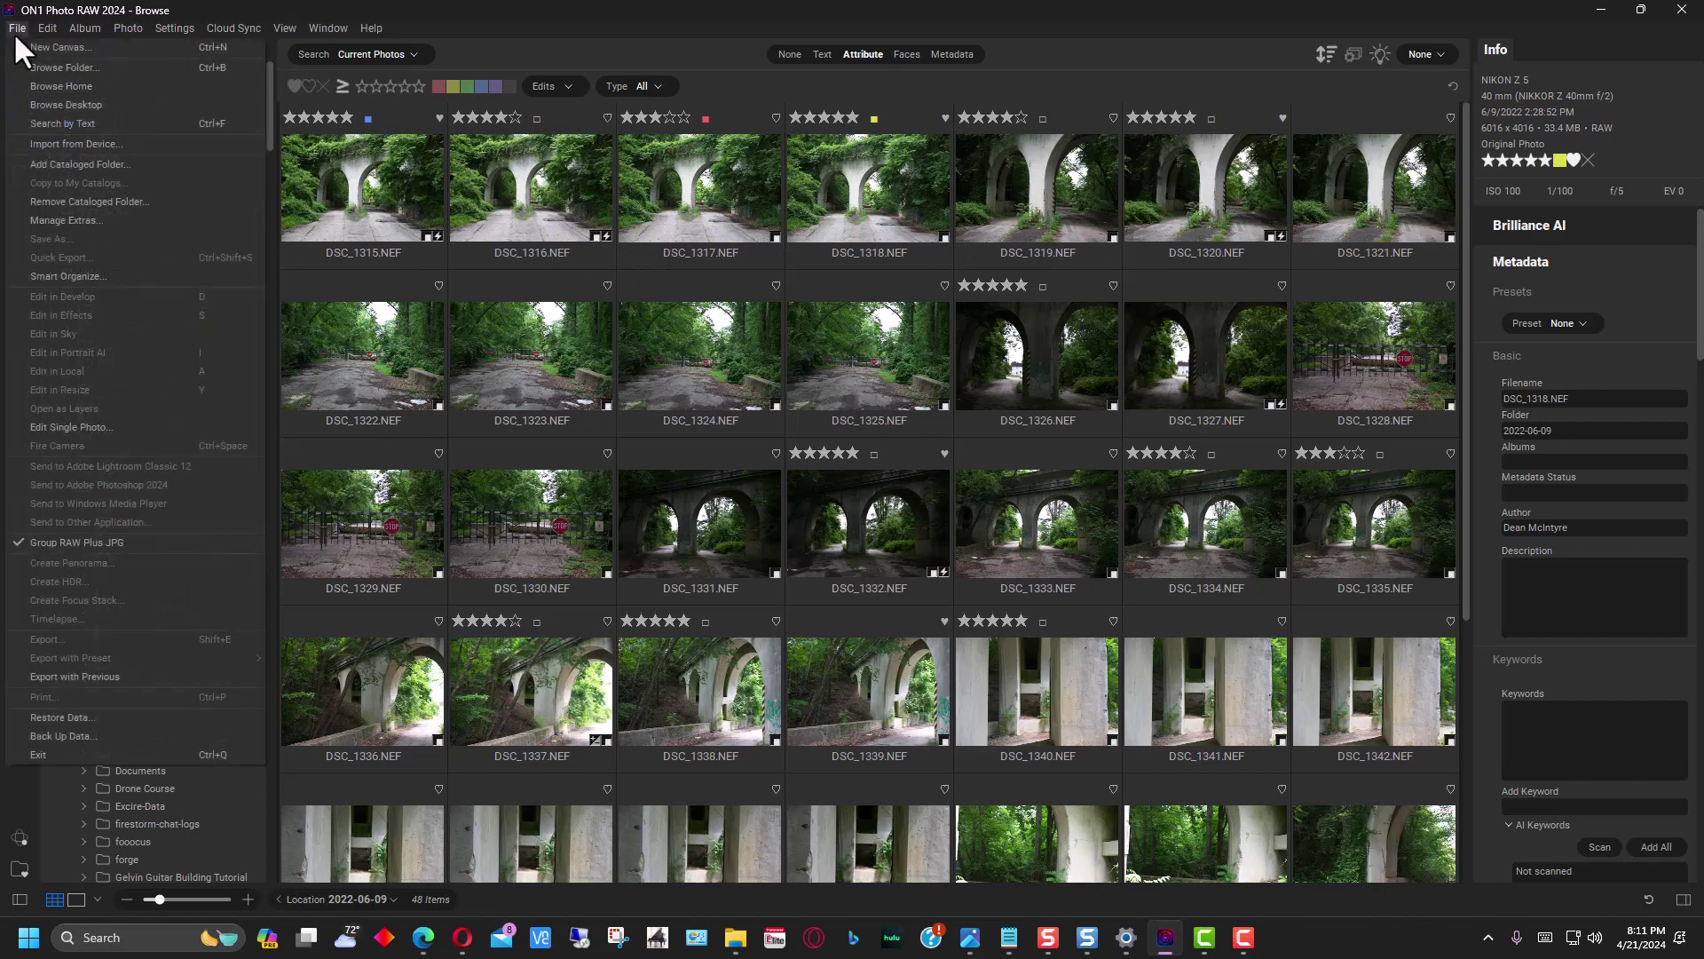
pyautogui.click(64, 541)
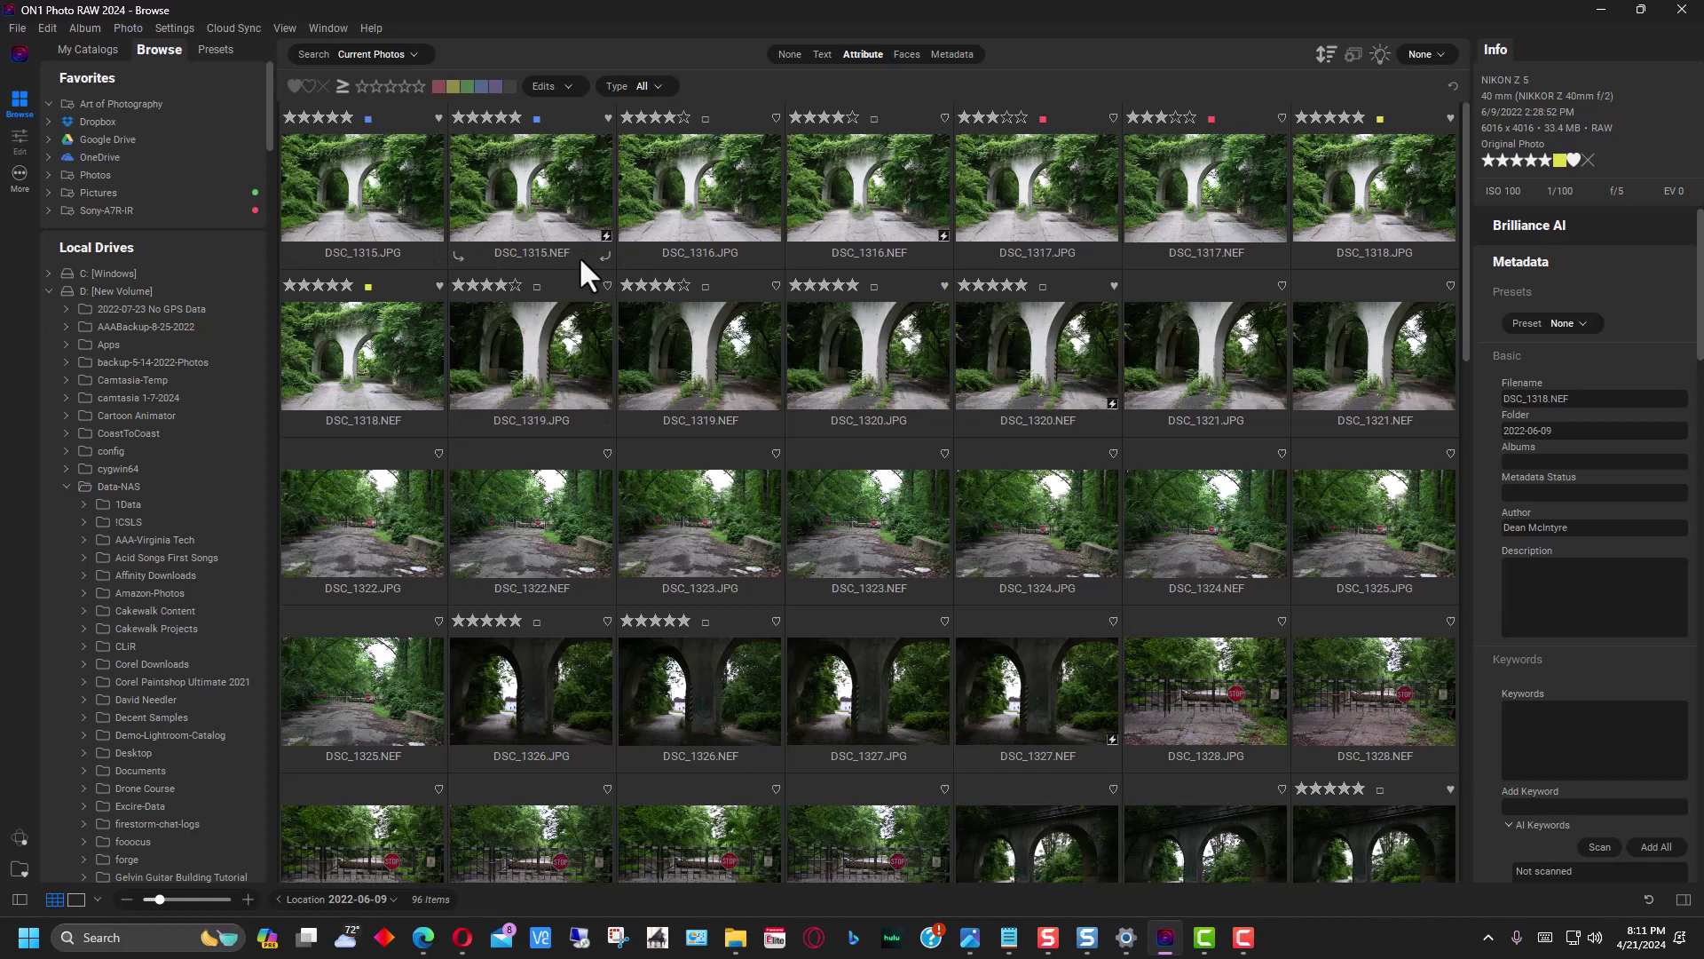
# Bring up the metadata filter and limit the photos by file type to RAW, and switch it to JPEG.
pyautogui.click(962, 49)
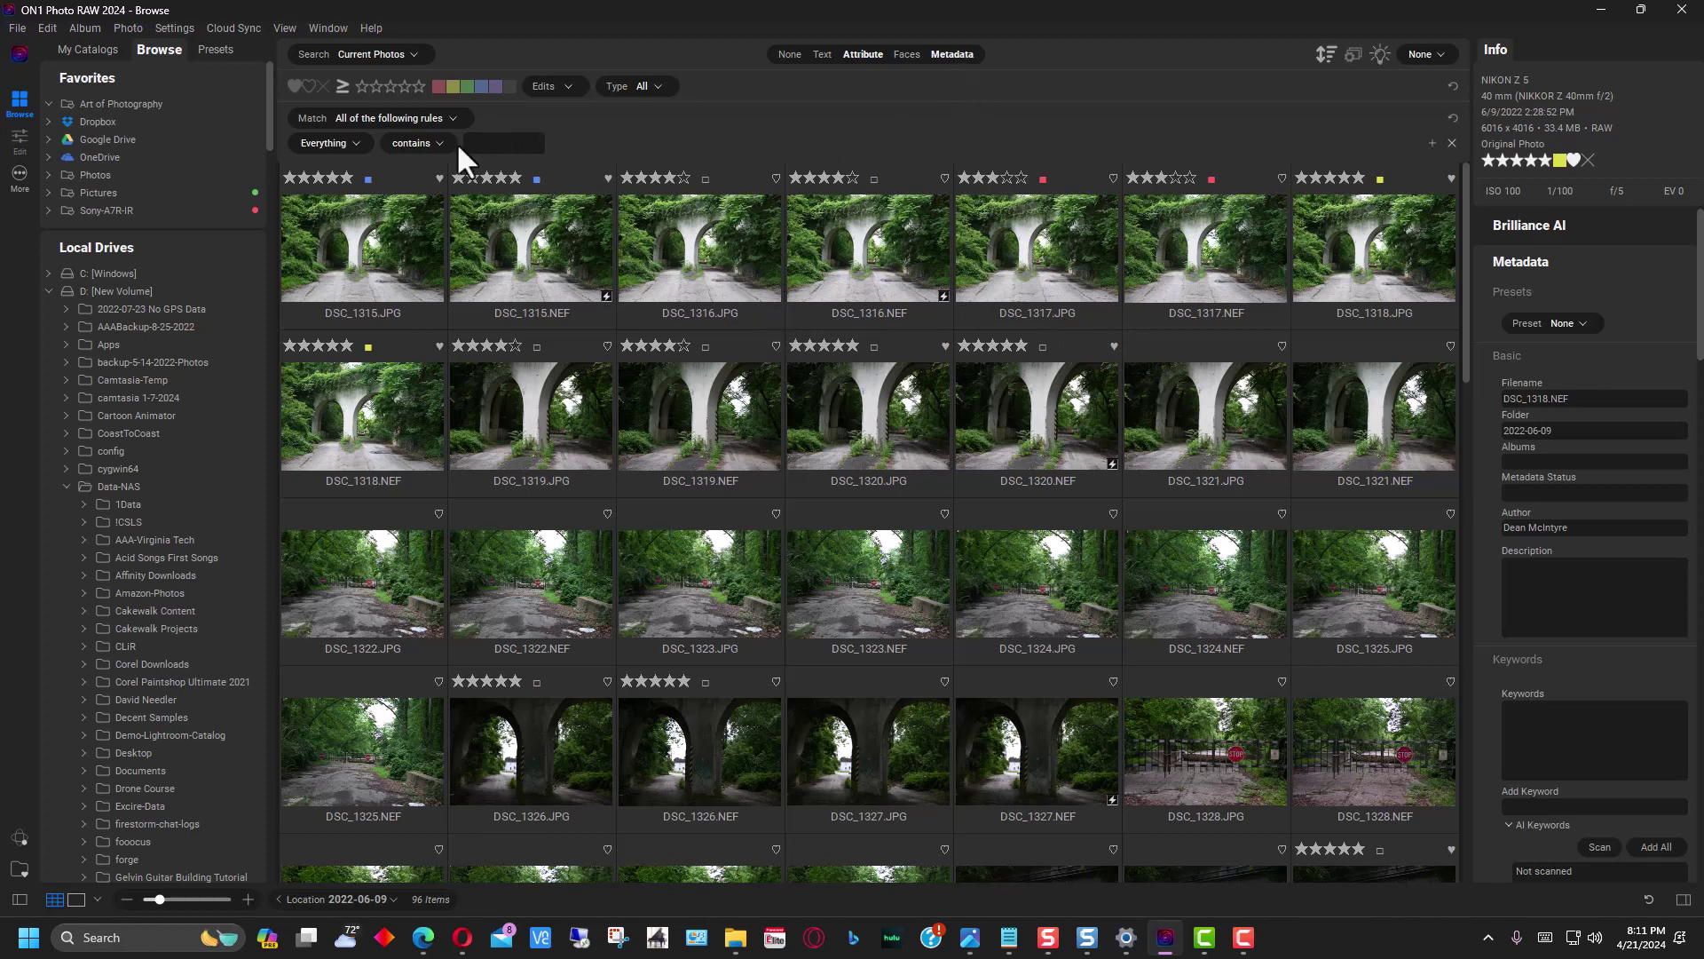
pyautogui.click(348, 141)
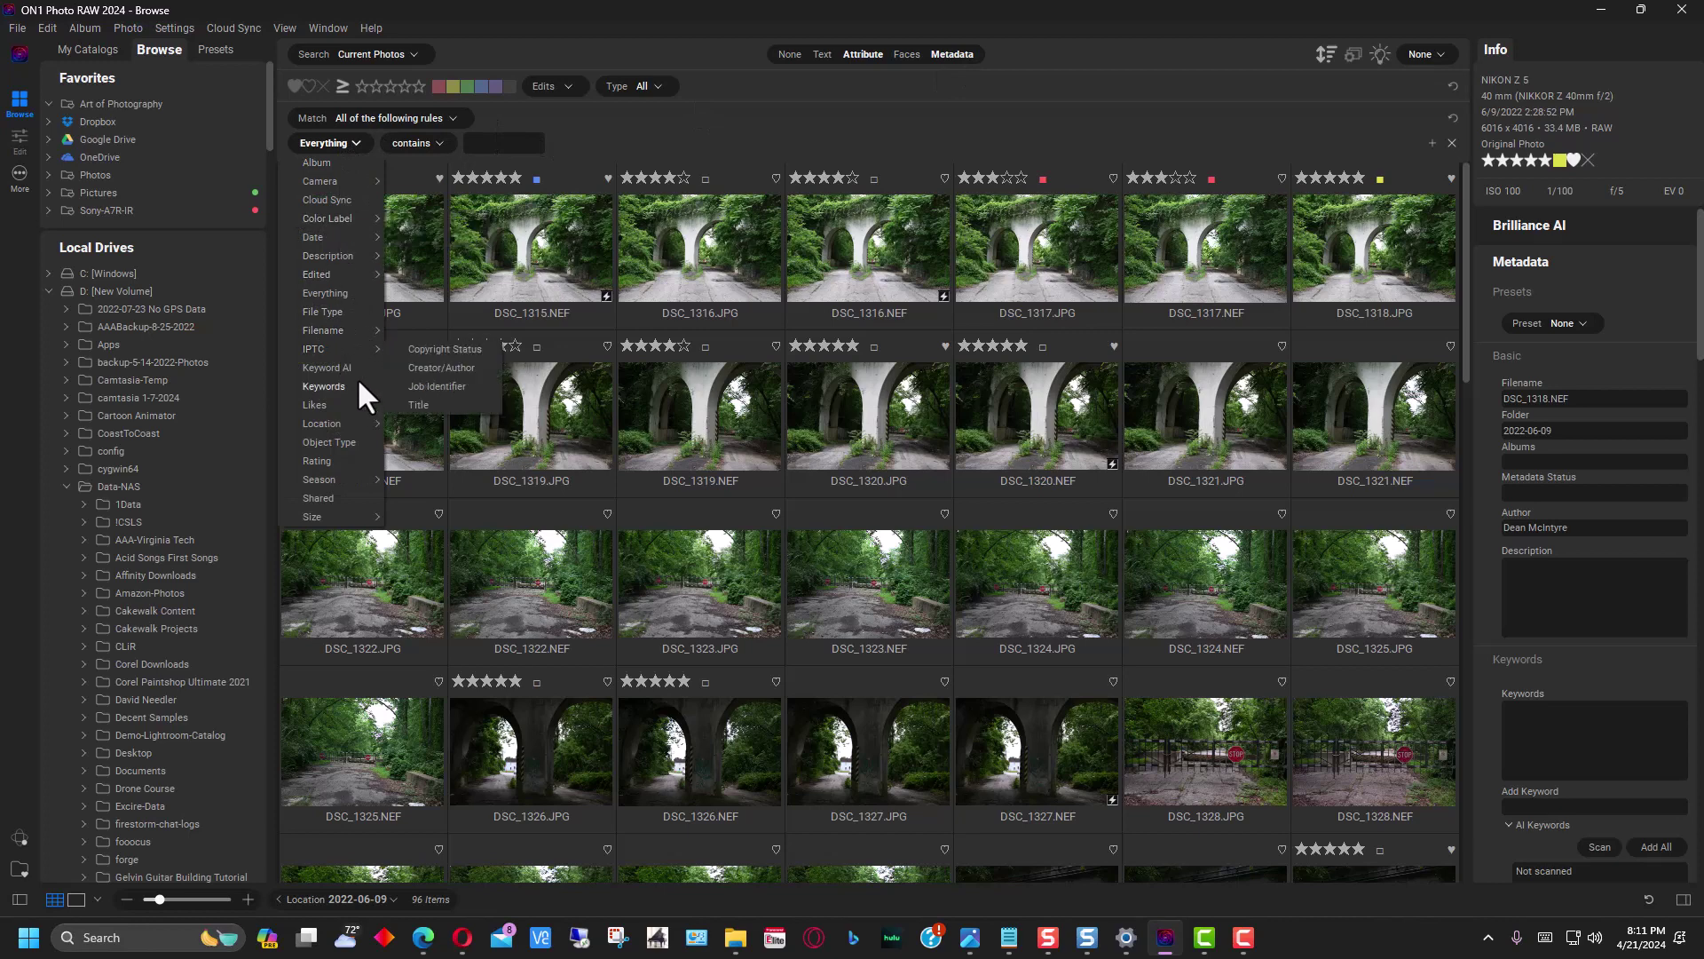
pyautogui.moveTo(365, 259)
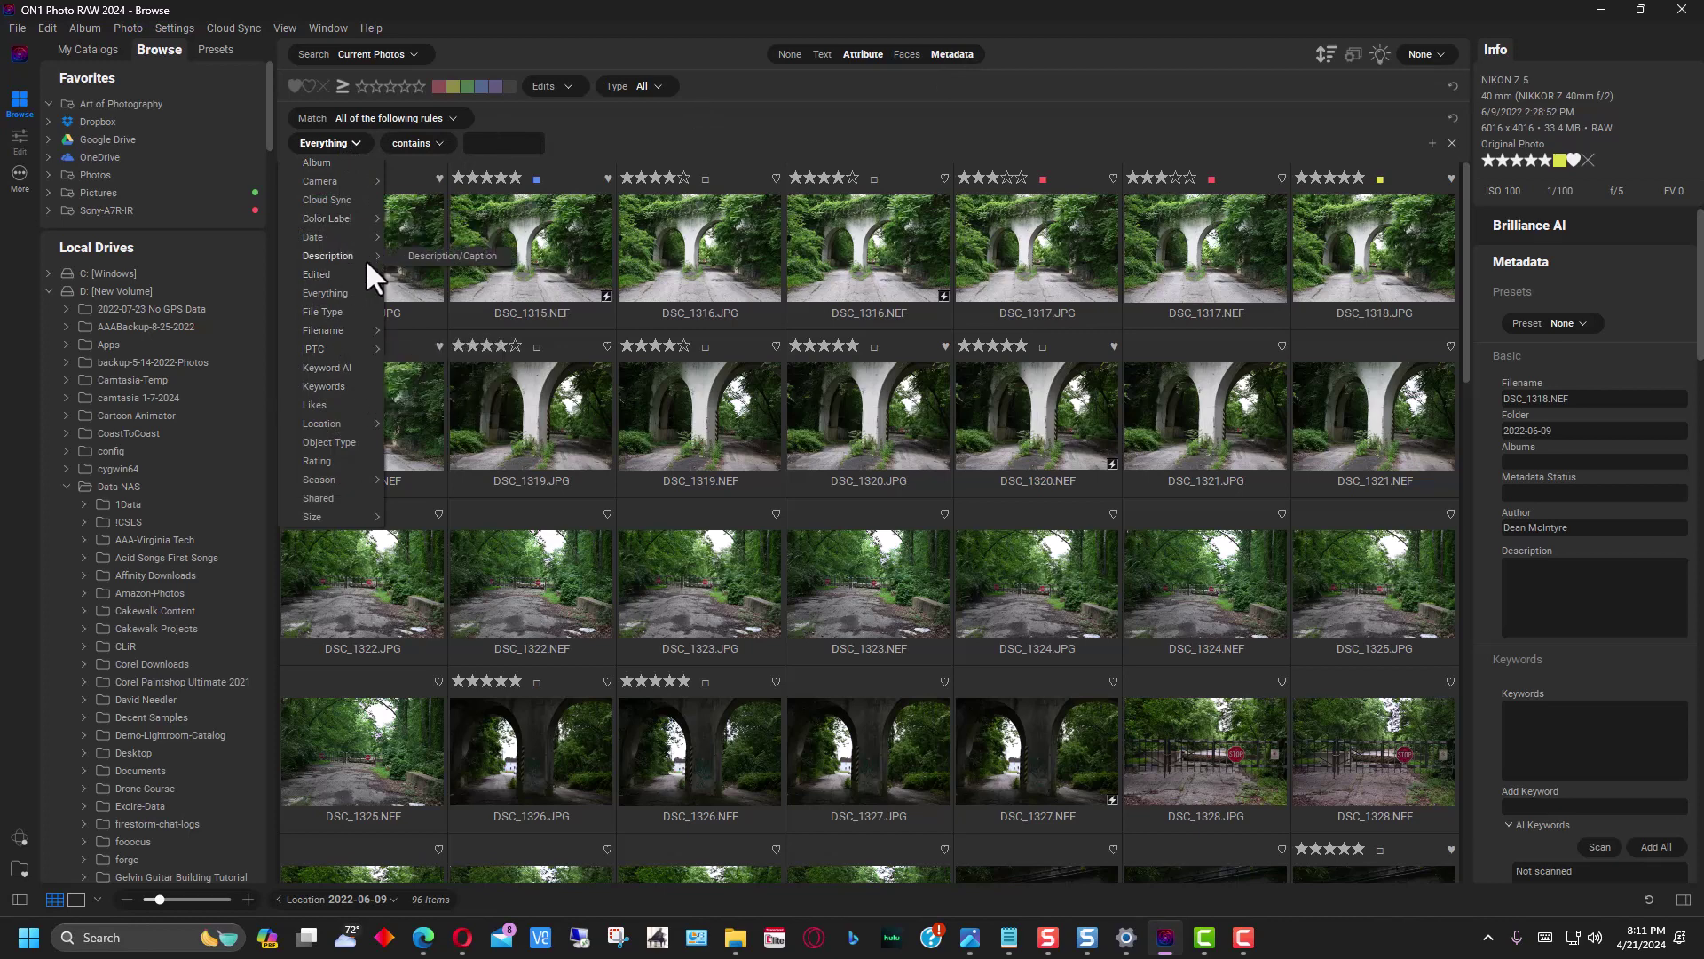
pyautogui.click(355, 306)
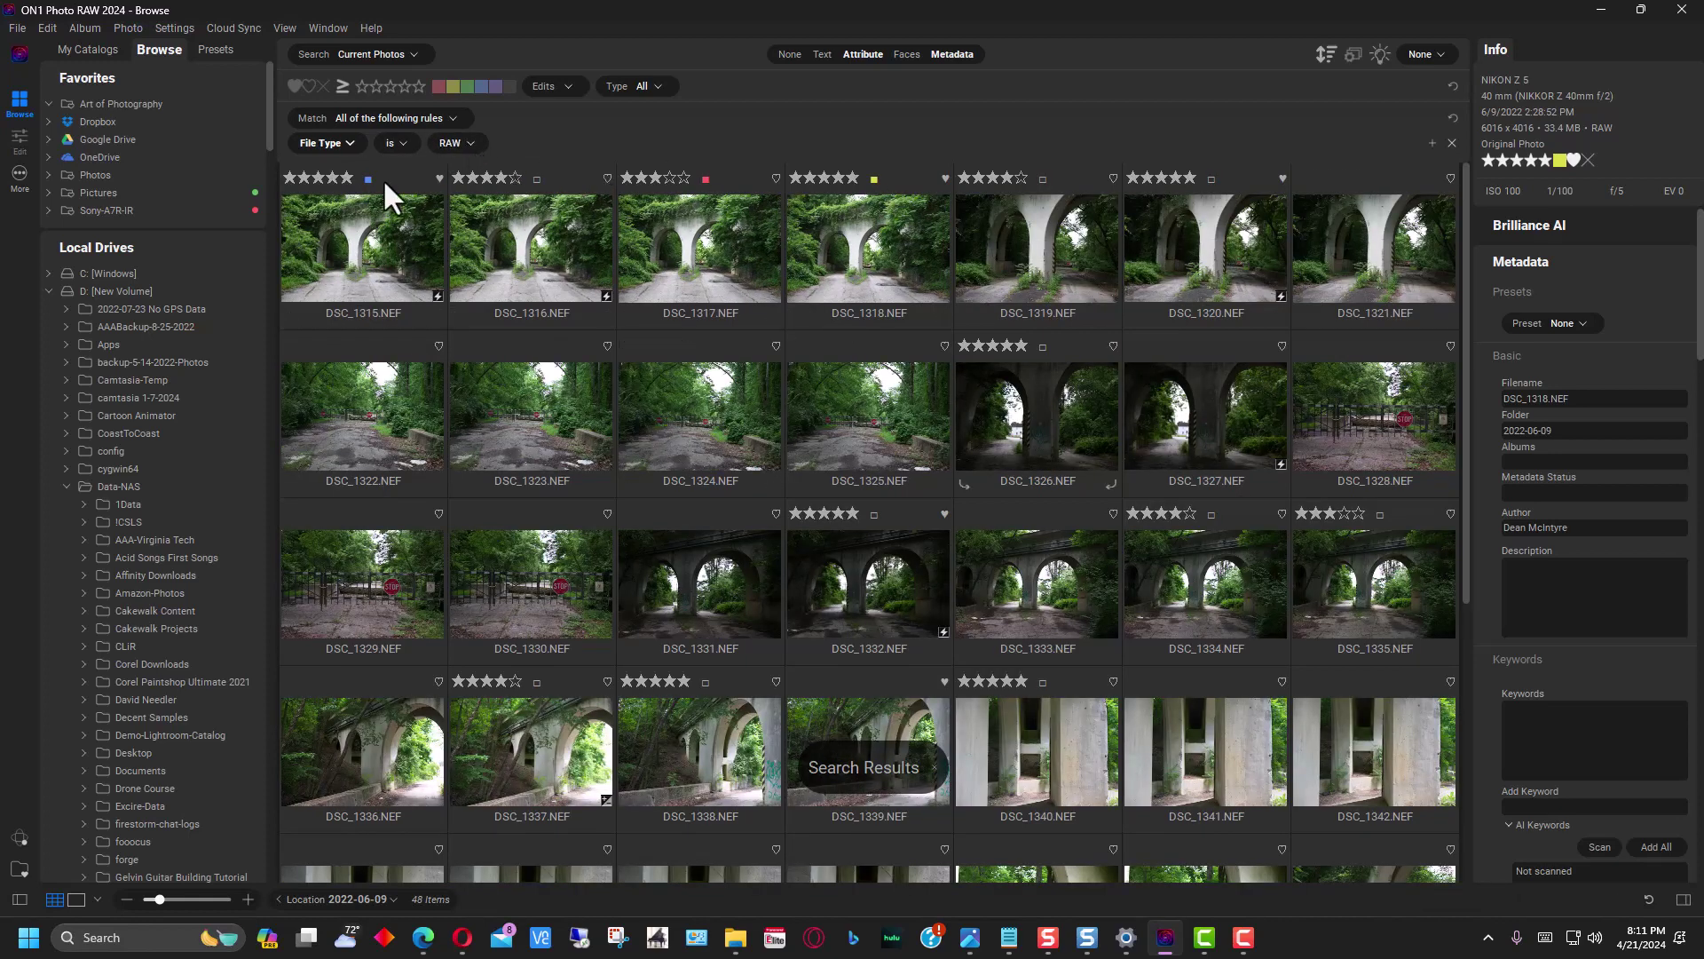
pyautogui.click(456, 143)
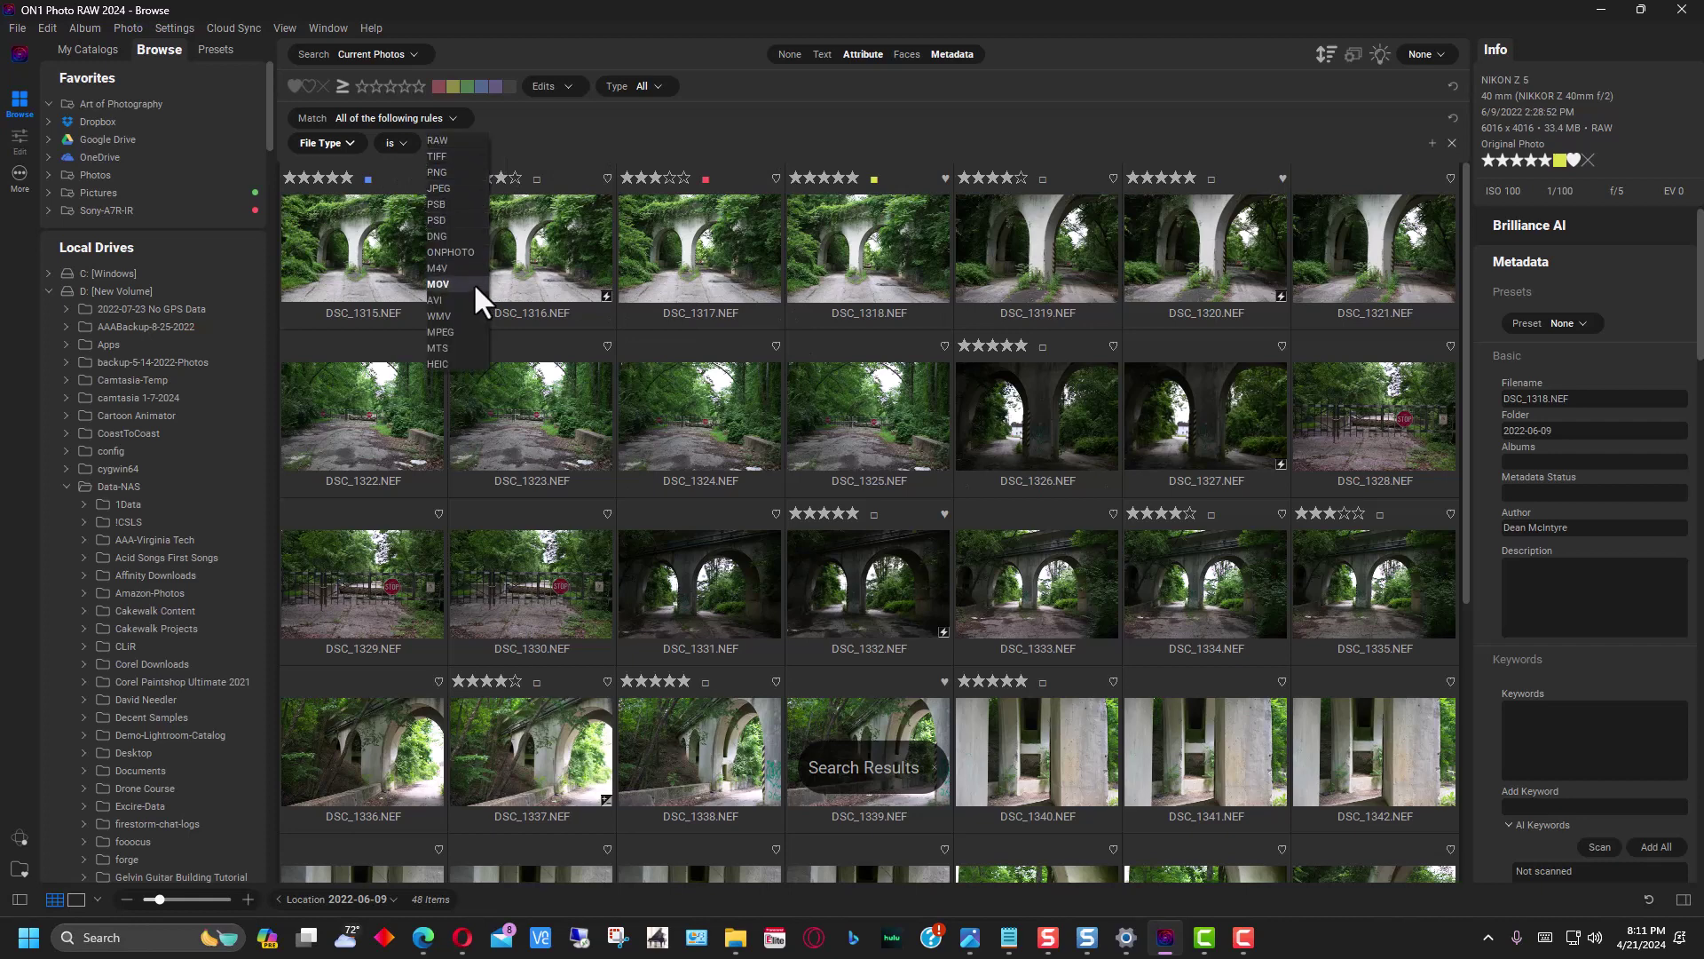
pyautogui.click(456, 189)
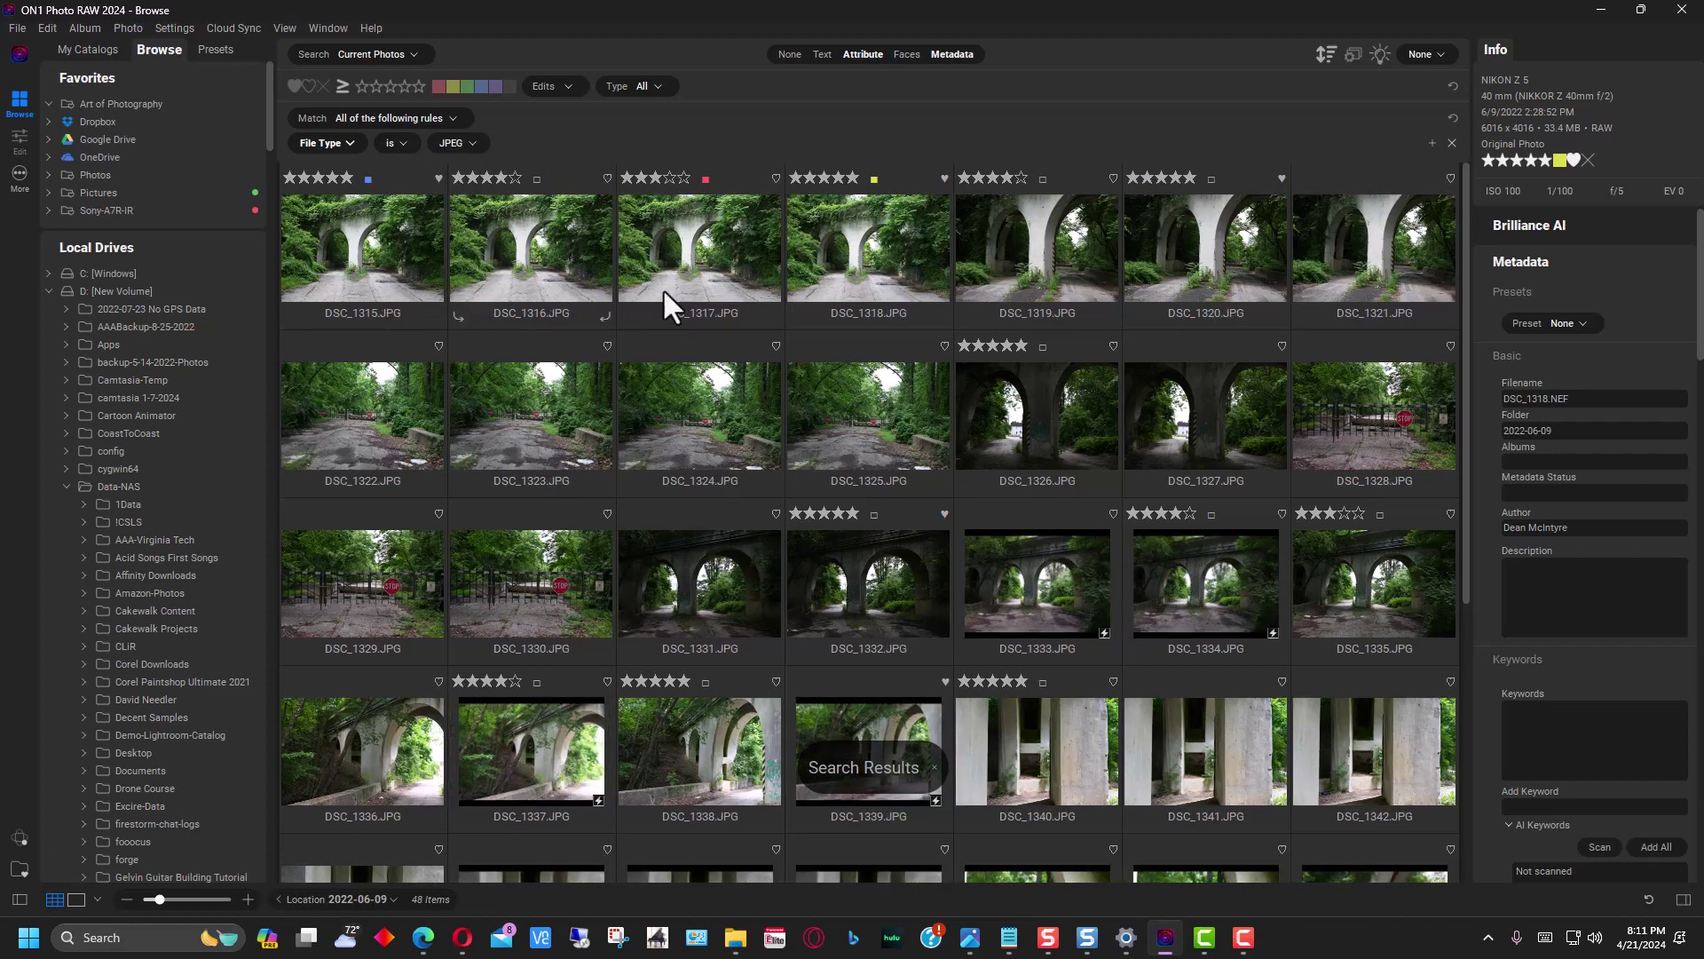
# Reset the metadata filter rule from File Type to Everything.
pyautogui.click(347, 142)
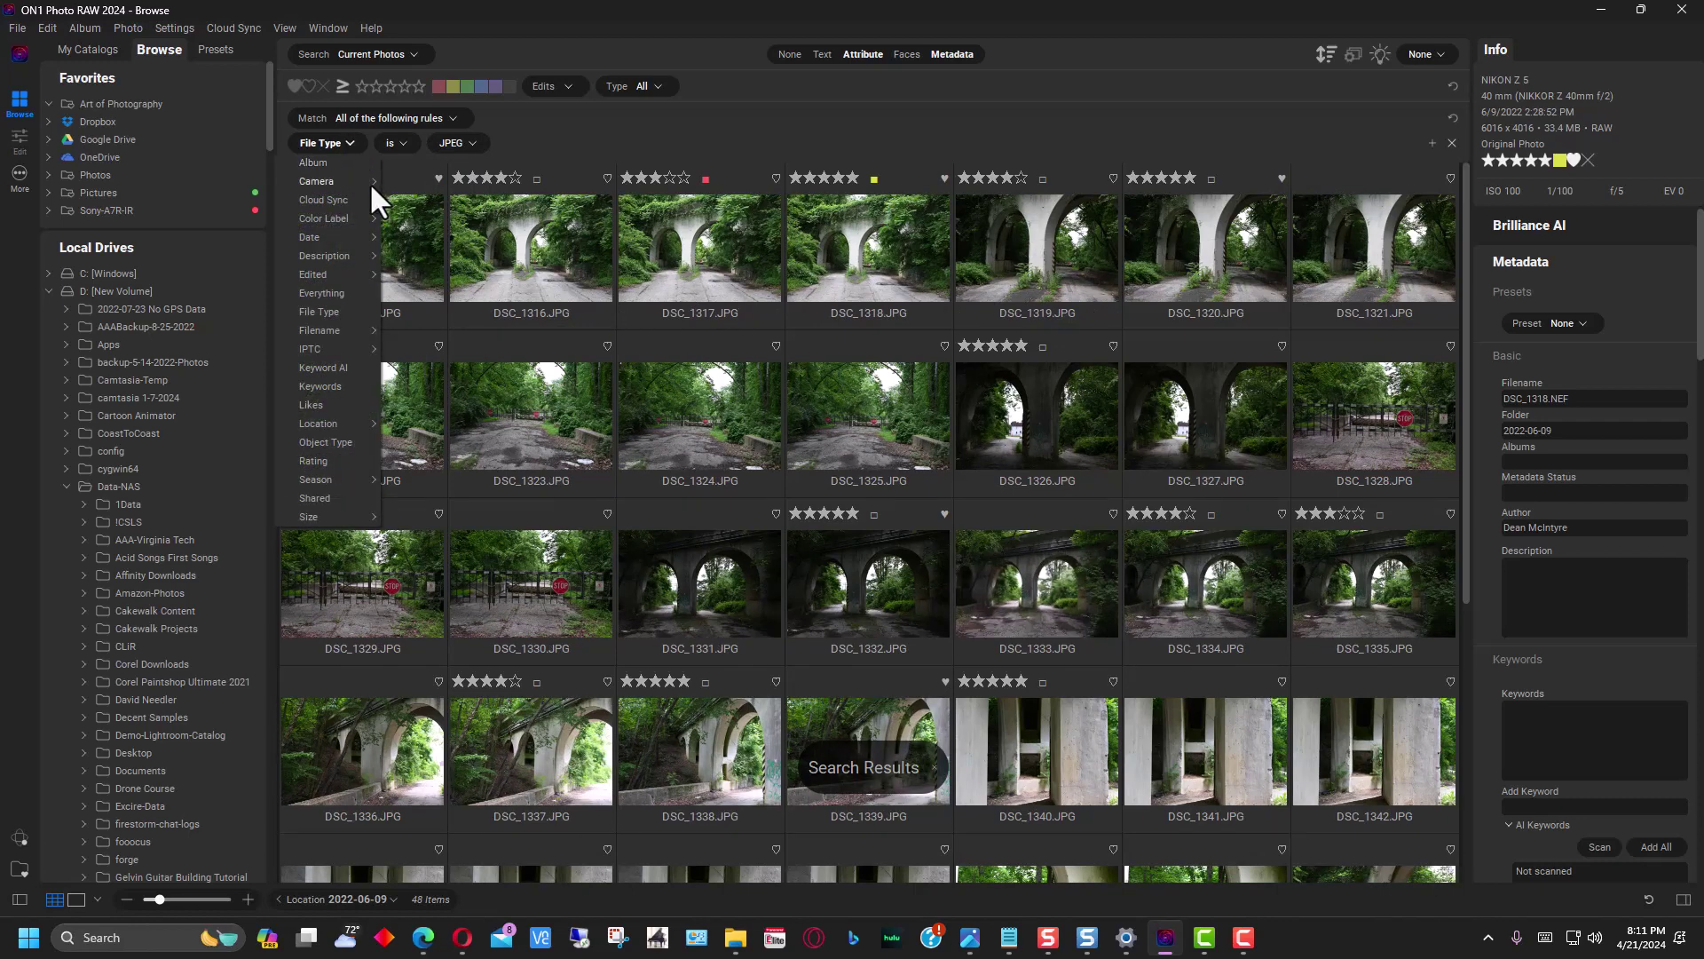
pyautogui.moveTo(353, 187)
pyautogui.click(318, 293)
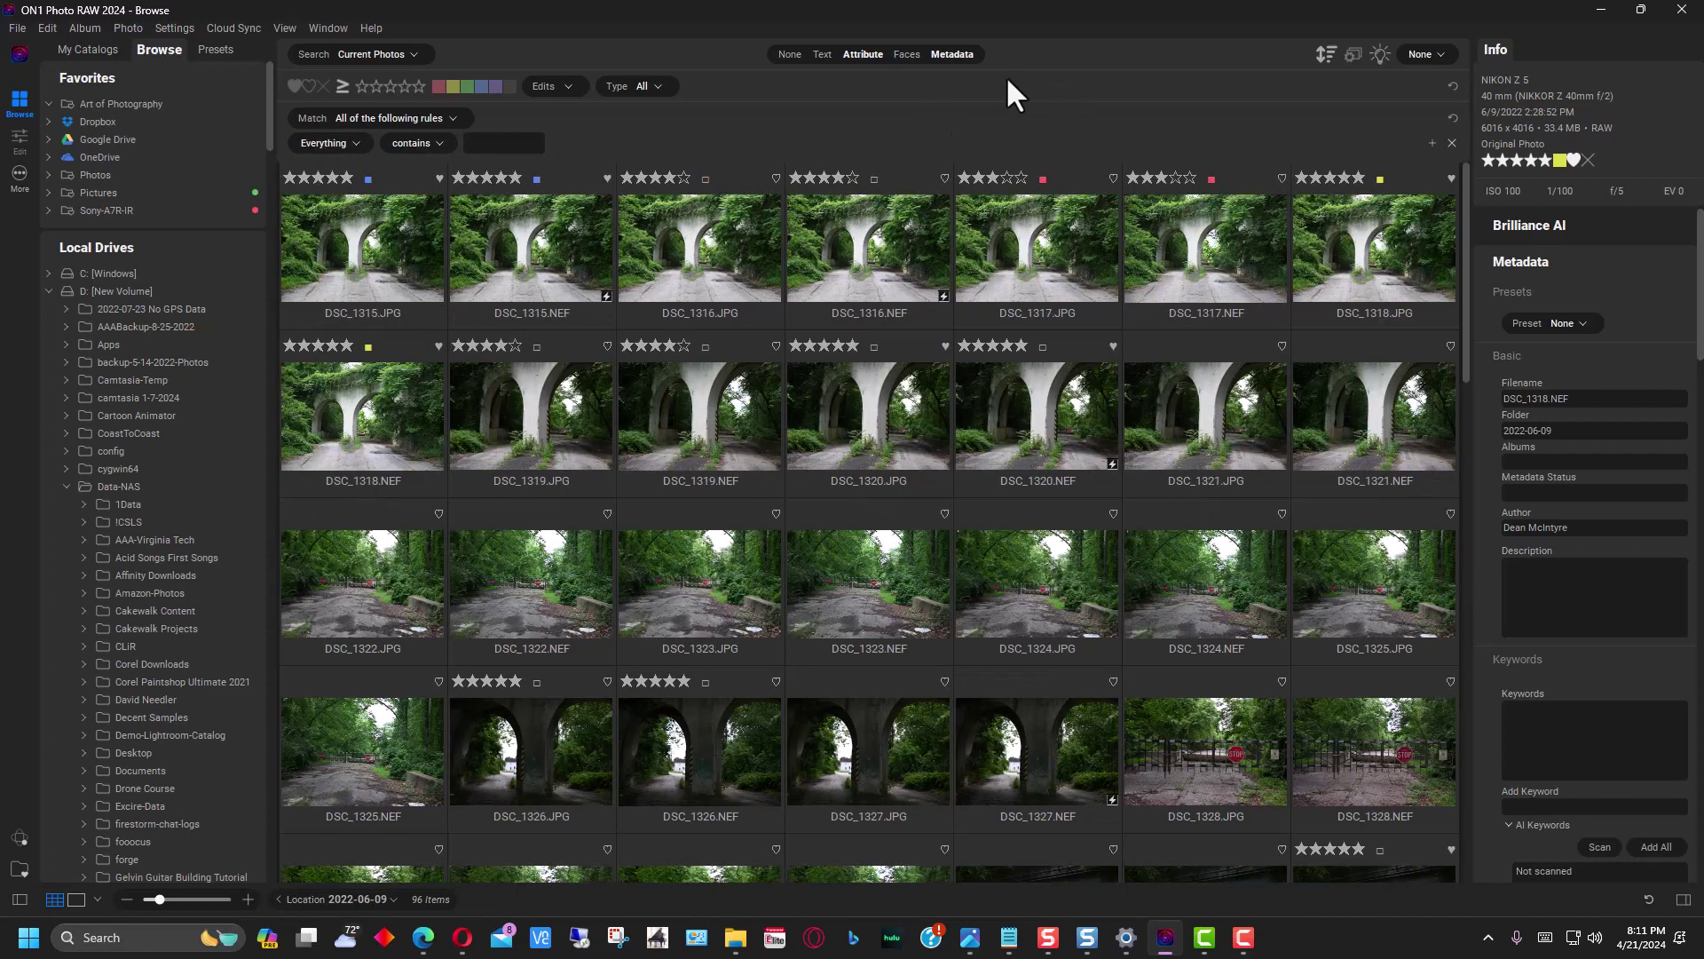
# Toggle the metadata filter rules off and on several times, leaving them displayed.
pyautogui.click(948, 53)
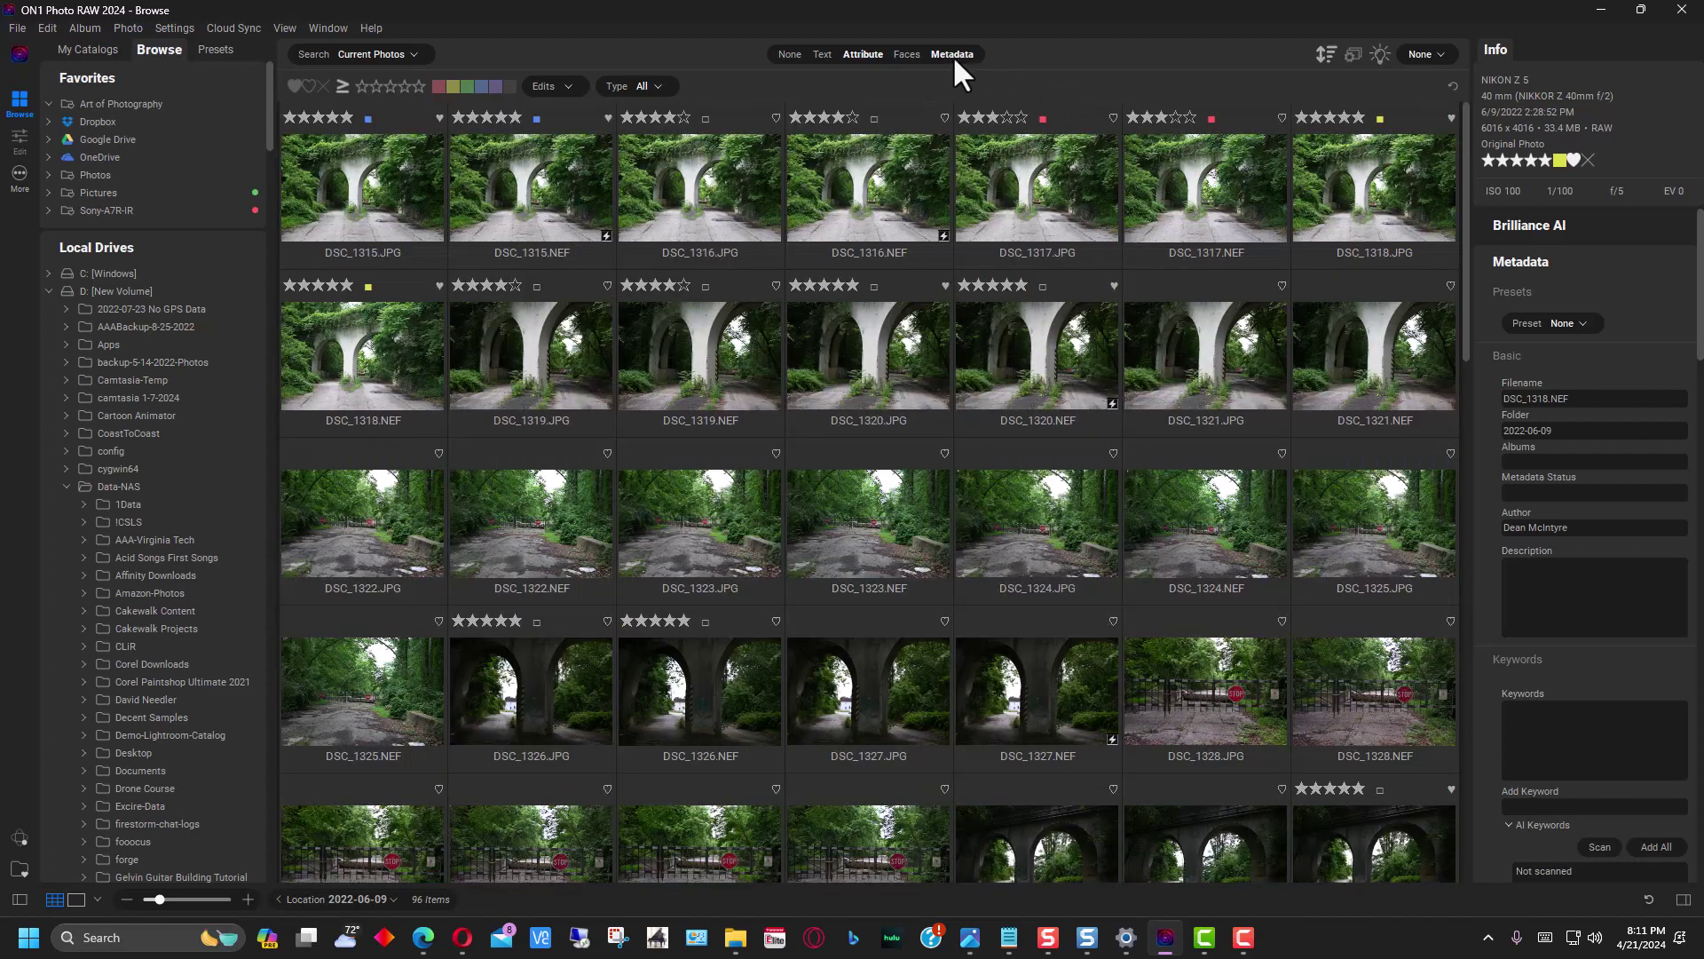
pyautogui.click(951, 54)
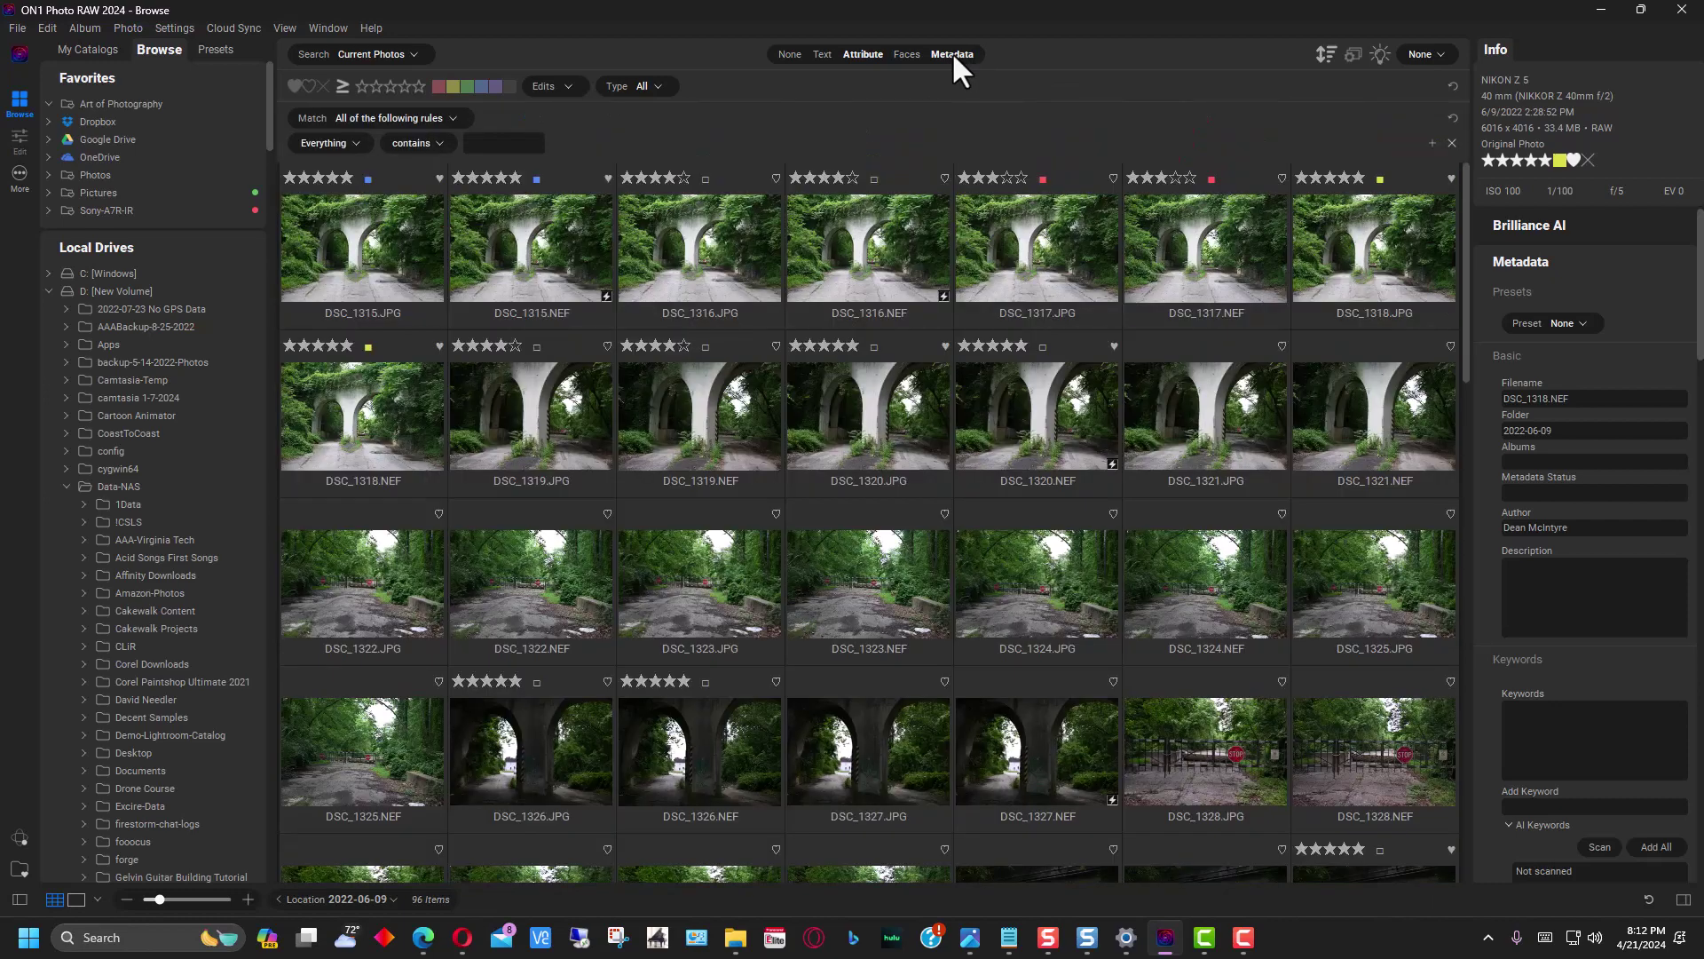
pyautogui.click(952, 54)
pyautogui.click(952, 53)
pyautogui.click(952, 53)
pyautogui.click(951, 54)
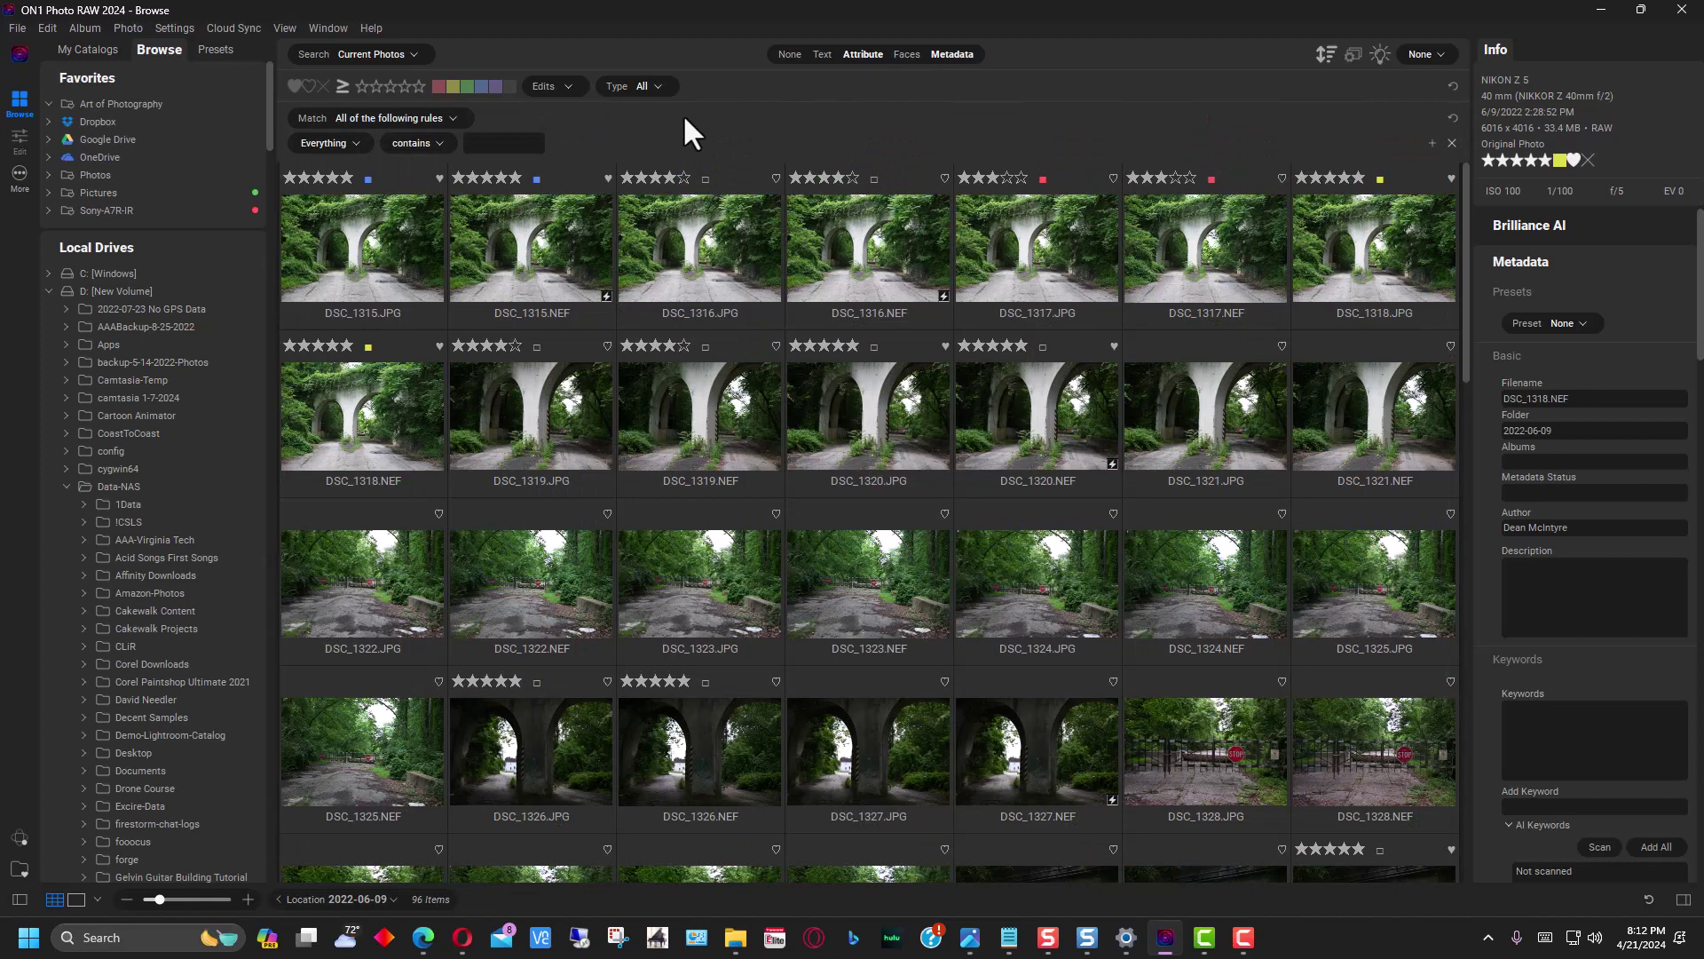
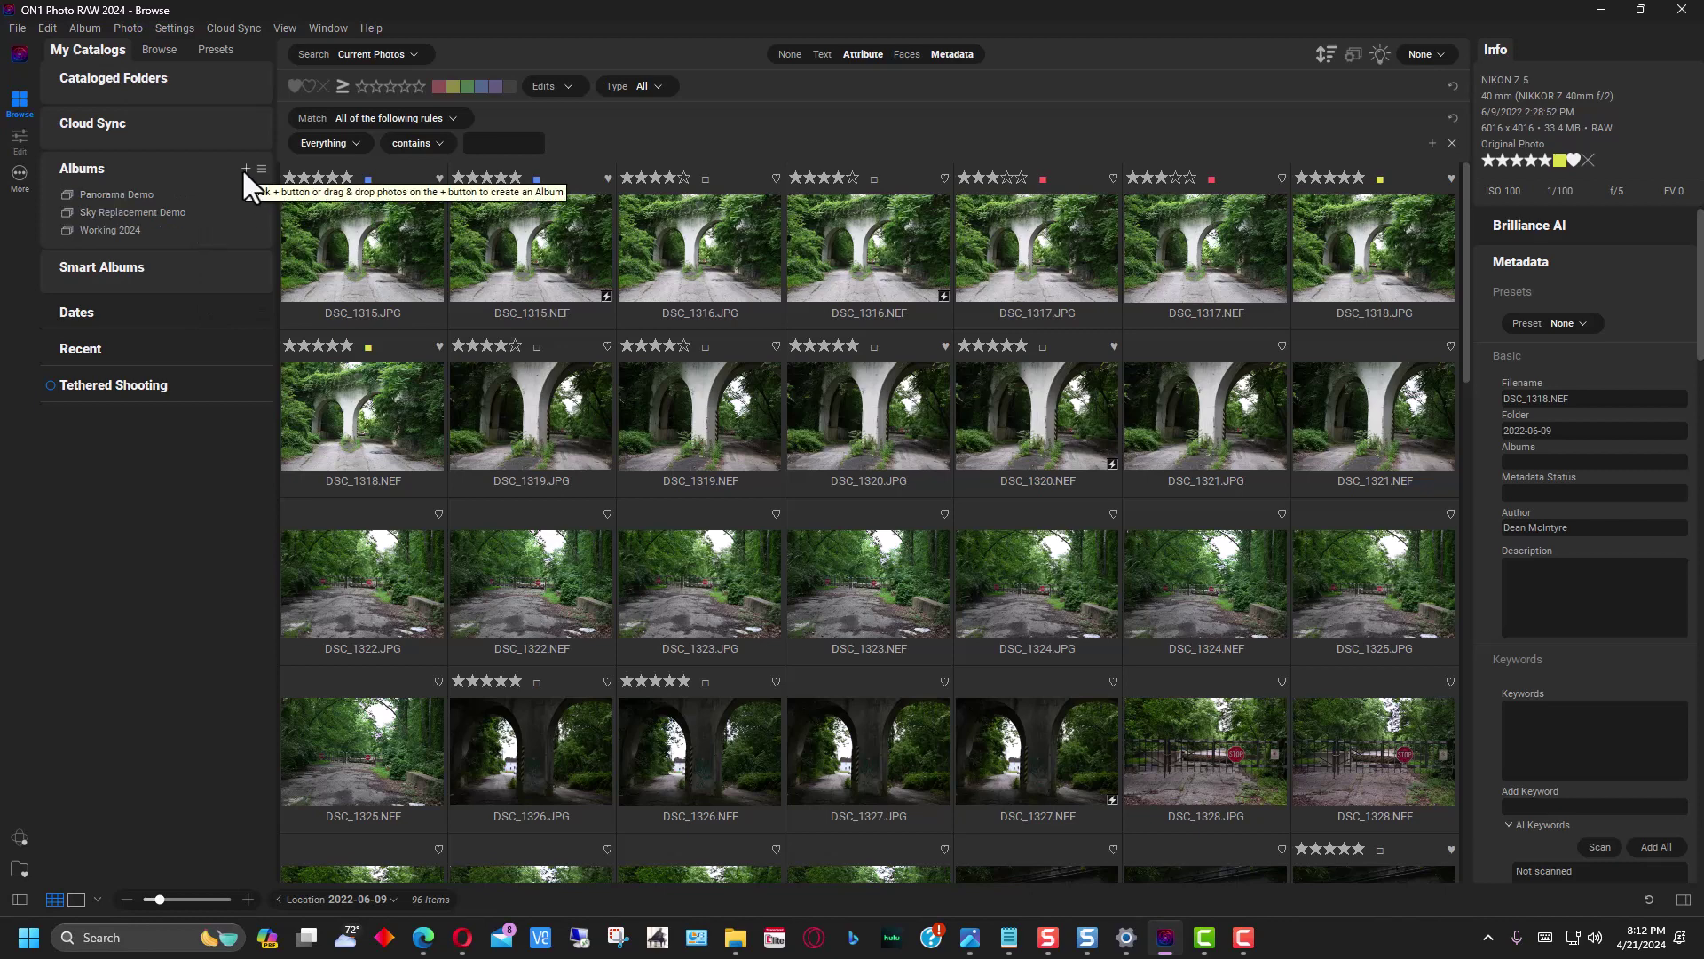
# Create a new album named Test Album without adding selected items, and open it.
pyautogui.click(244, 169)
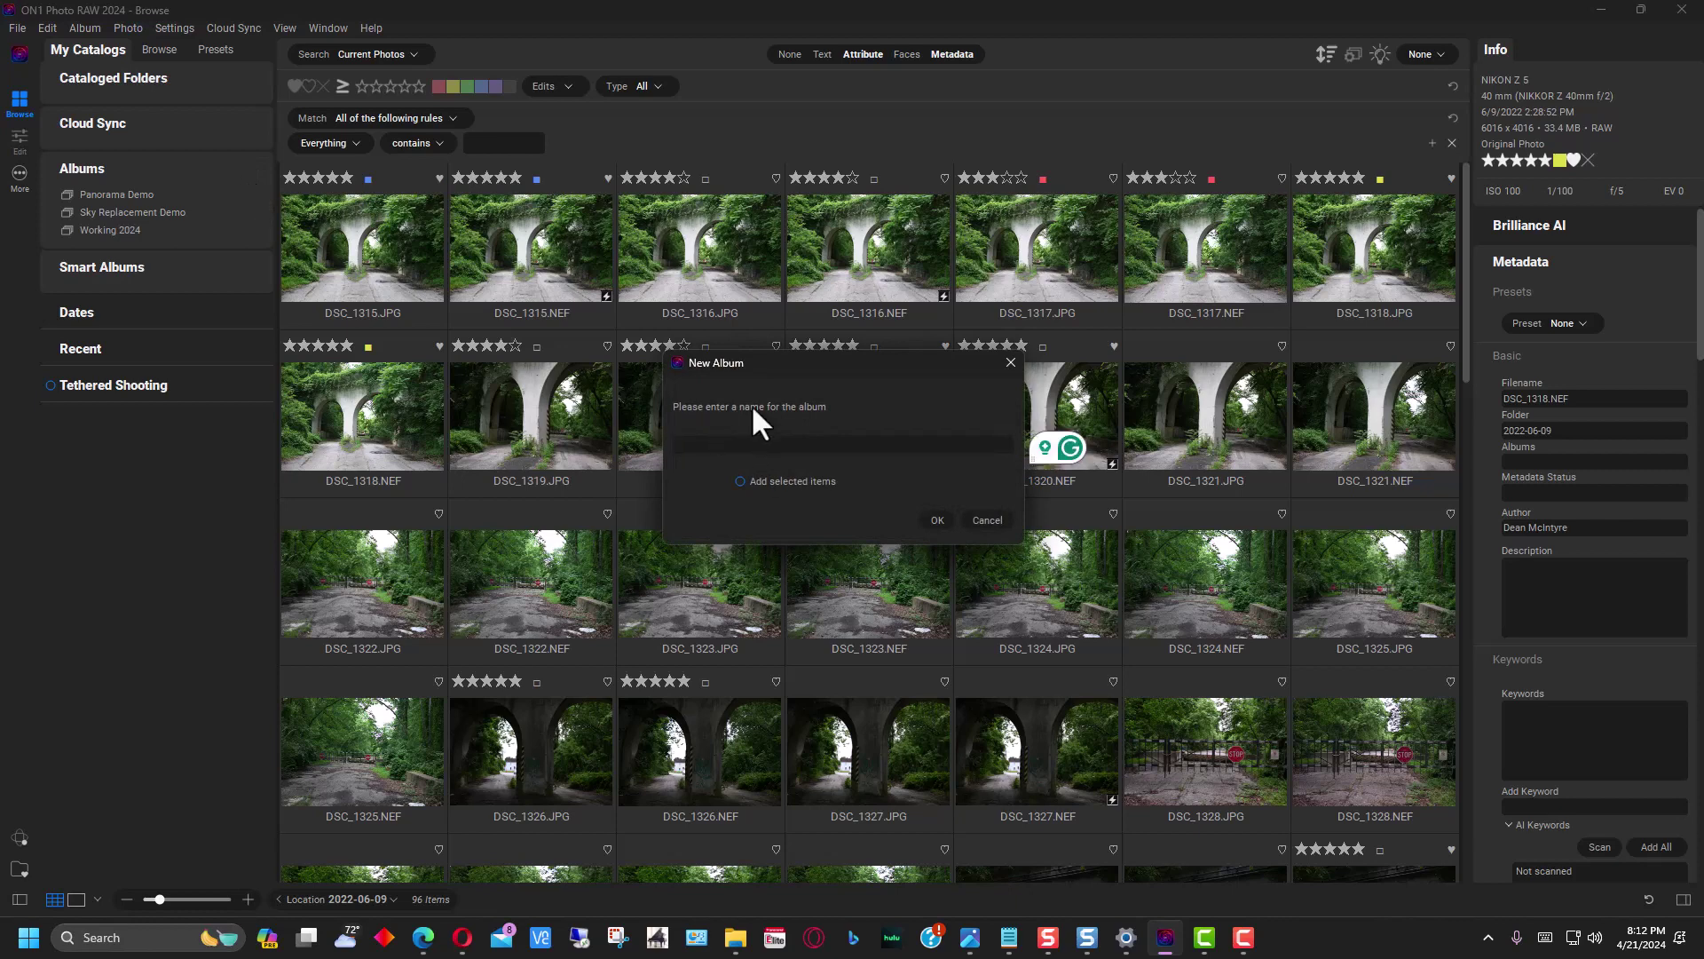
pyautogui.write('Test Albu')
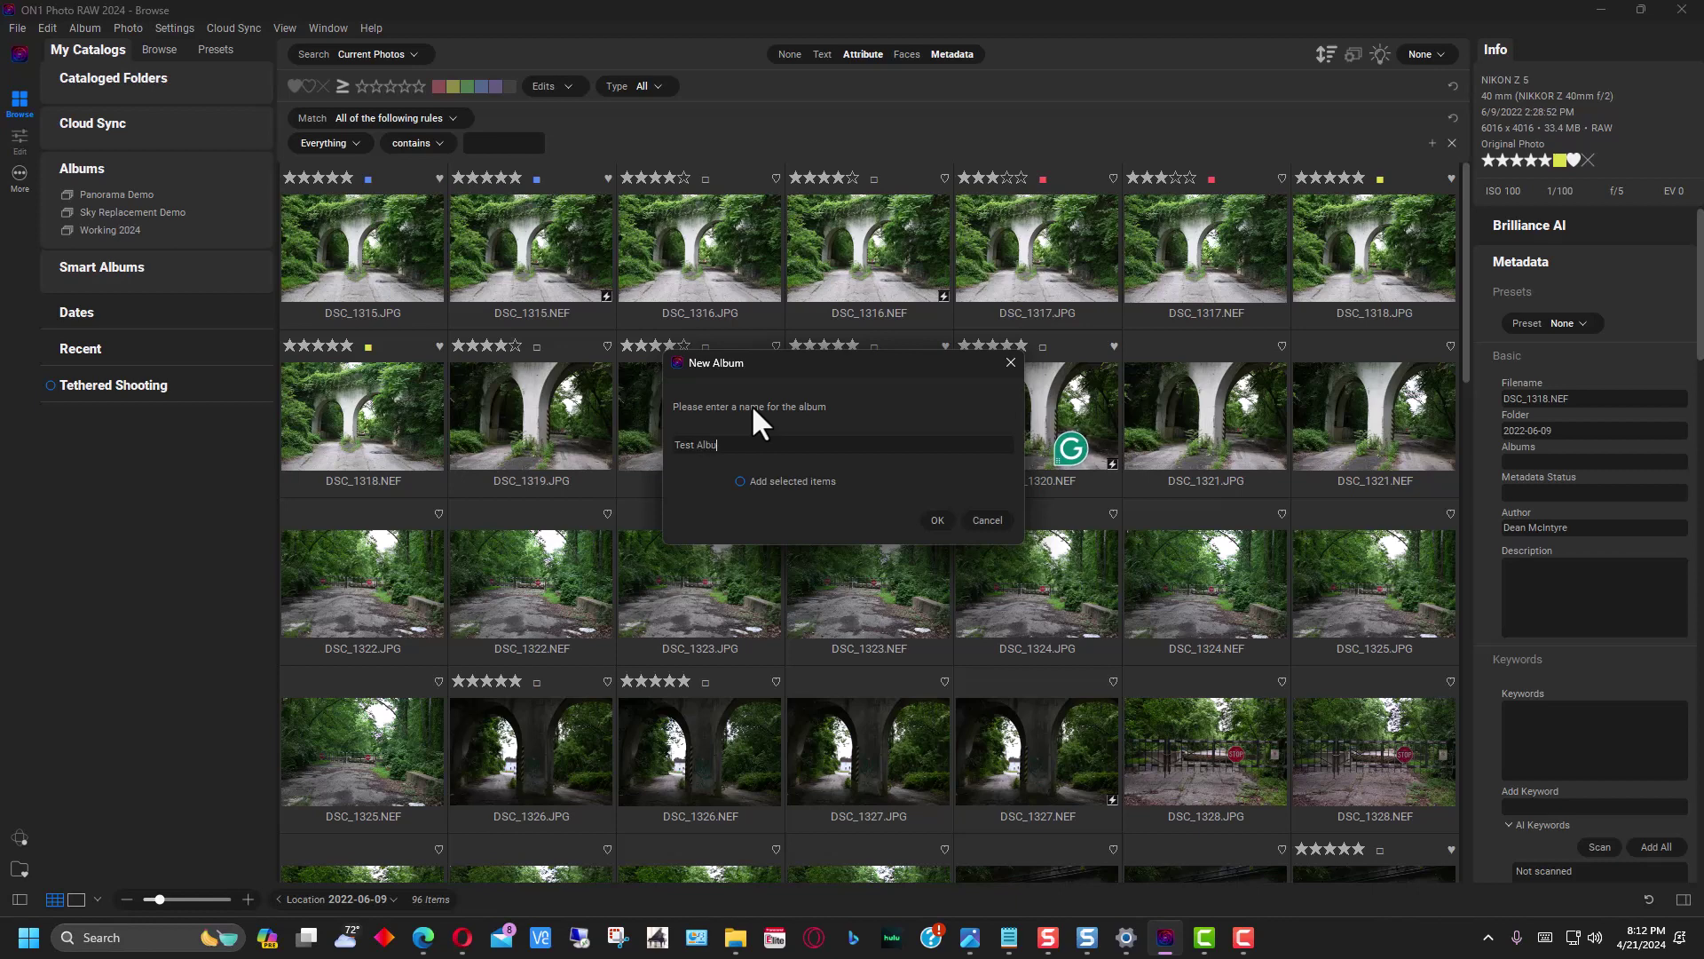
pyautogui.write('m')
pyautogui.click(936, 521)
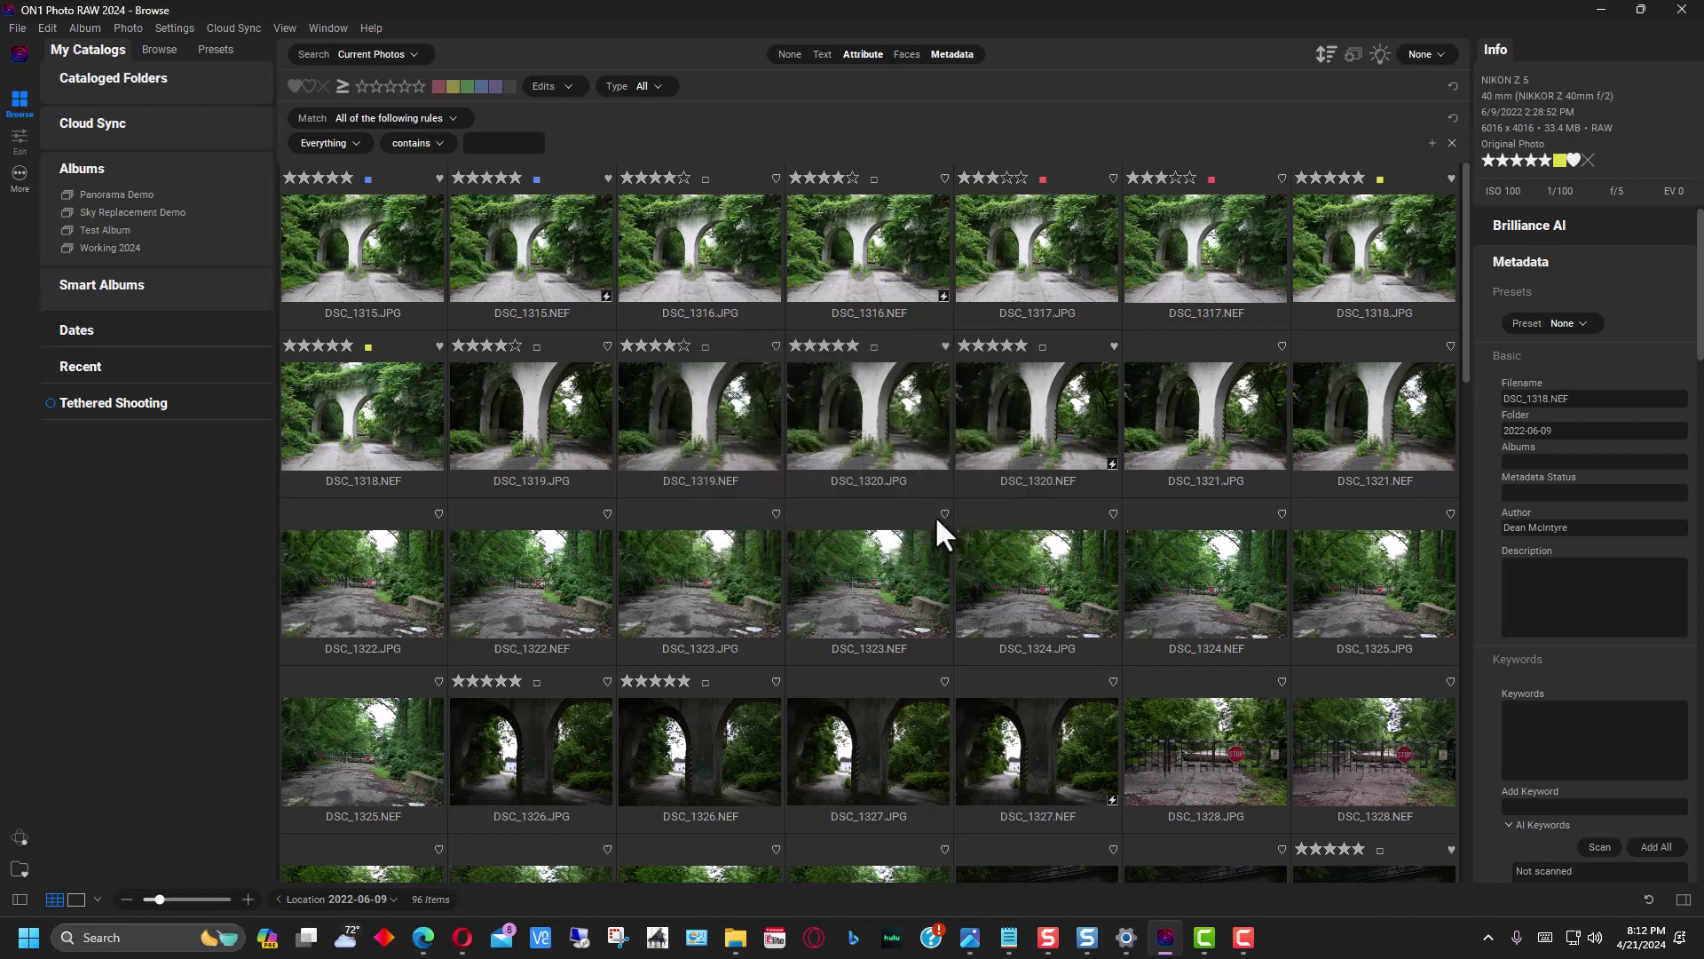
pyautogui.click(117, 231)
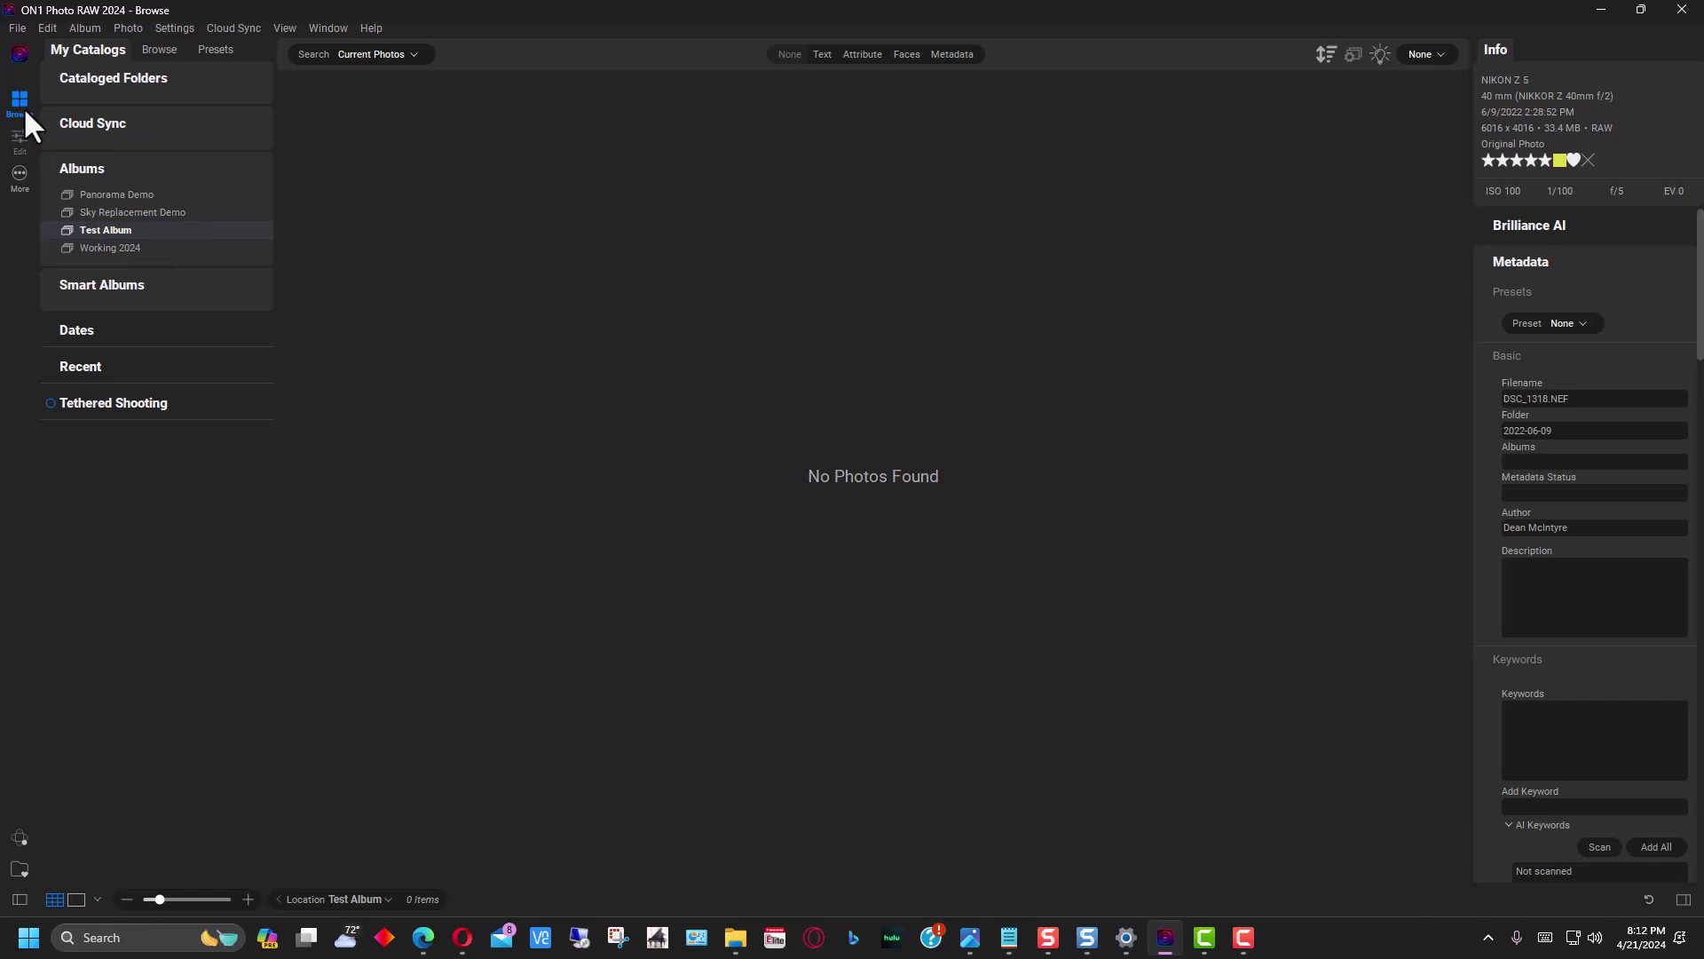
# Browse the local drives to the Nikon-Z5 2022 folders and open the folder 2022-06-09.
pyautogui.click(158, 50)
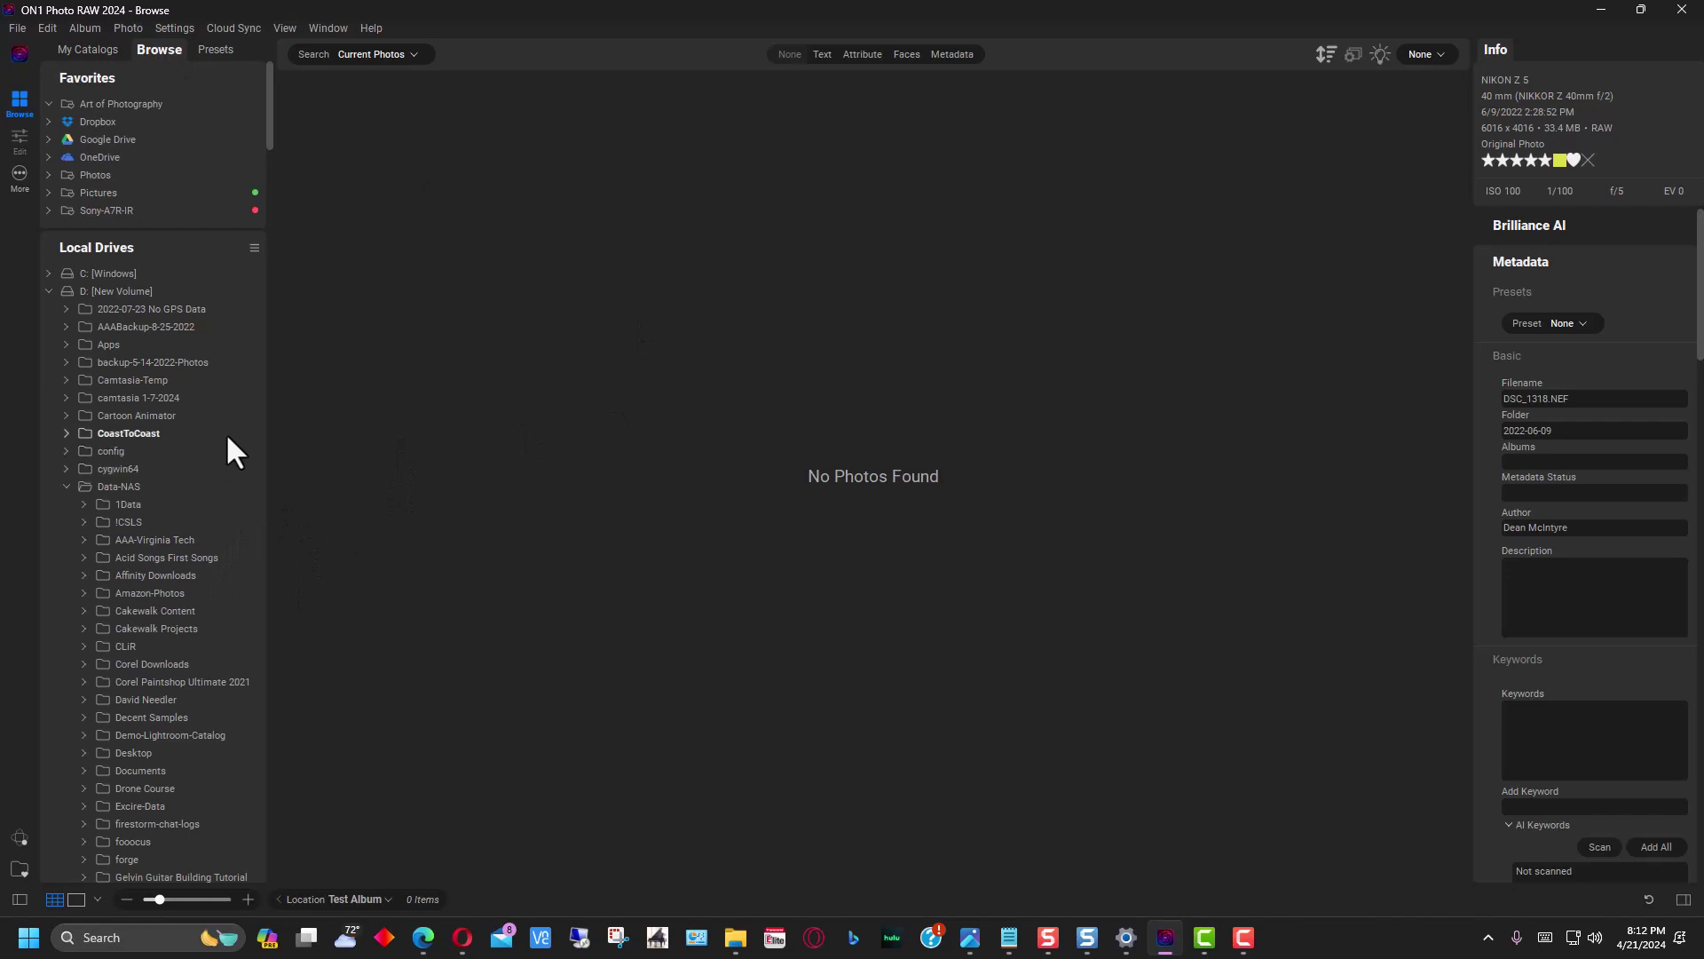
pyautogui.scroll(-4, 225, 433)
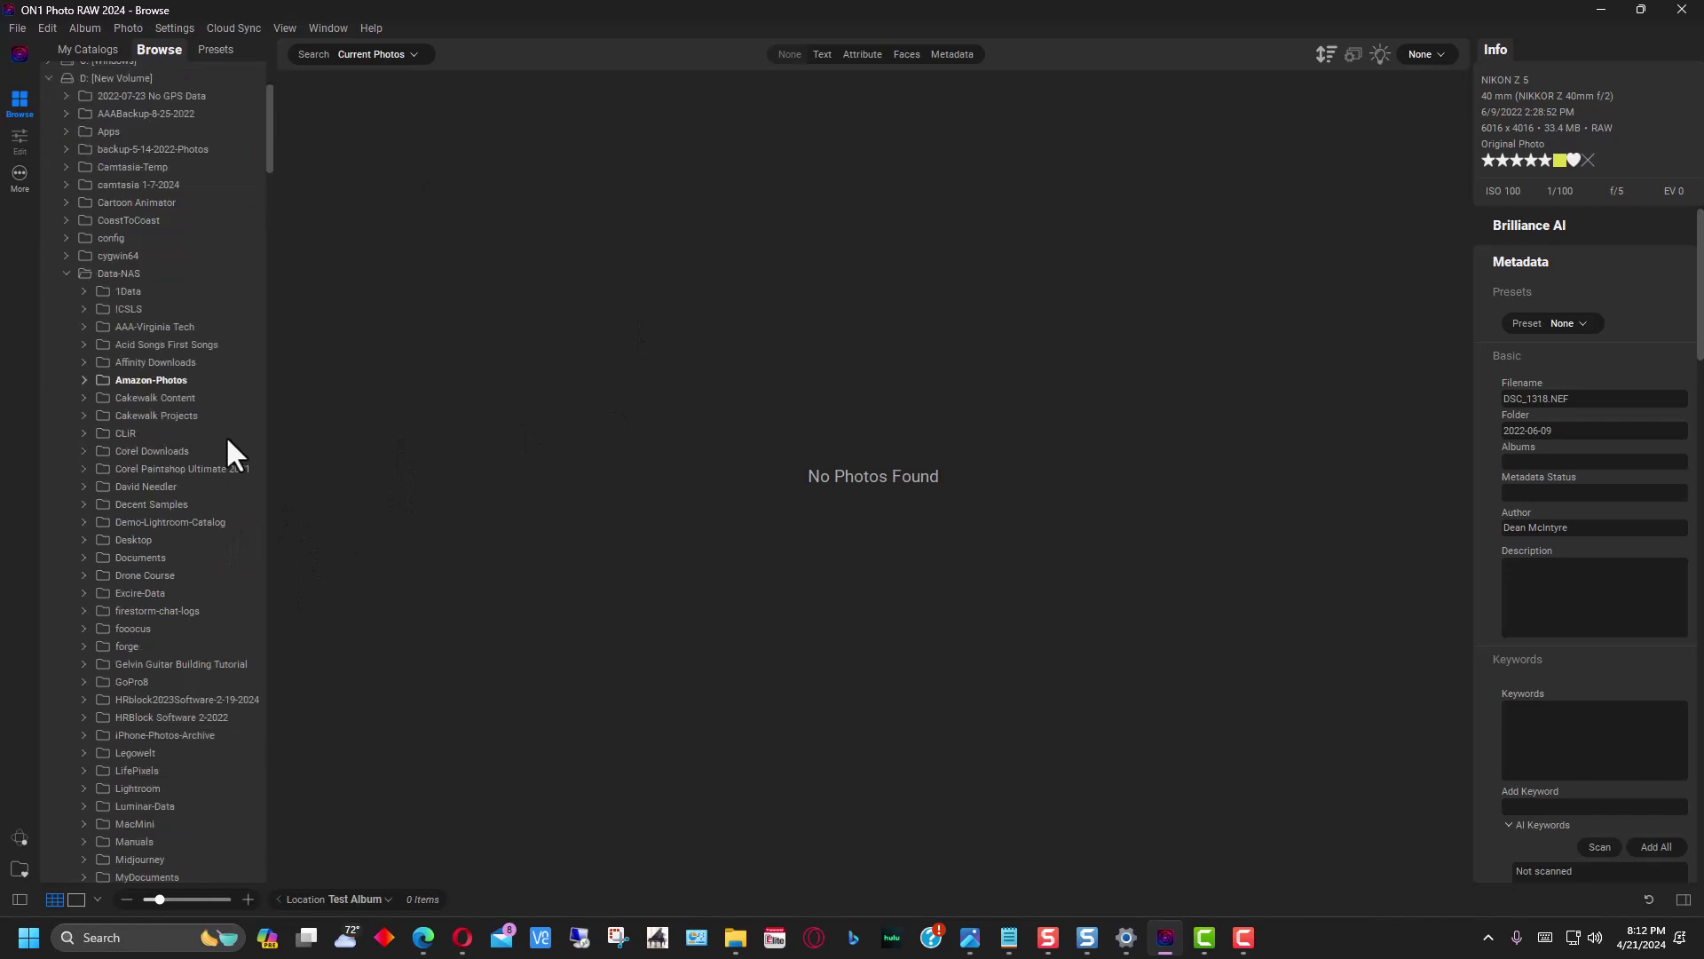
pyautogui.click(855, 54)
pyautogui.click(822, 54)
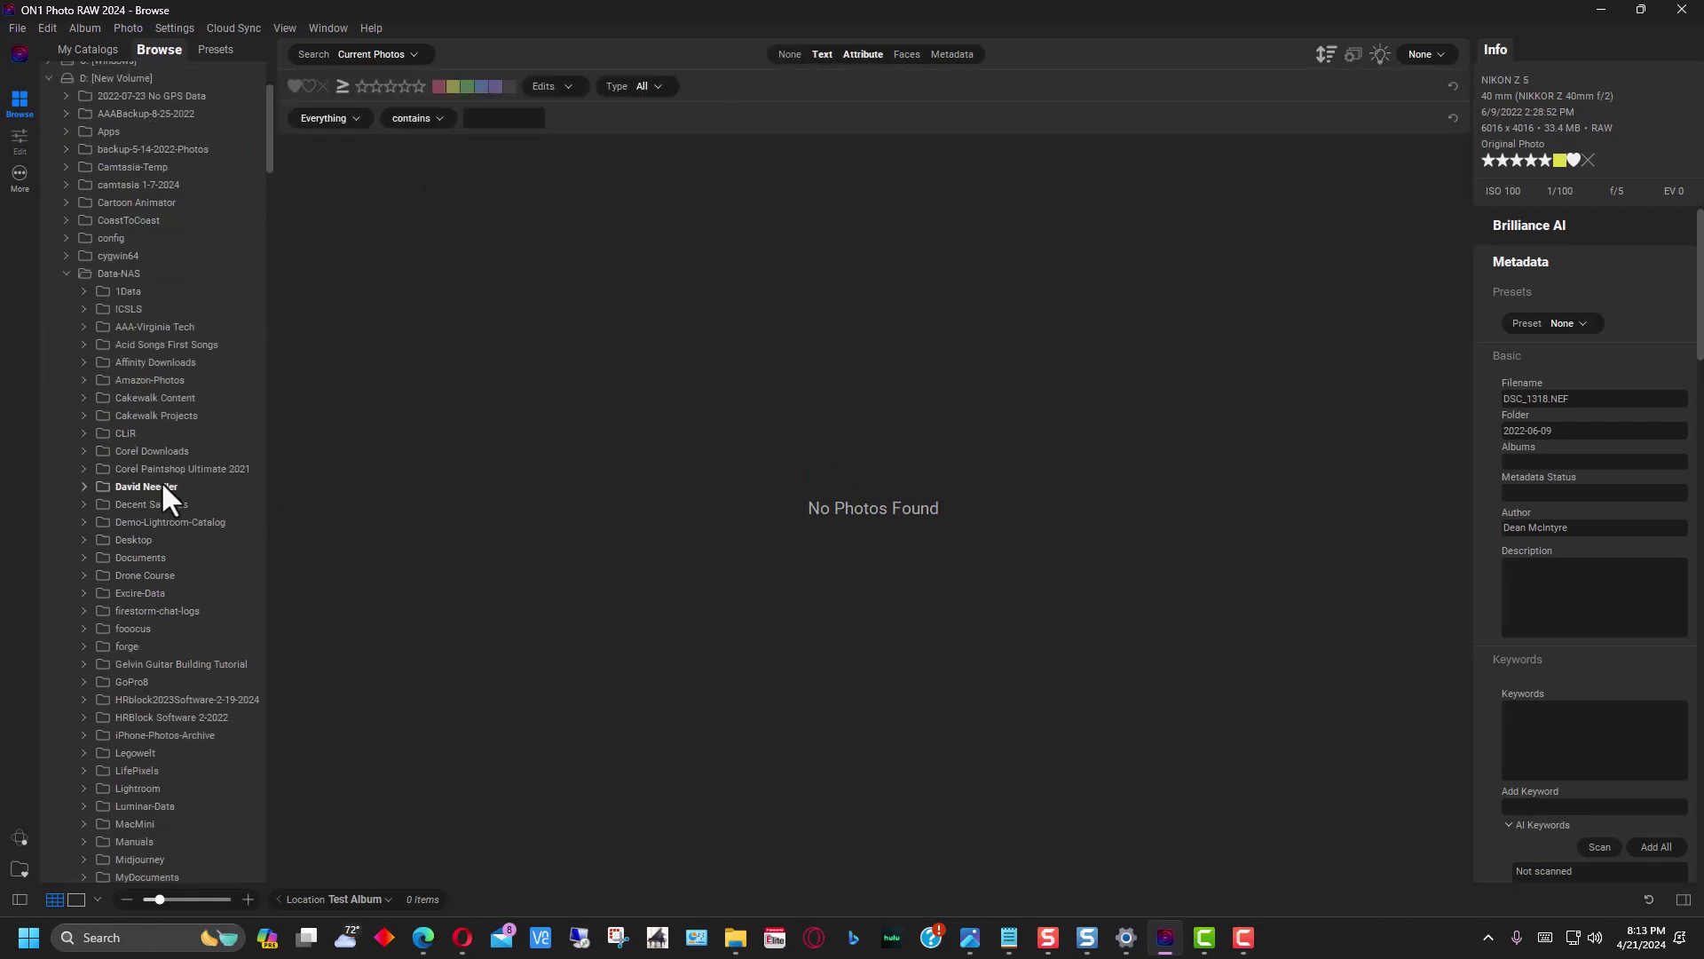
pyautogui.scroll(-20, 188, 470)
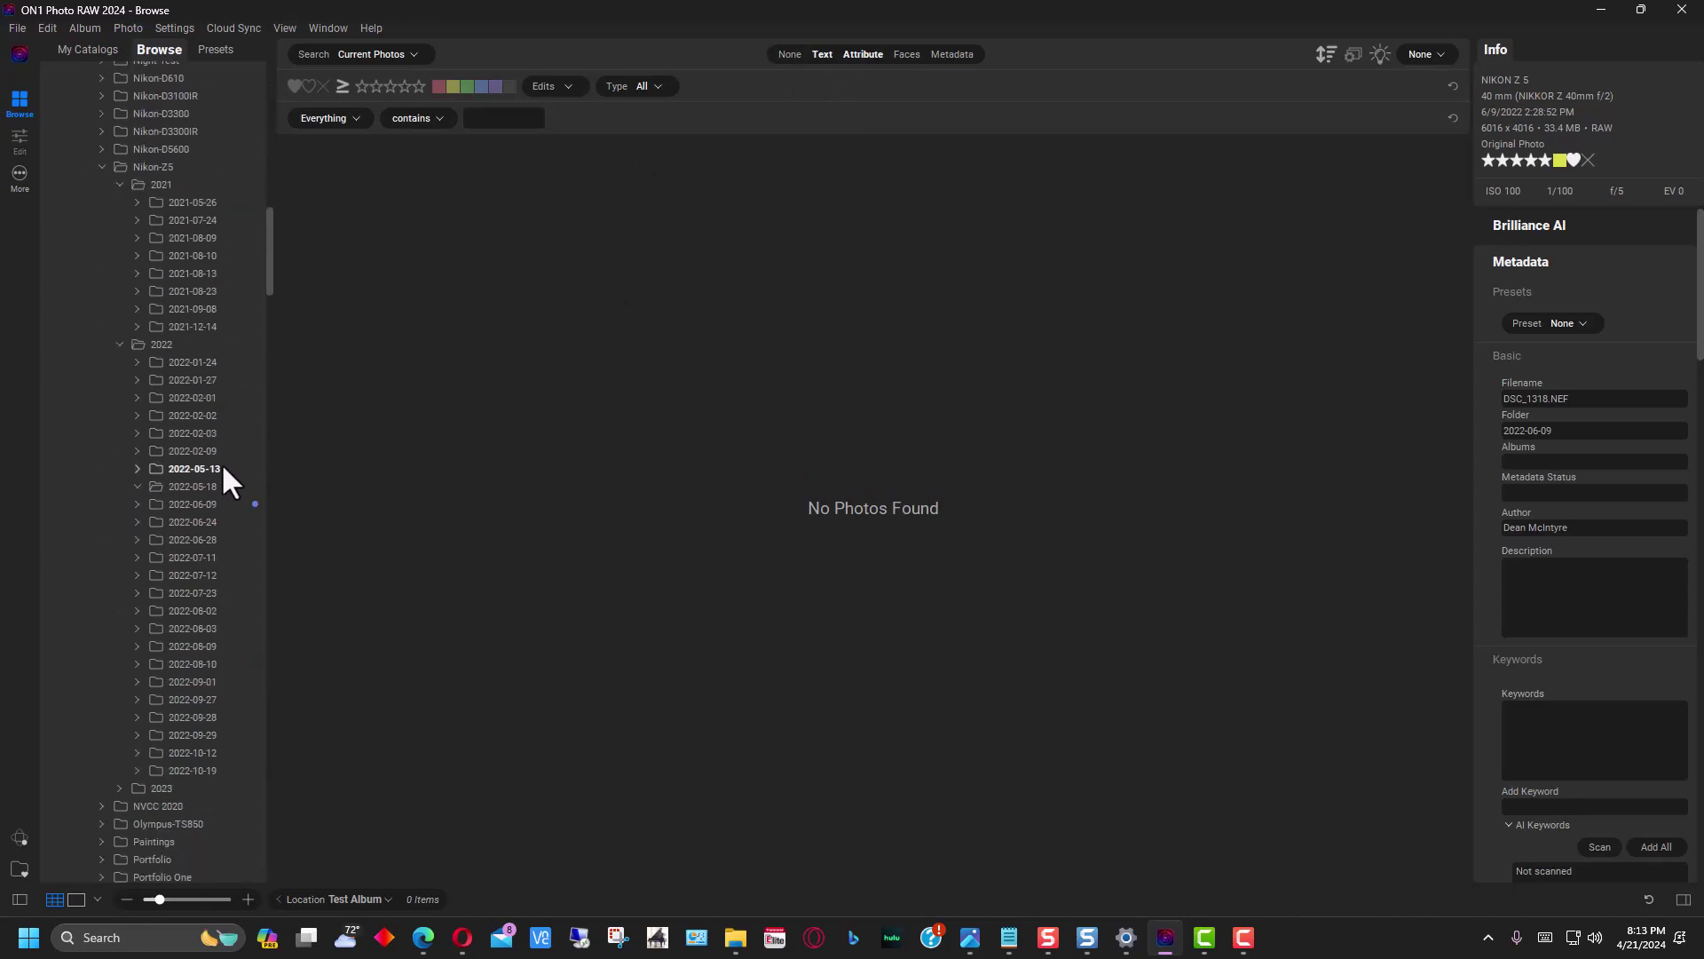
pyautogui.click(205, 504)
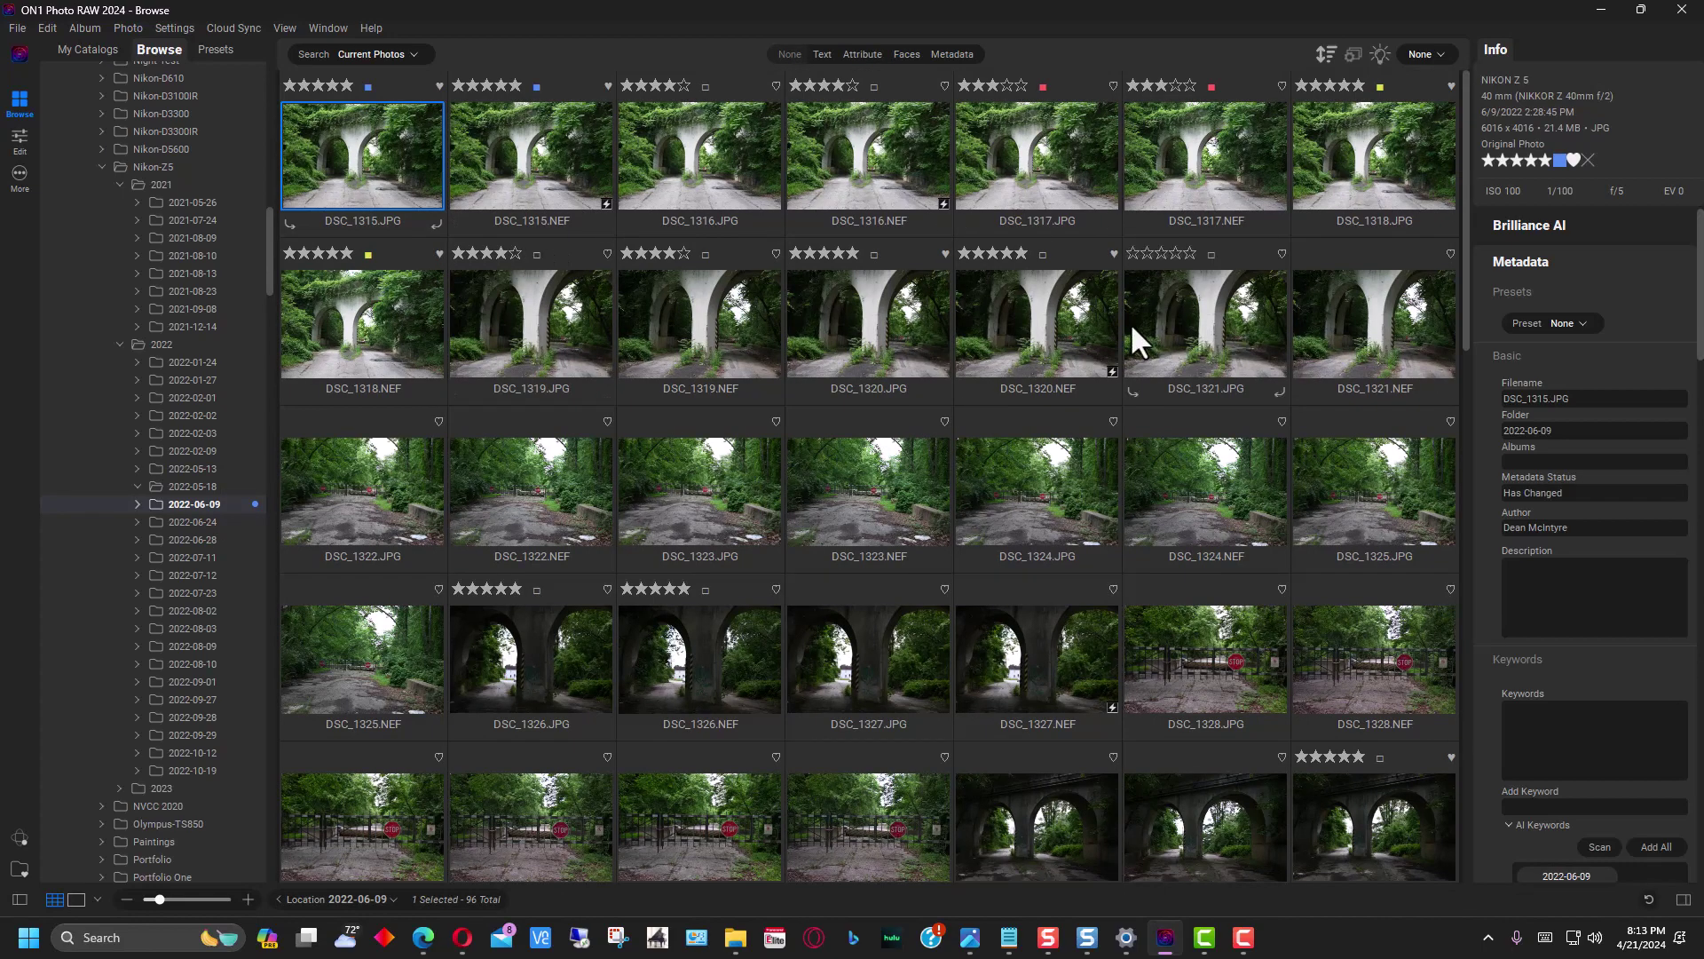
# Add the photos DSC_1315.JPG and DSC_1328.JPG to Test Album, and open that album in the catalogs.
pyautogui.rightClick(387, 120)
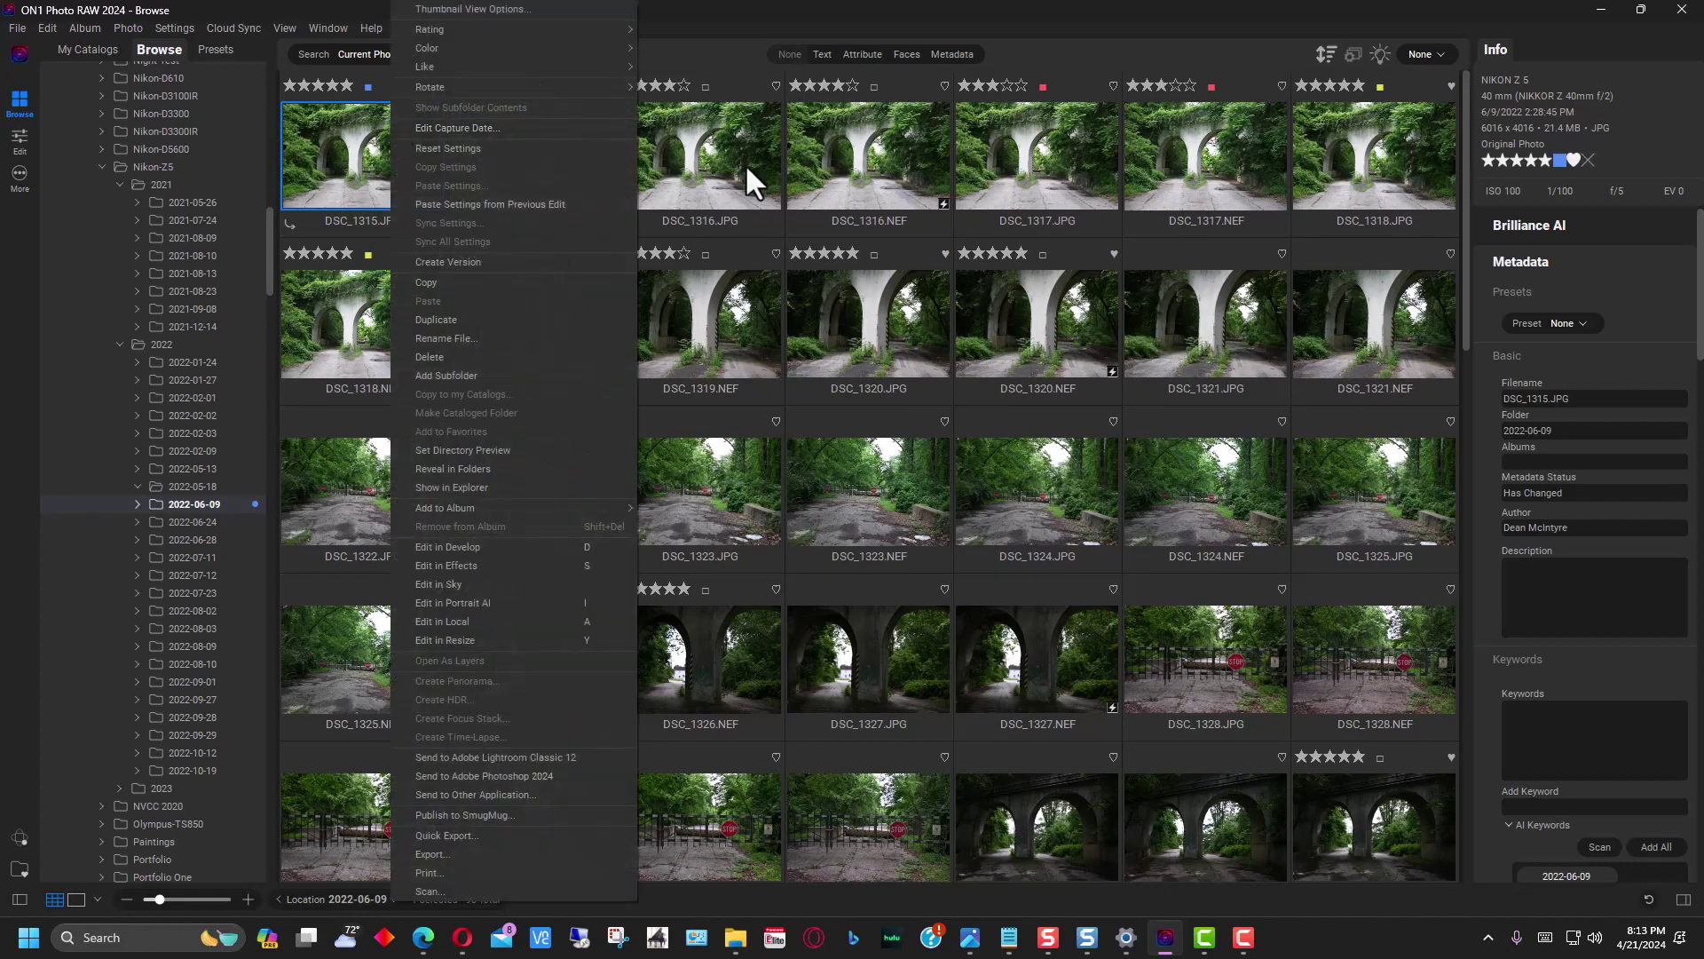
pyautogui.moveTo(506, 510)
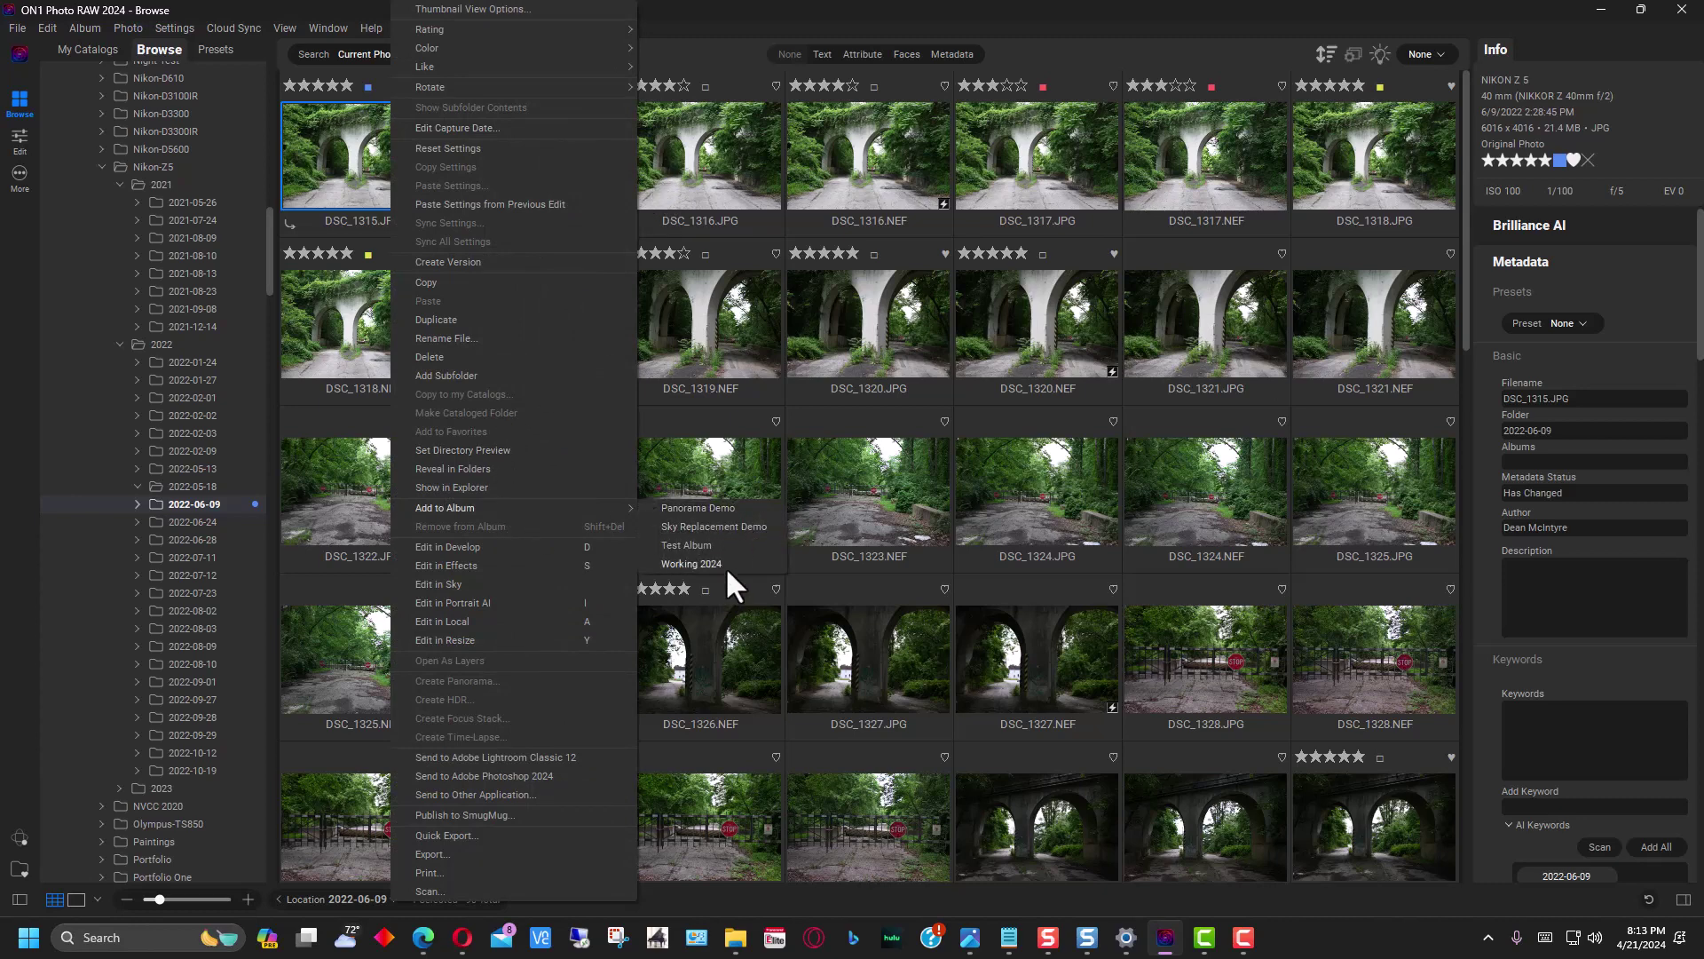
pyautogui.click(705, 545)
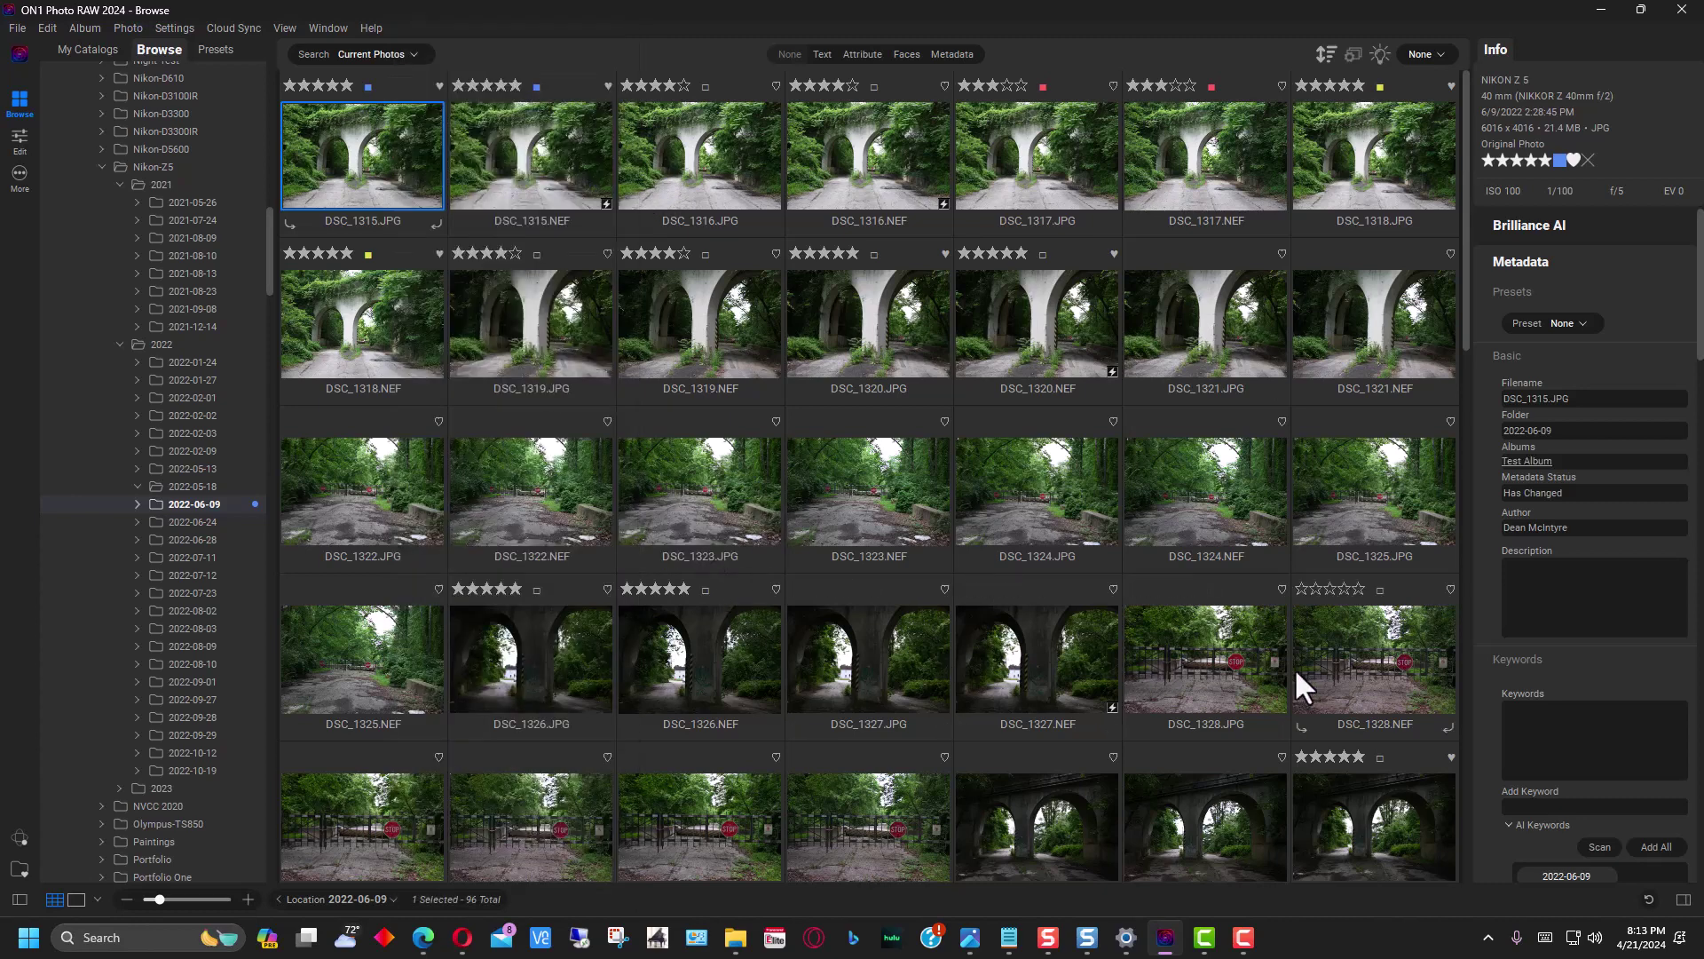
pyautogui.rightClick(1236, 679)
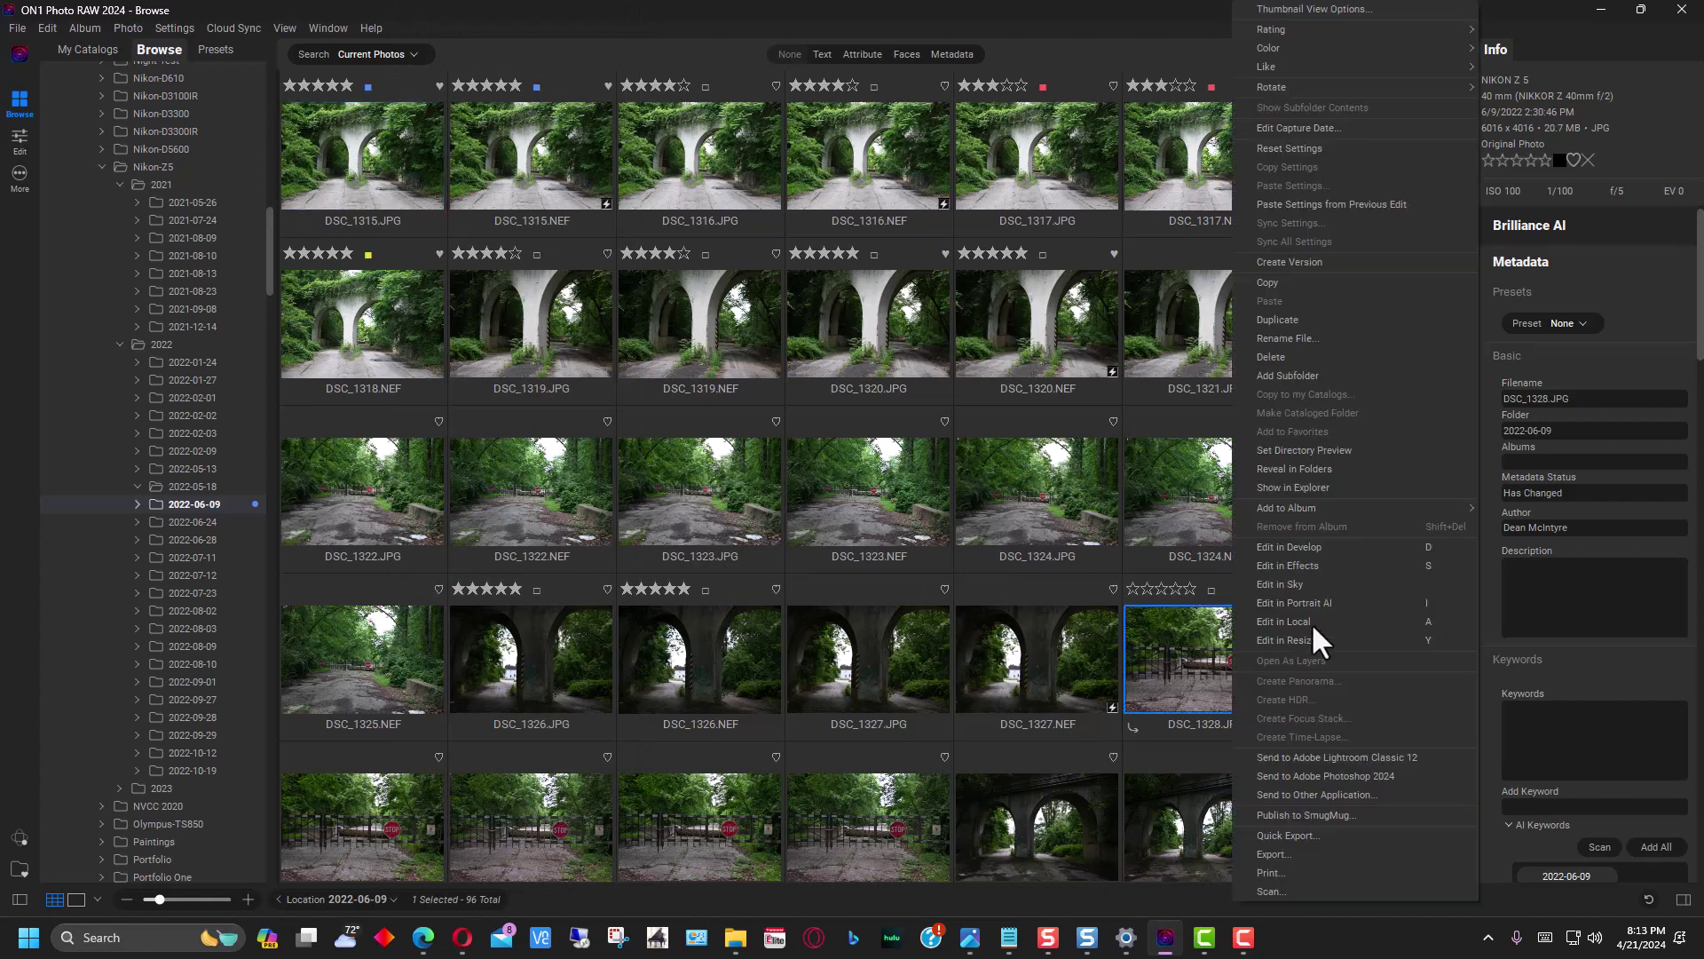
pyautogui.moveTo(1326, 506)
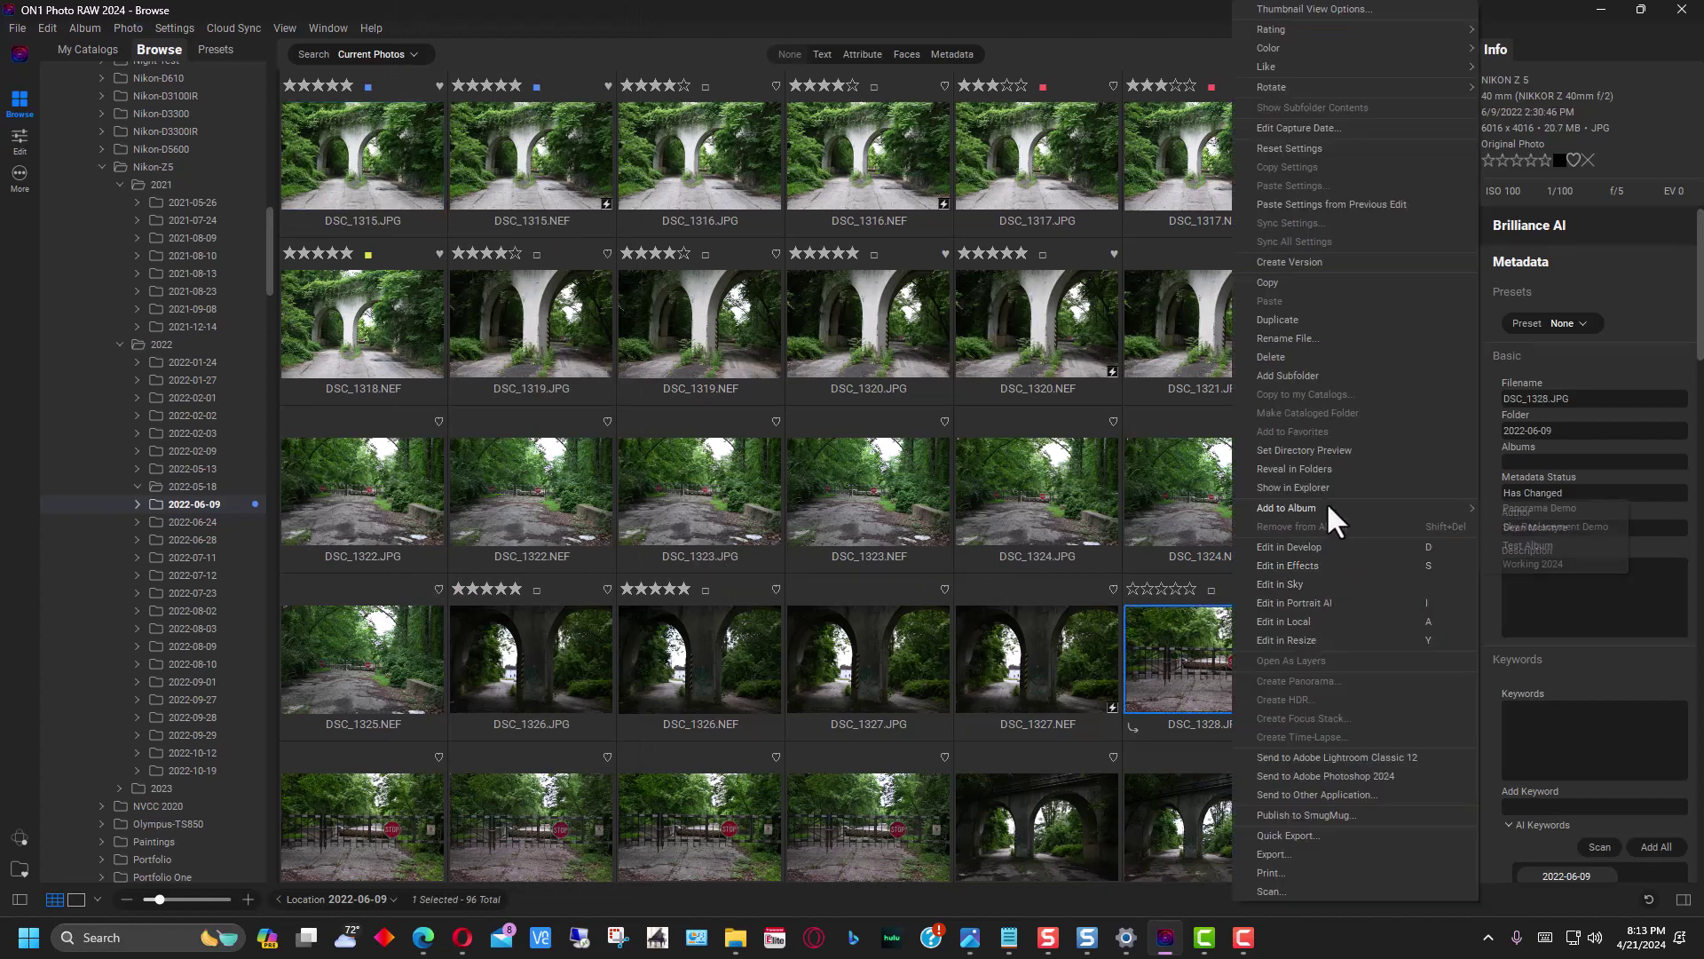
pyautogui.click(1525, 543)
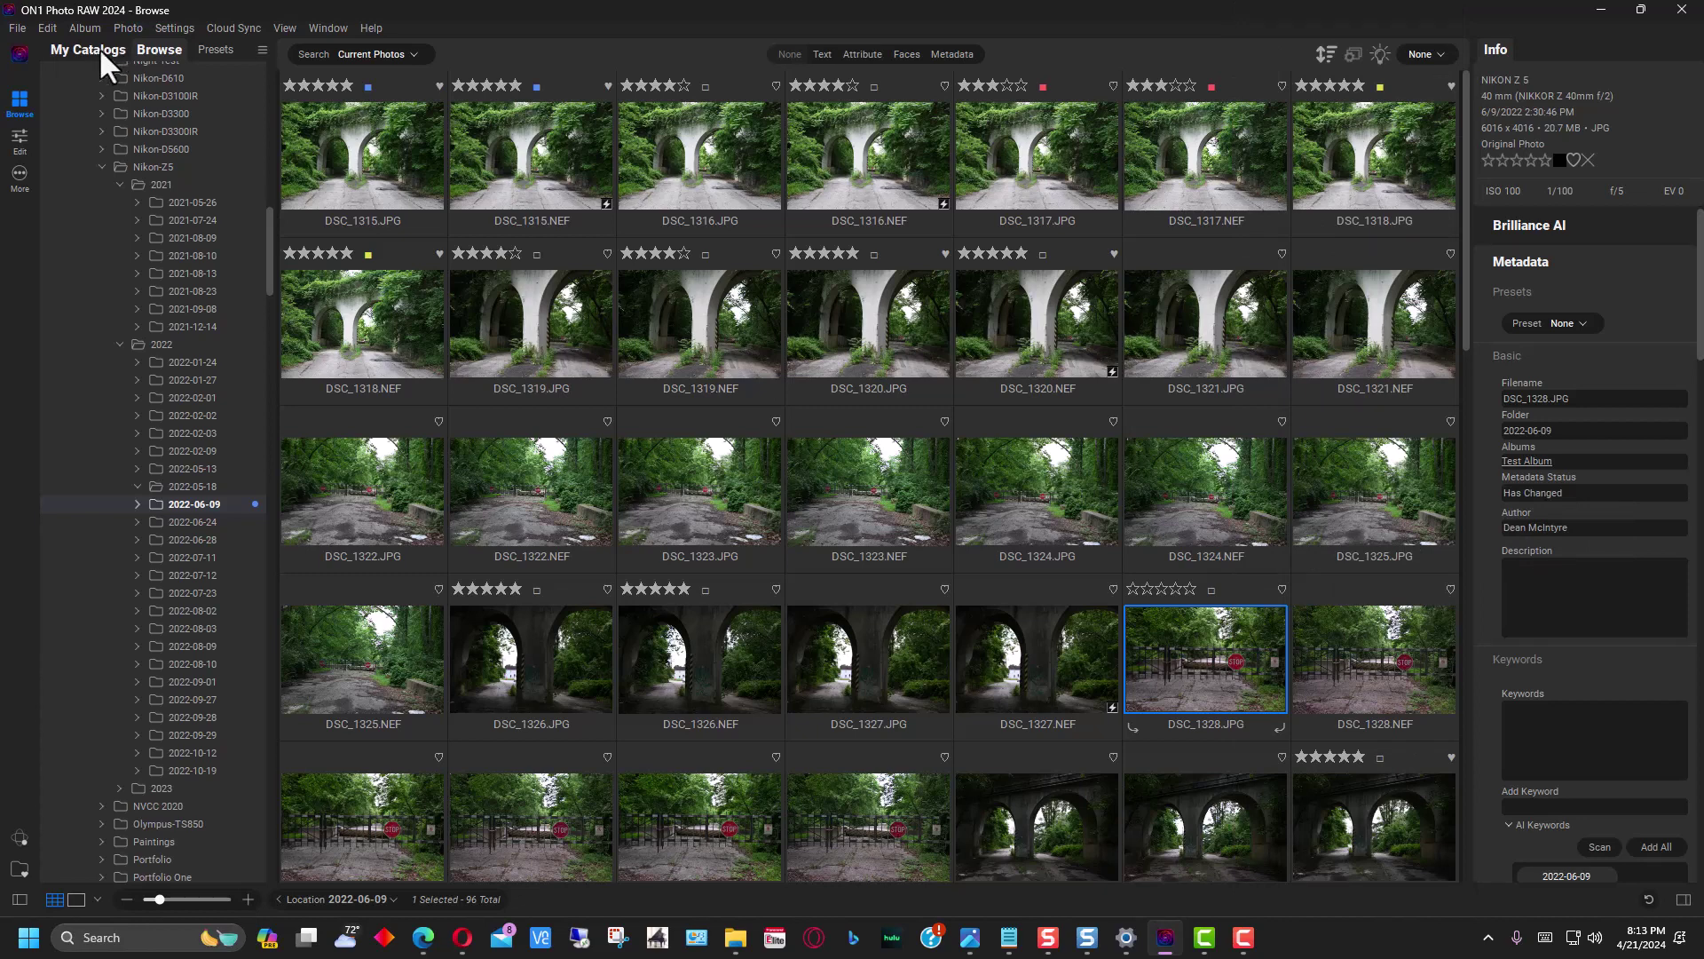
pyautogui.click(99, 46)
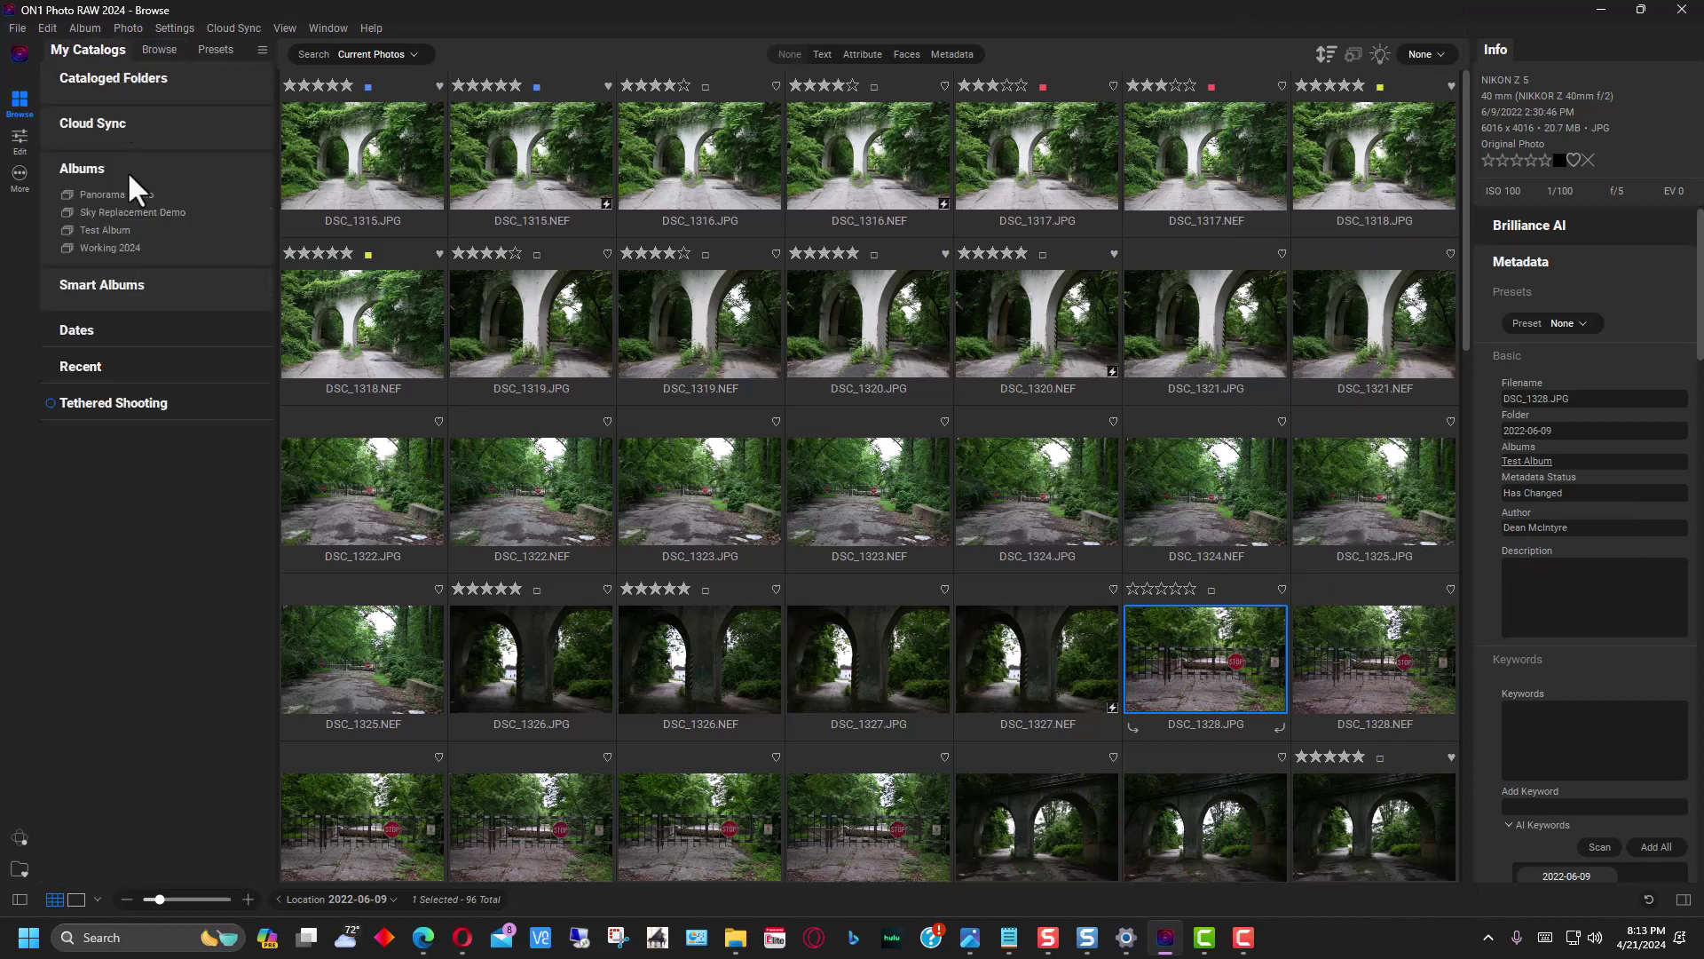
pyautogui.click(110, 229)
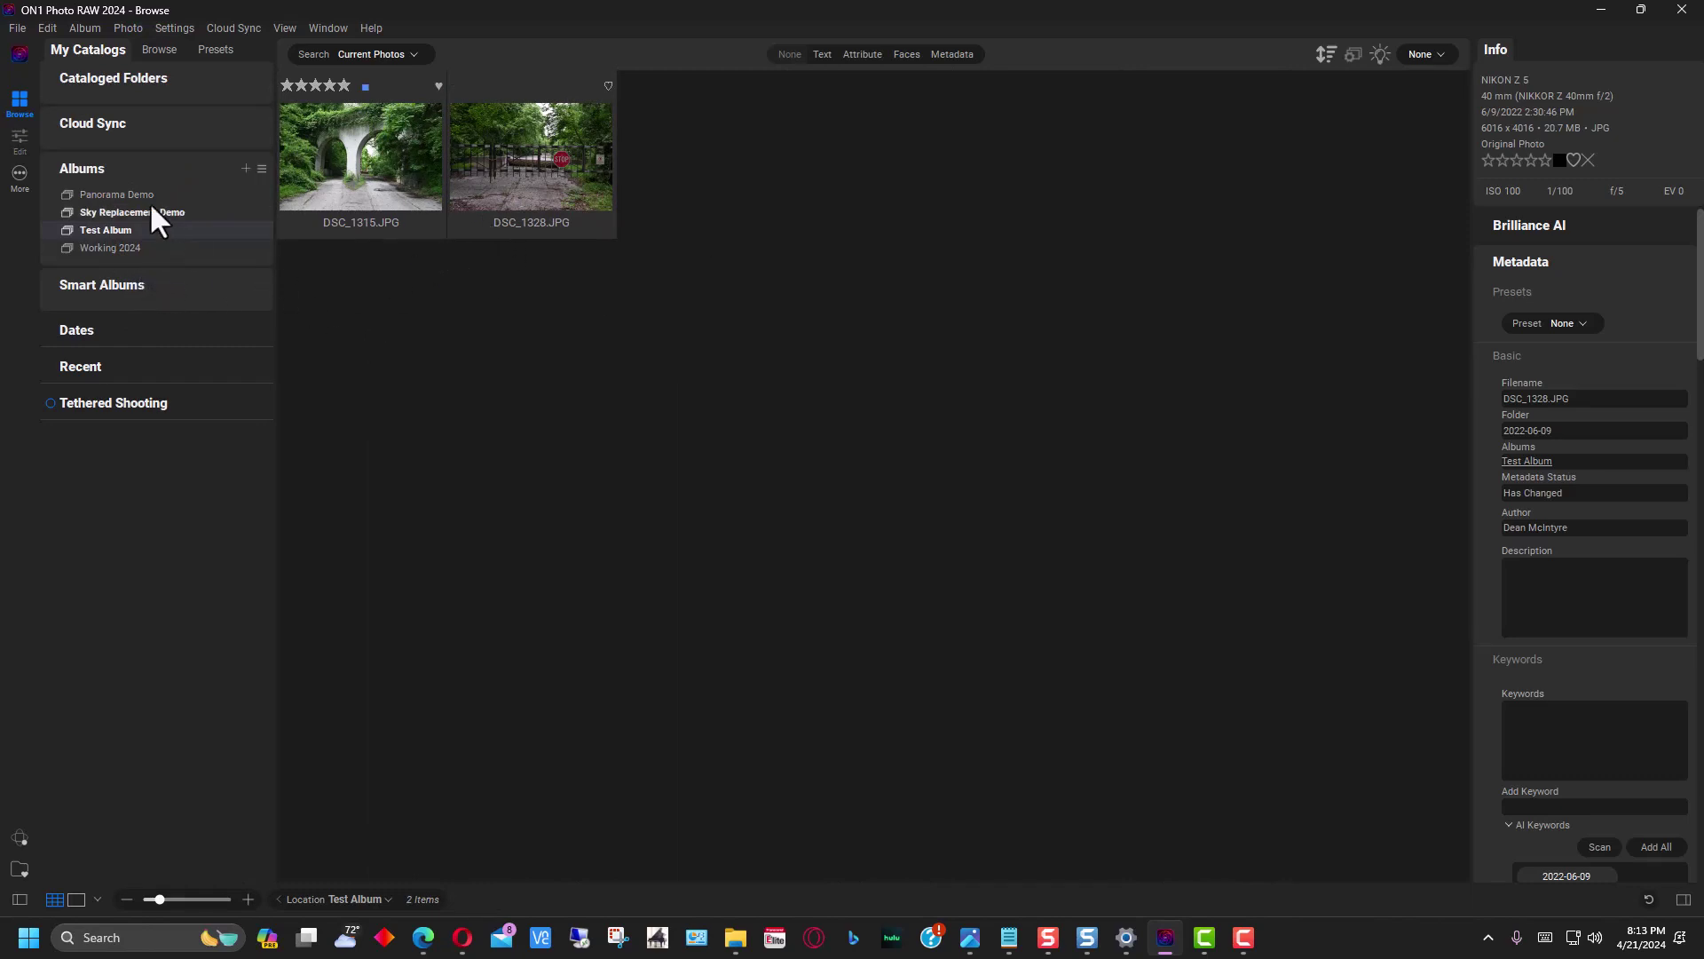
# Return to browsing the local drives and reopen the 2022-06-09 folder under Nikon-Z5 2022.
pyautogui.click(153, 52)
pyautogui.scroll(-15, 180, 481)
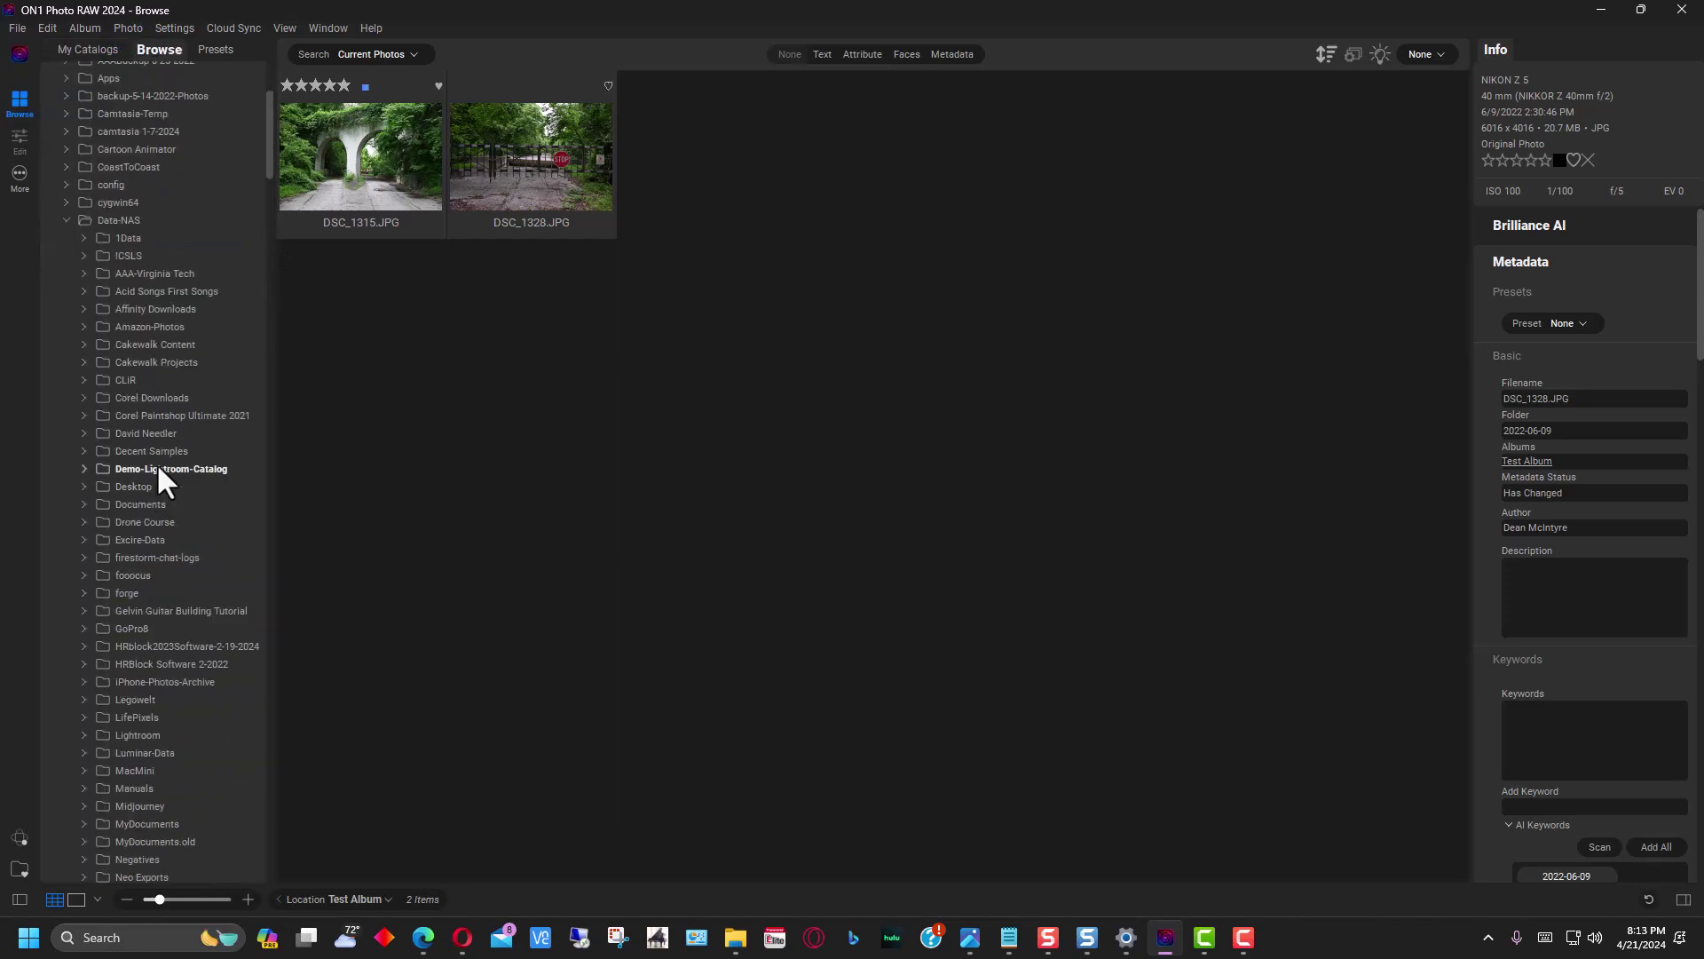
pyautogui.scroll(-3, 161, 433)
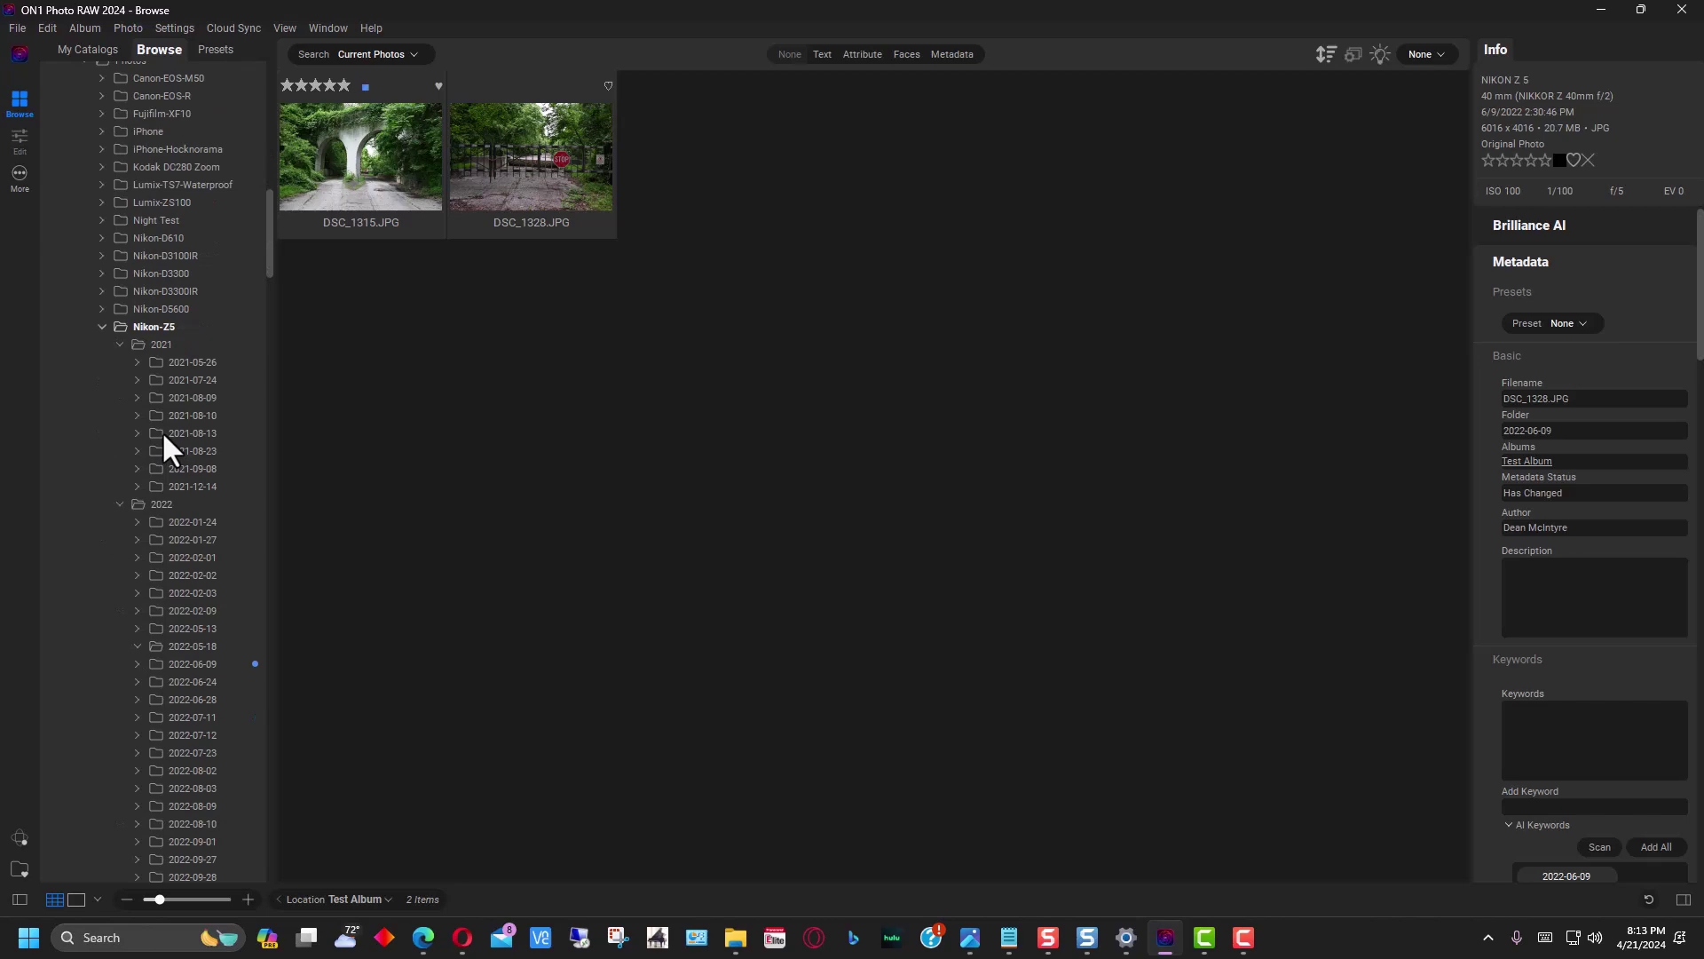
pyautogui.click(225, 661)
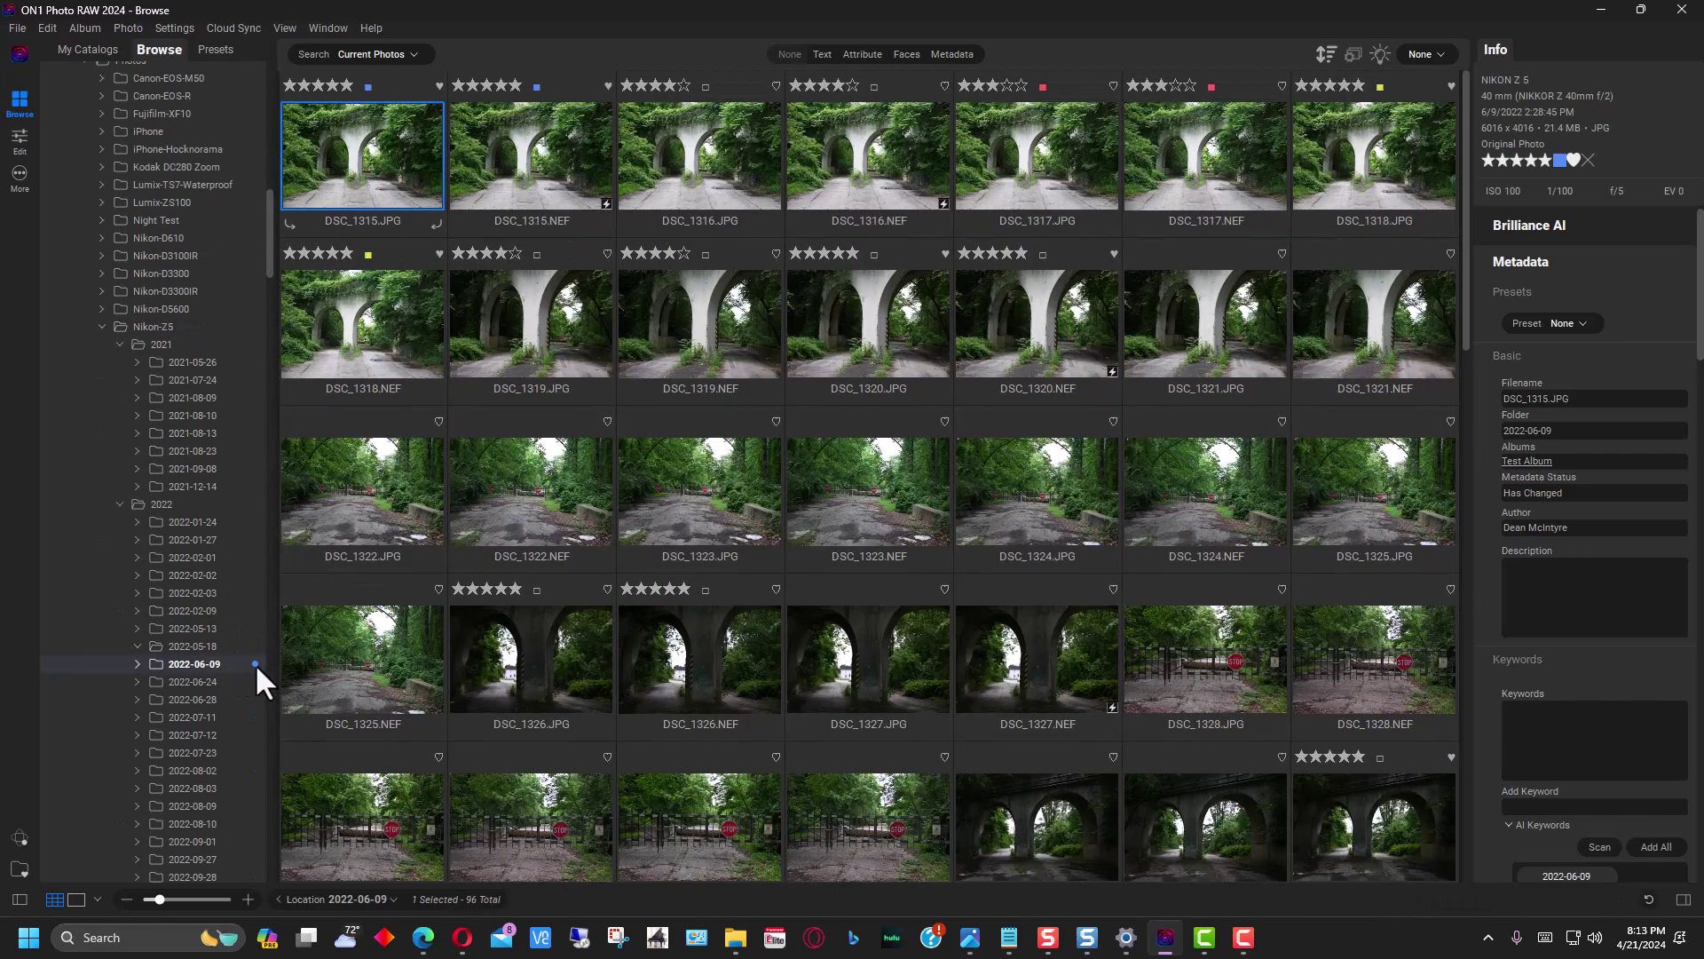
# Set the color label of the 2022-06-09 folder to green.
pyautogui.rightClick(254, 662)
pyautogui.moveTo(296, 673)
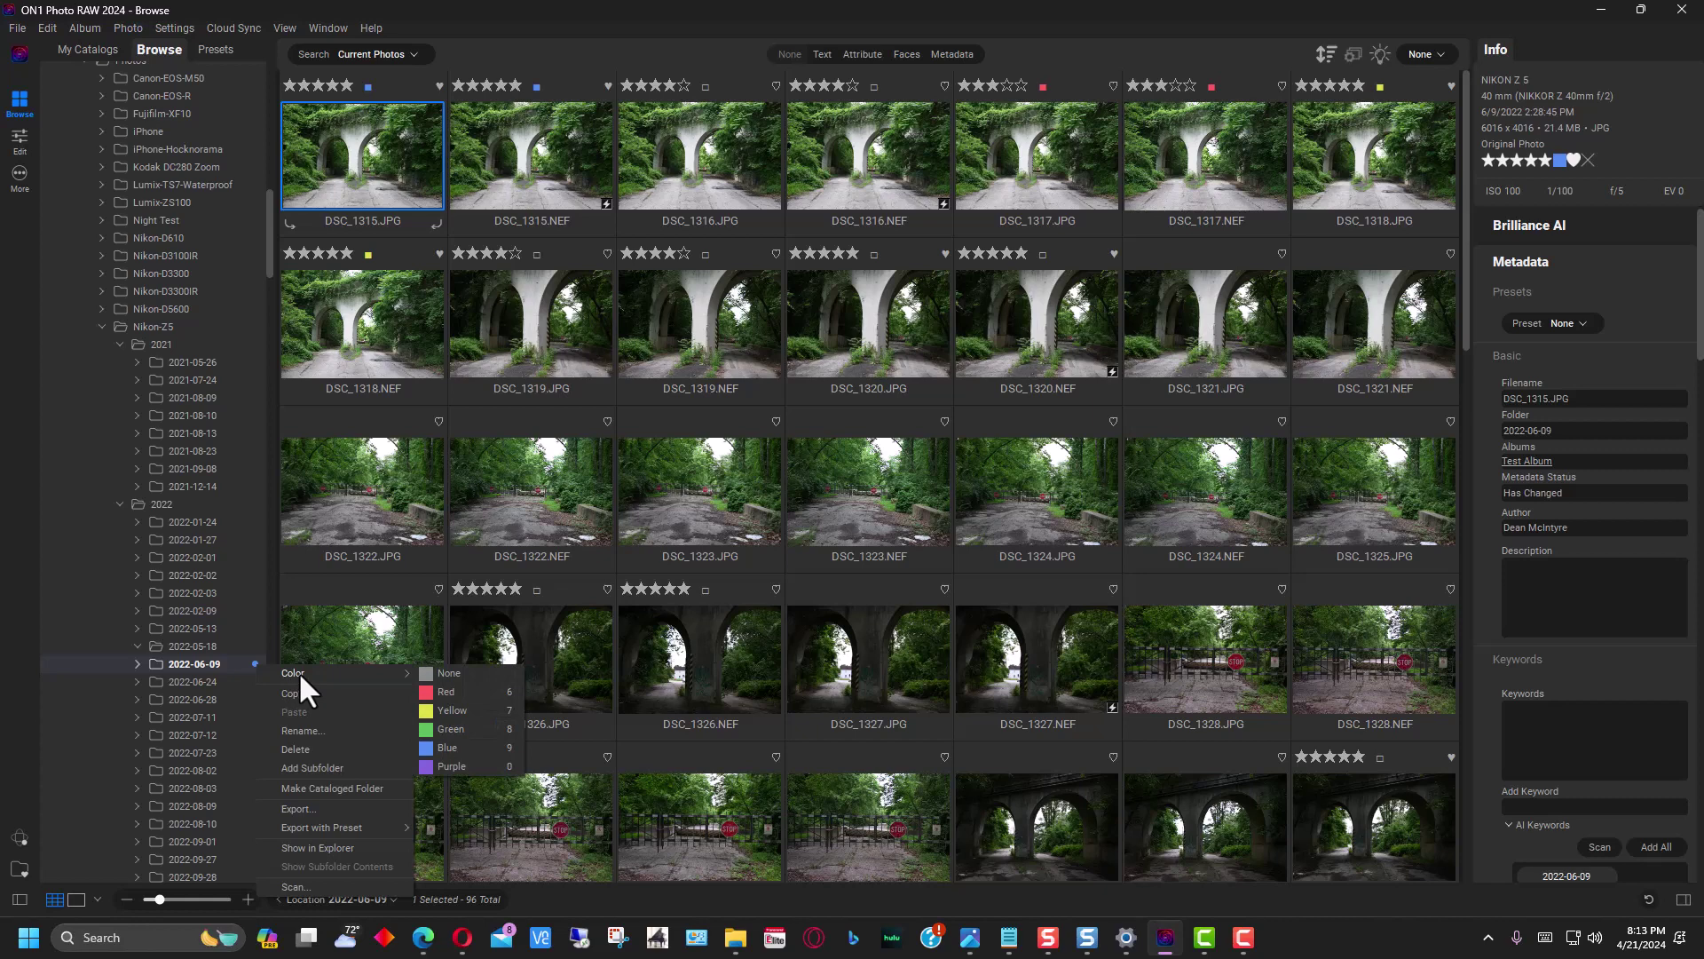
pyautogui.click(461, 732)
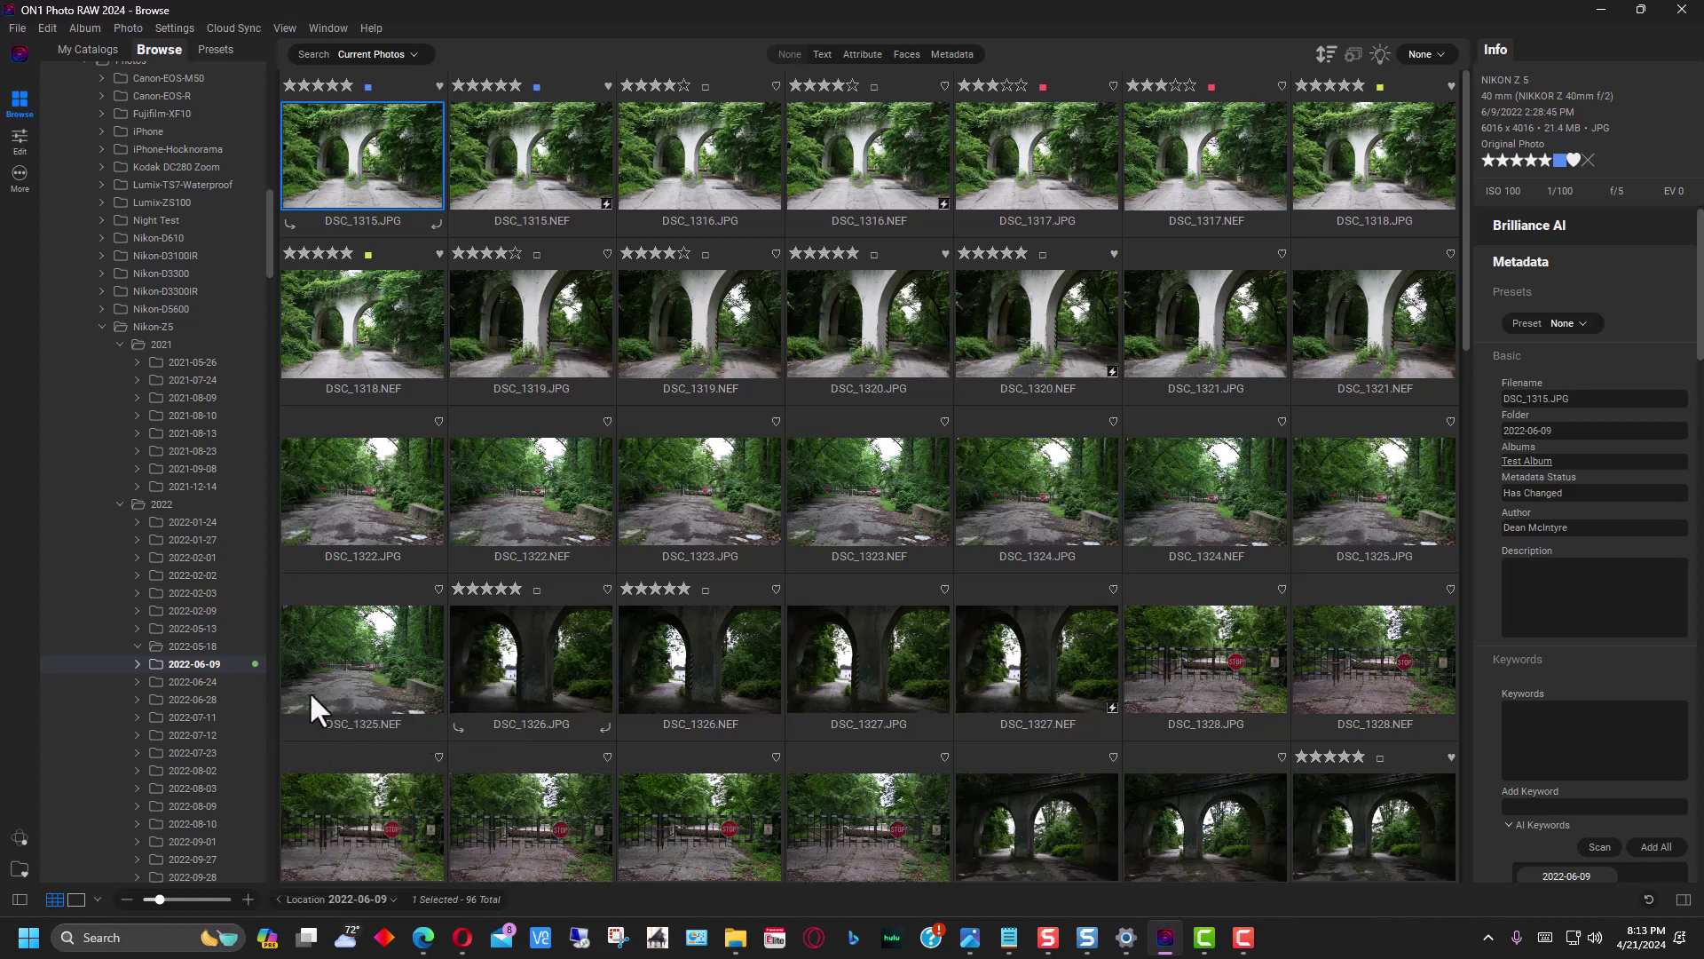
pyautogui.rightClick(216, 661)
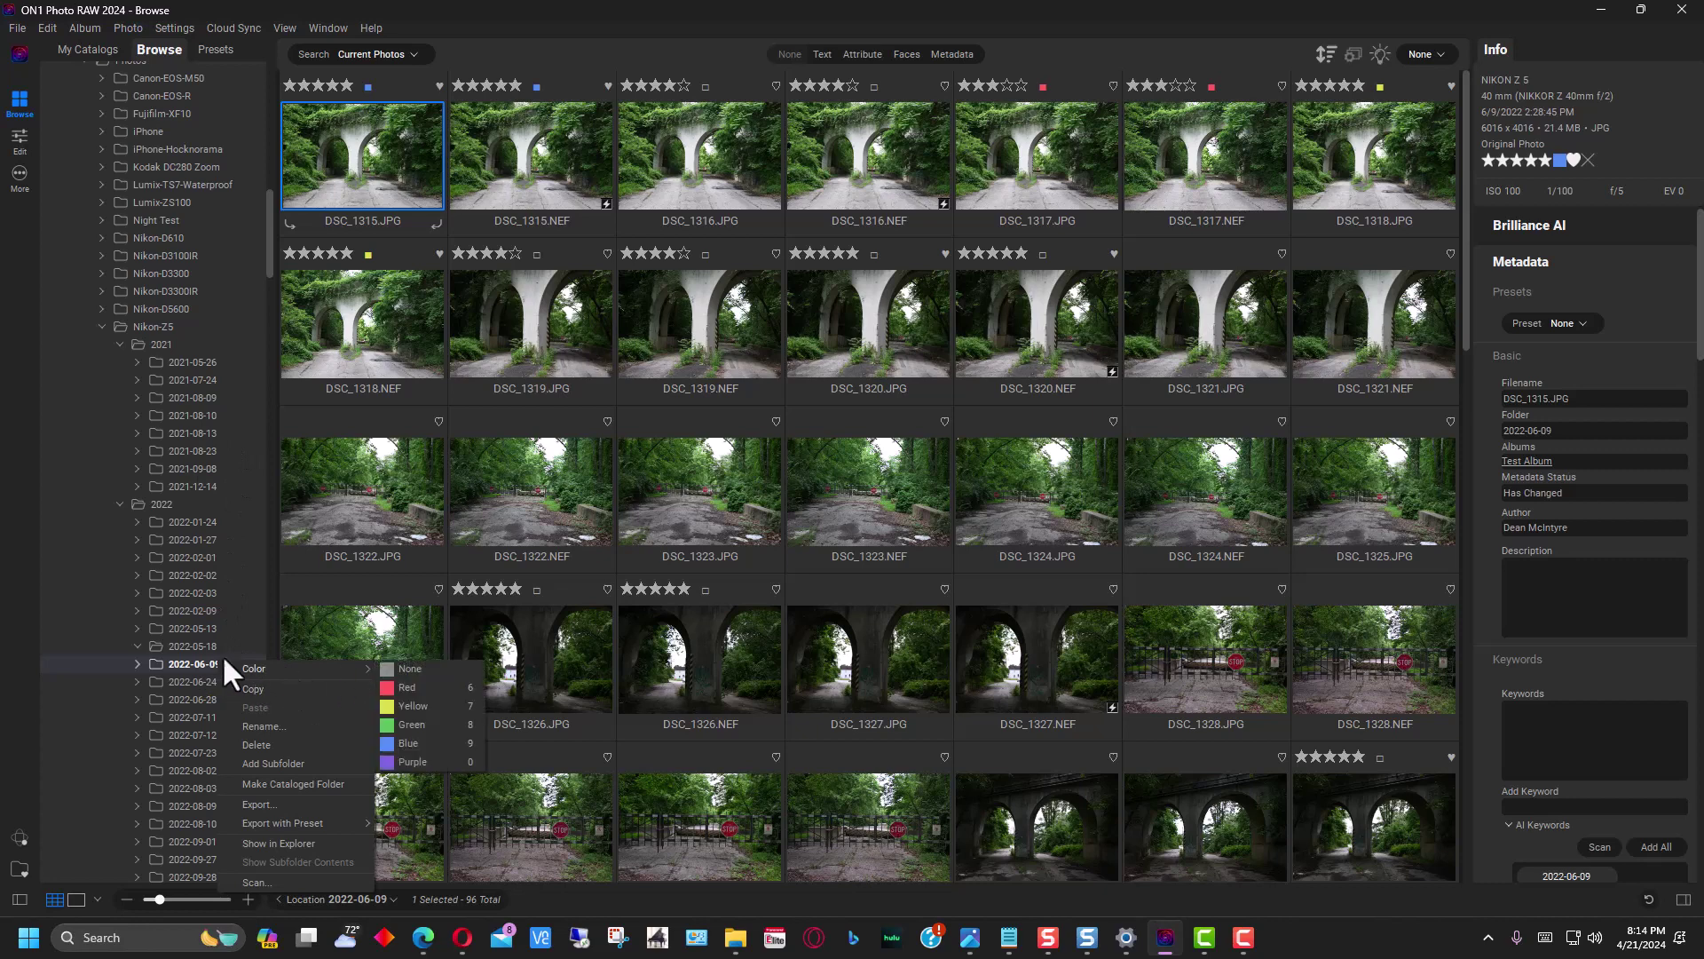
pyautogui.press('8')
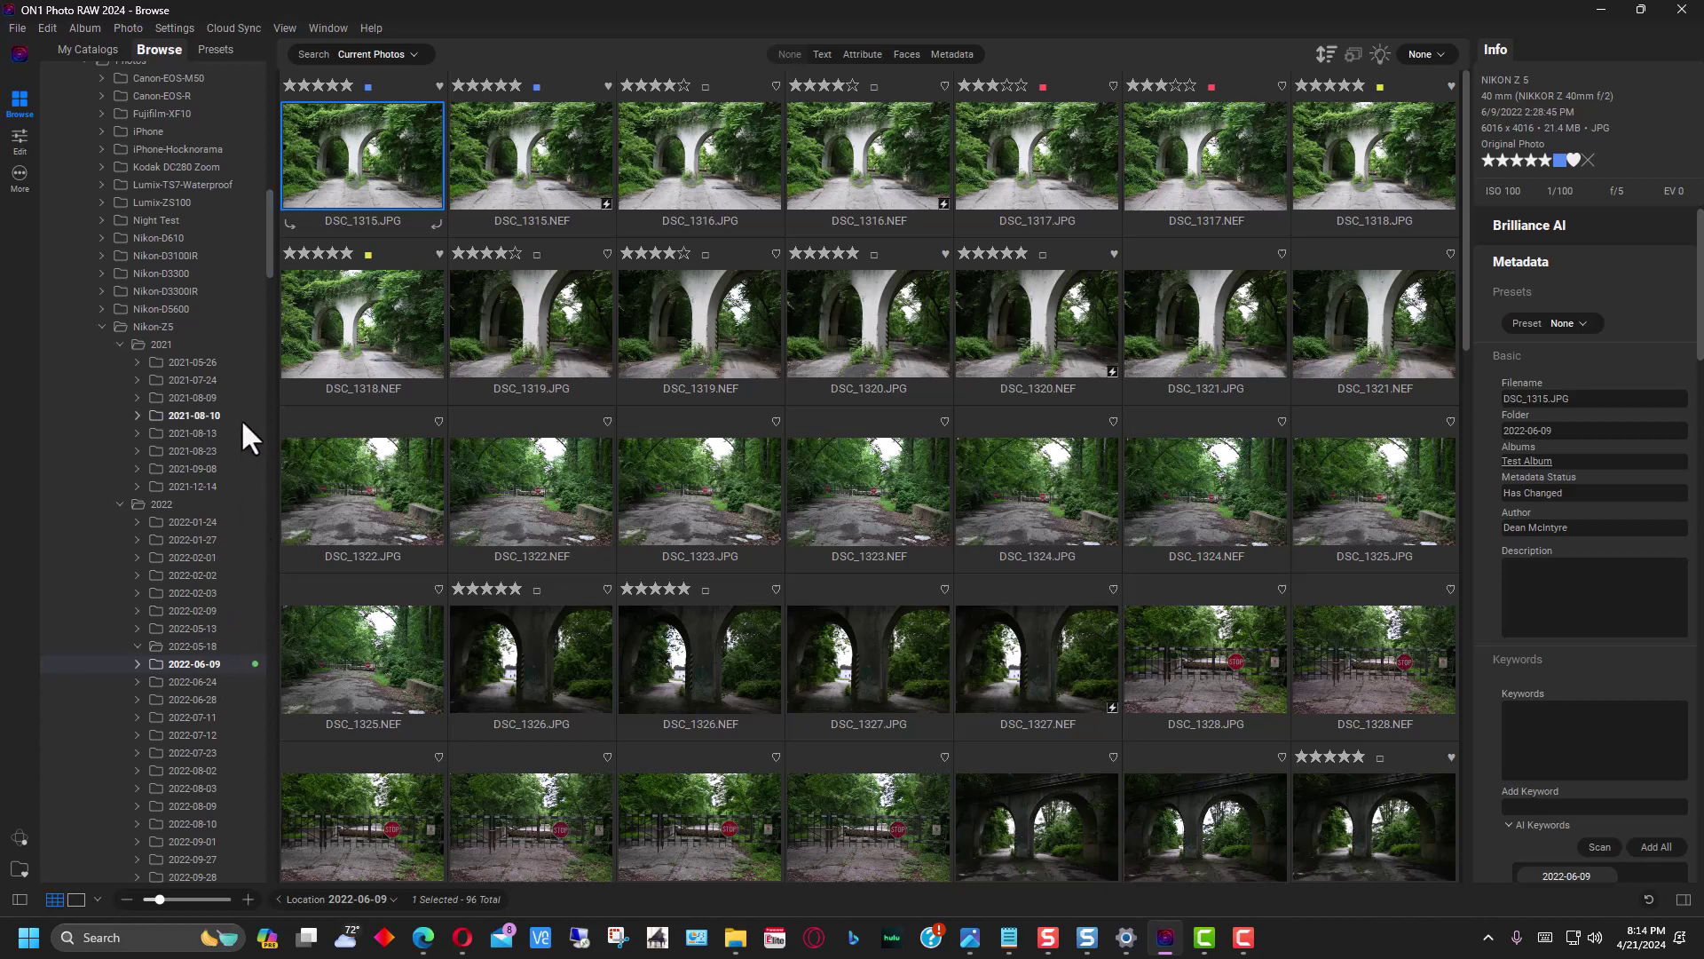
# Set the color label of the 2022-06-09 folder to red.
pyautogui.rightClick(248, 679)
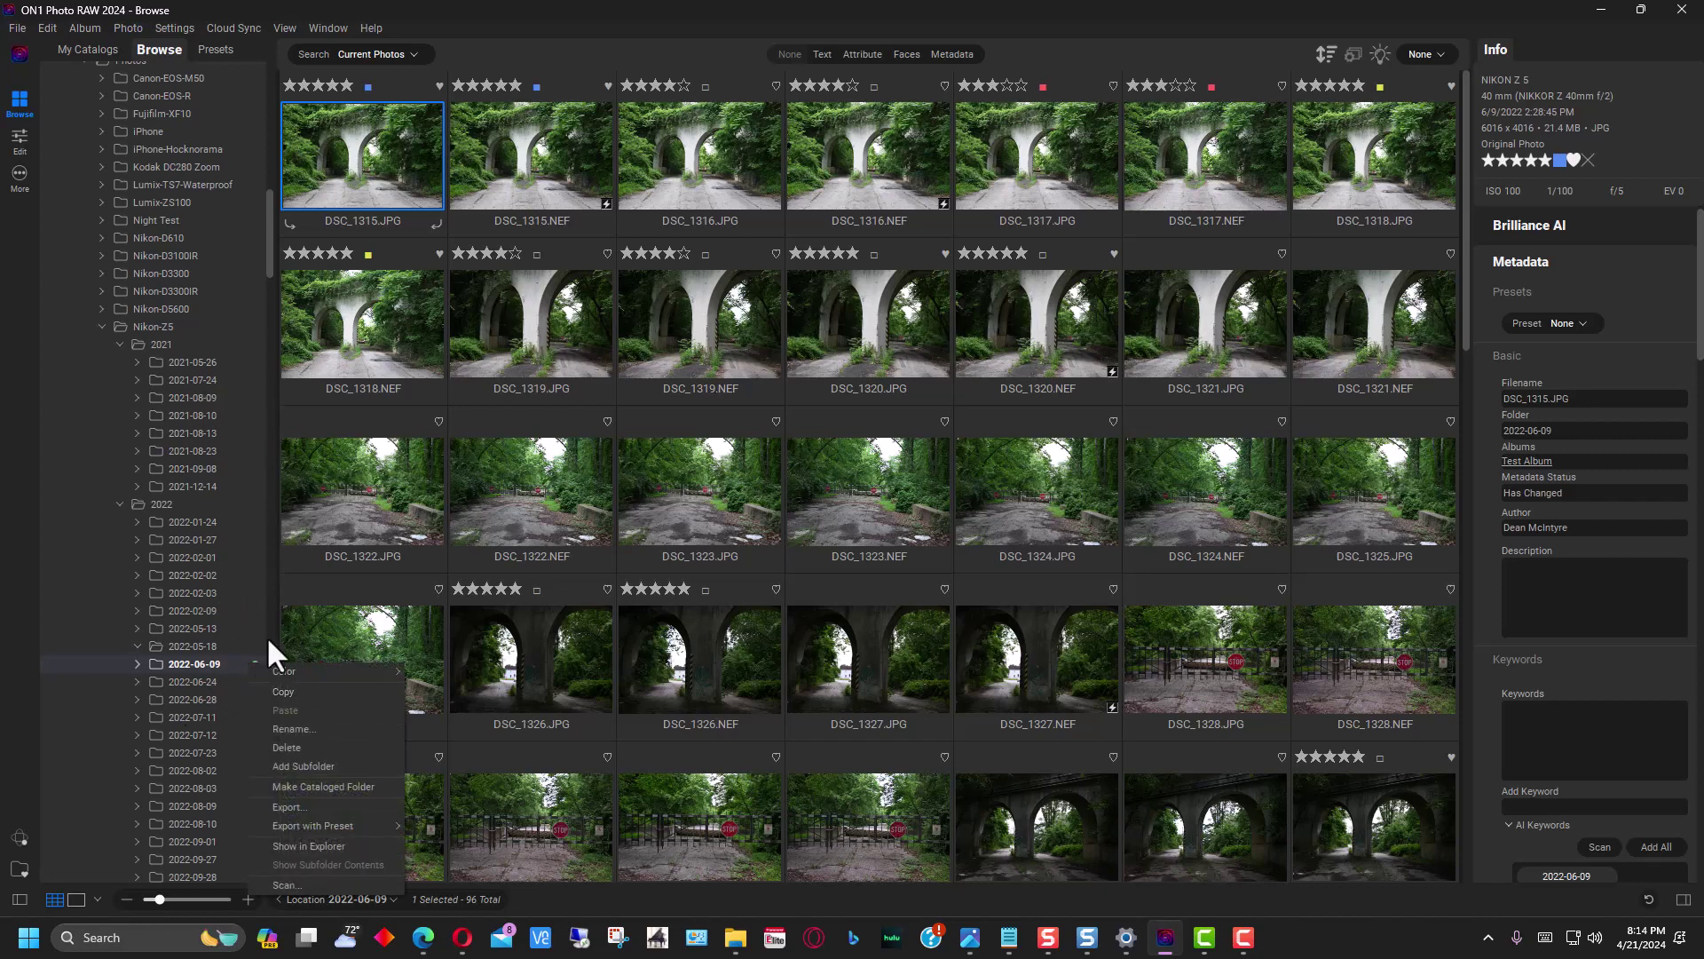
pyautogui.moveTo(278, 667)
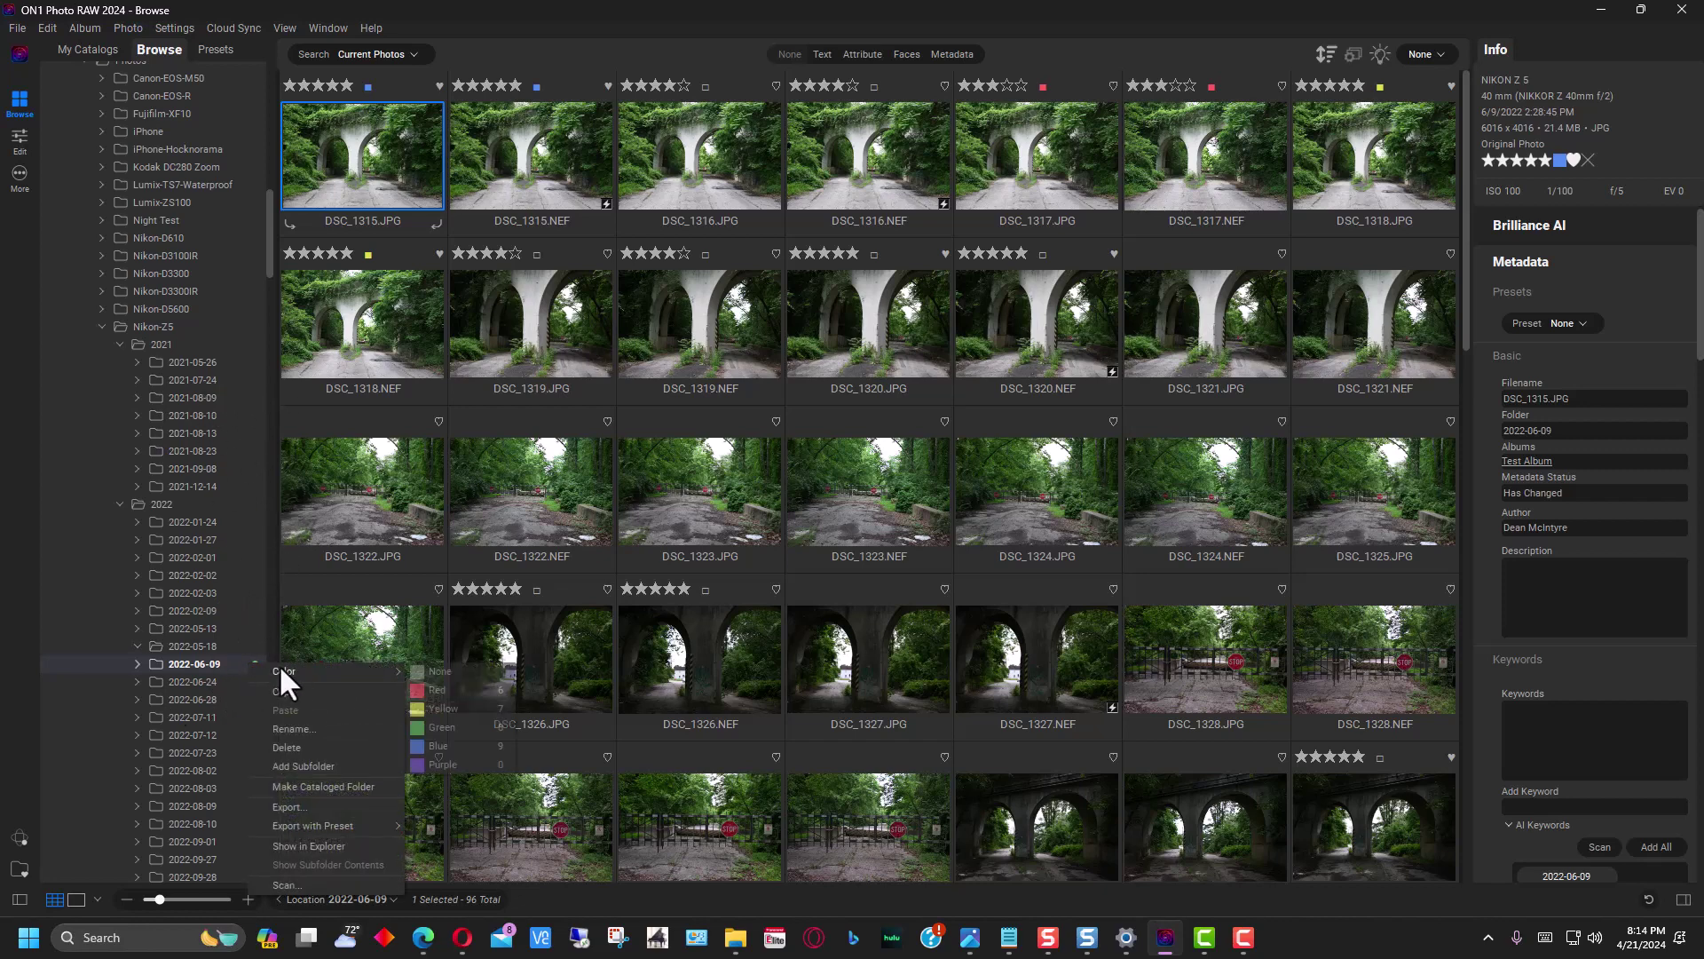
pyautogui.click(439, 689)
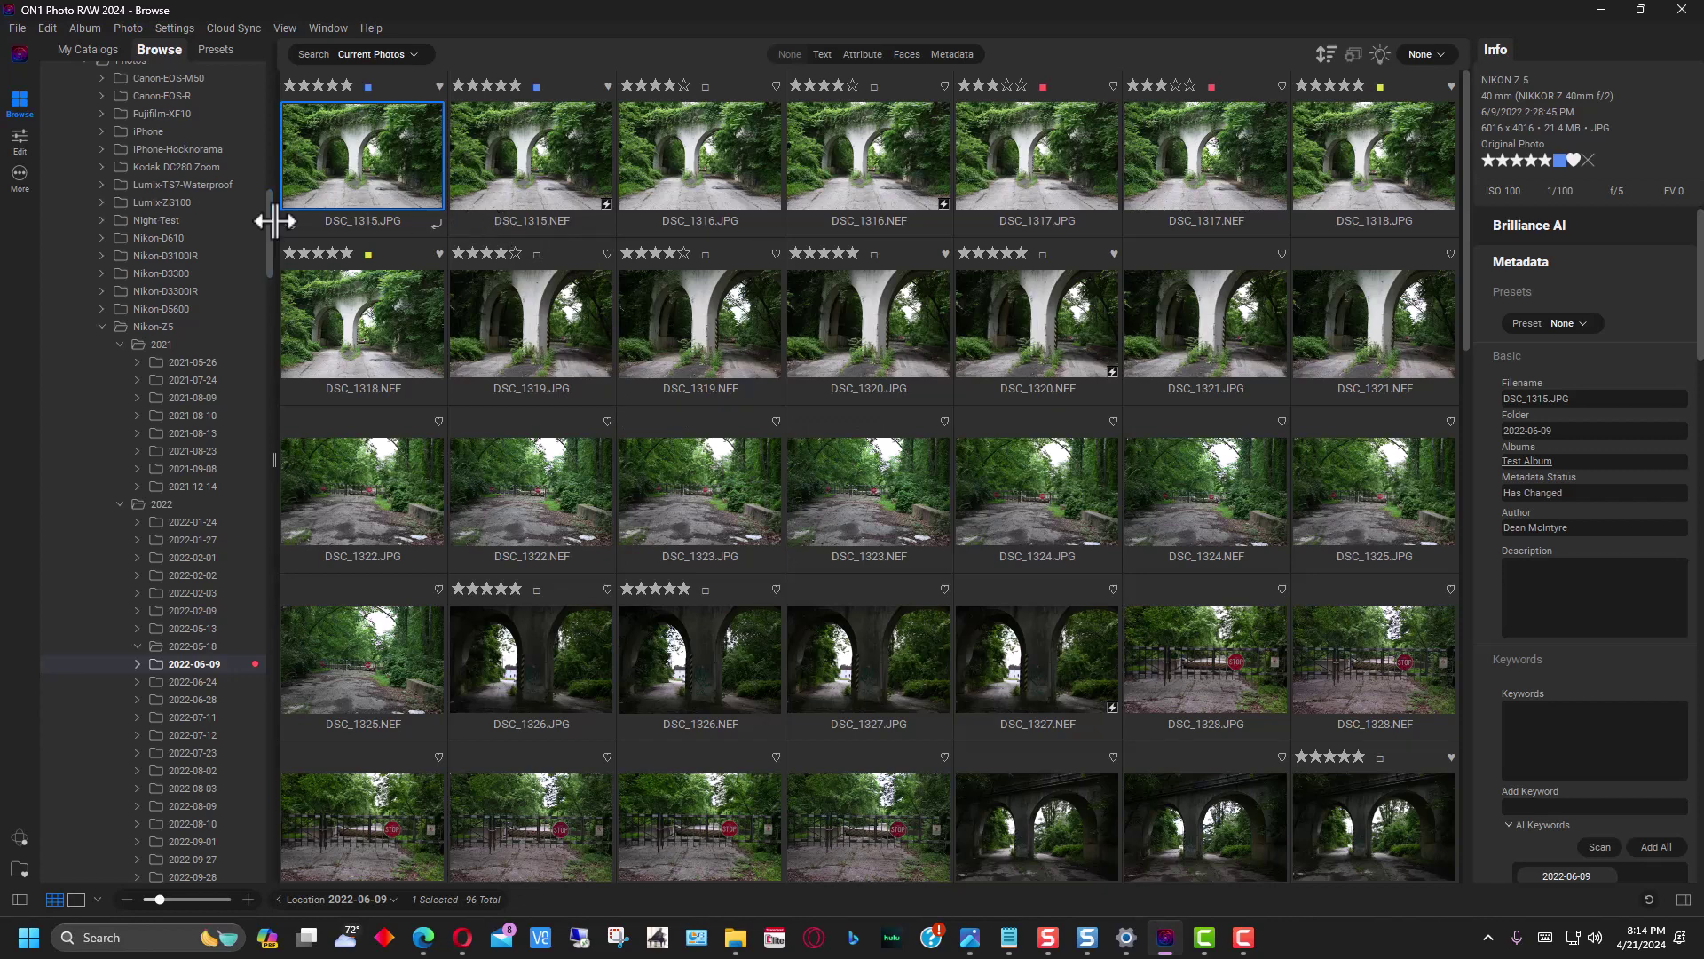
# Look at the folder options of the Pictures favorite without choosing any, and collapse and re-expand the Favorites list.
pyautogui.moveTo(265, 206); pyautogui.dragTo(250, 92)
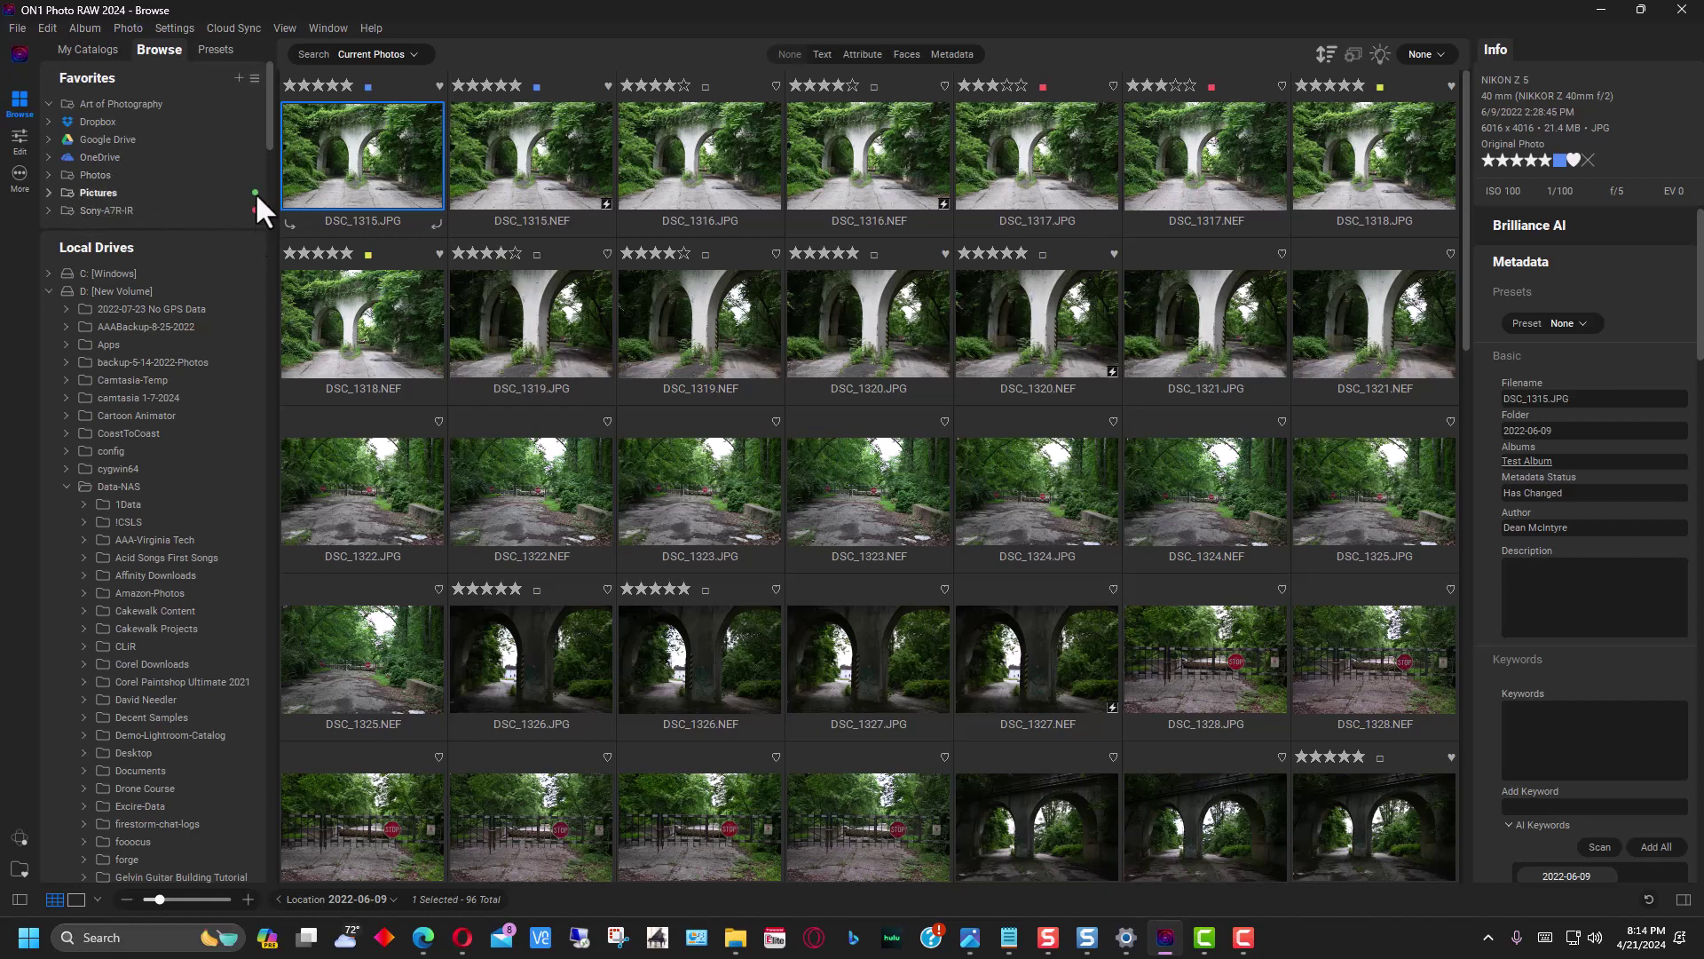
pyautogui.click(178, 105)
pyautogui.rightClick(102, 192)
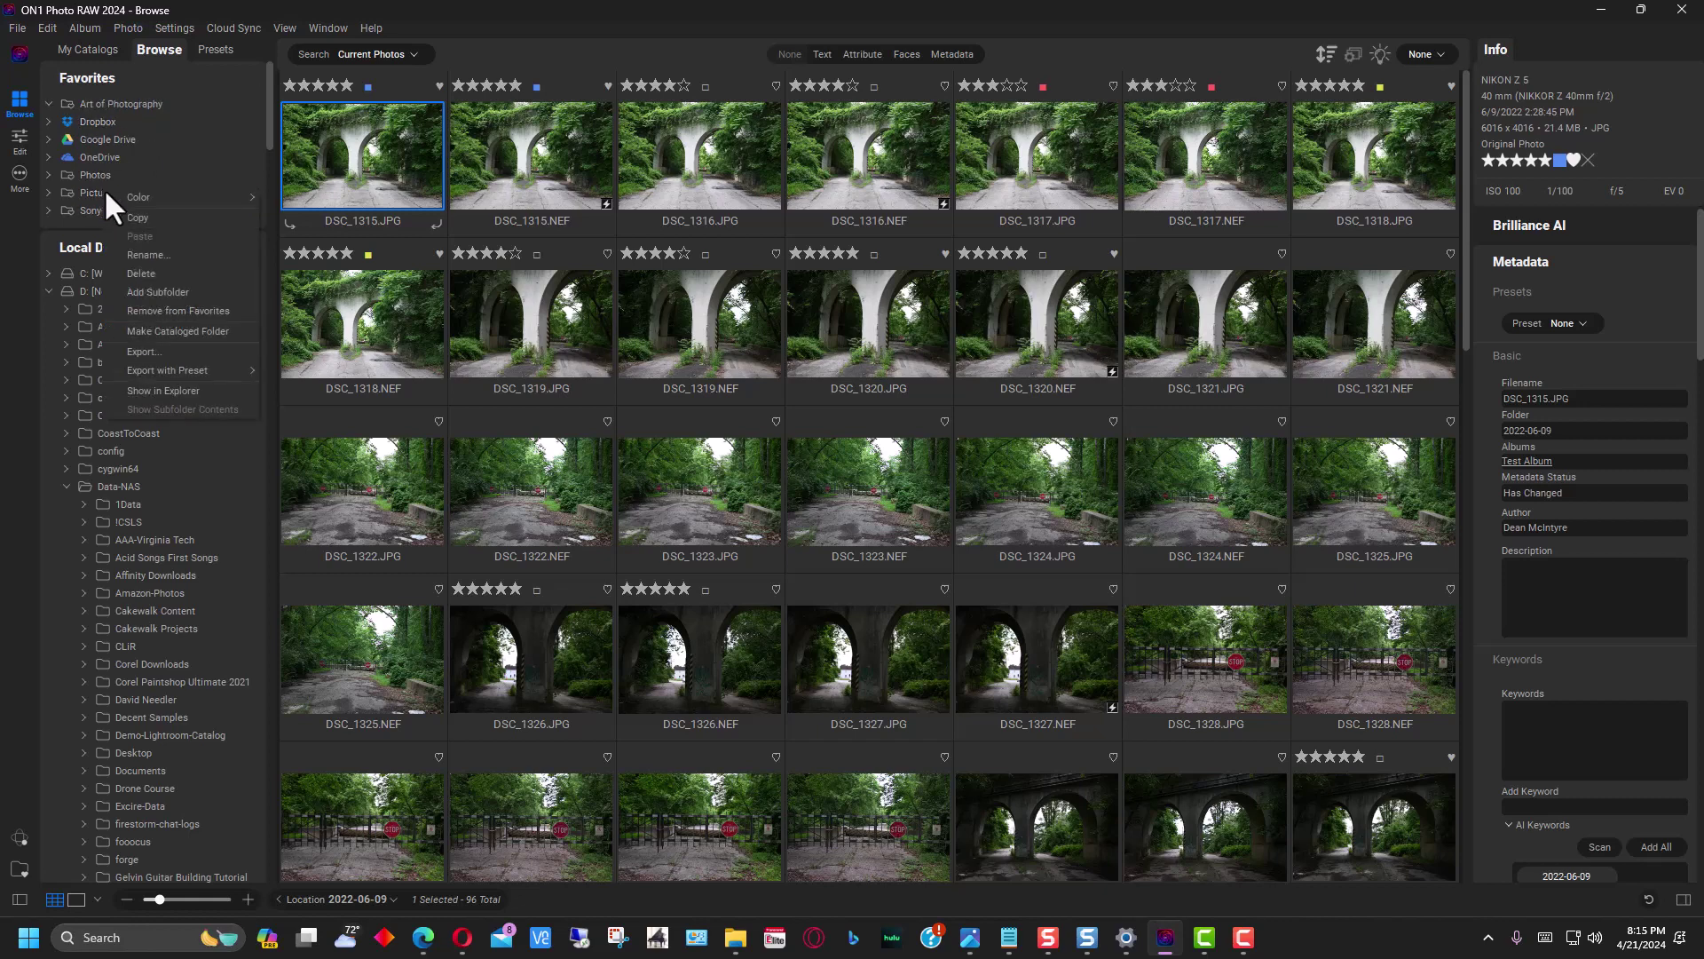
pyautogui.moveTo(108, 189)
pyautogui.click(125, 70)
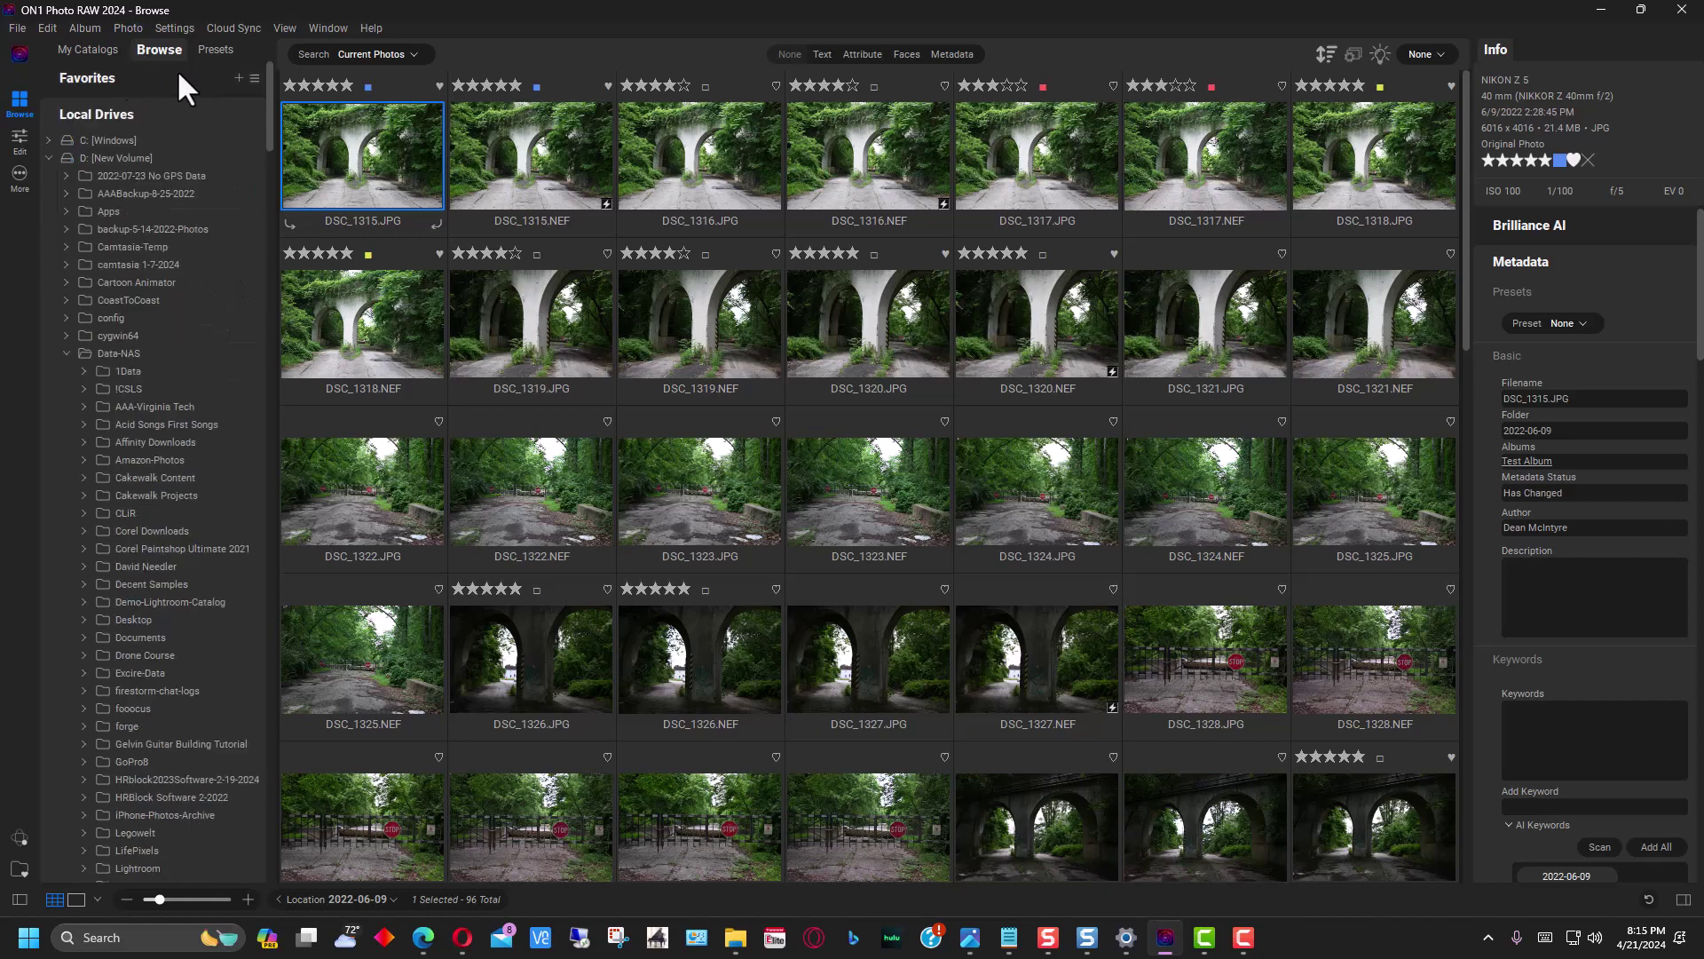
pyautogui.click(178, 76)
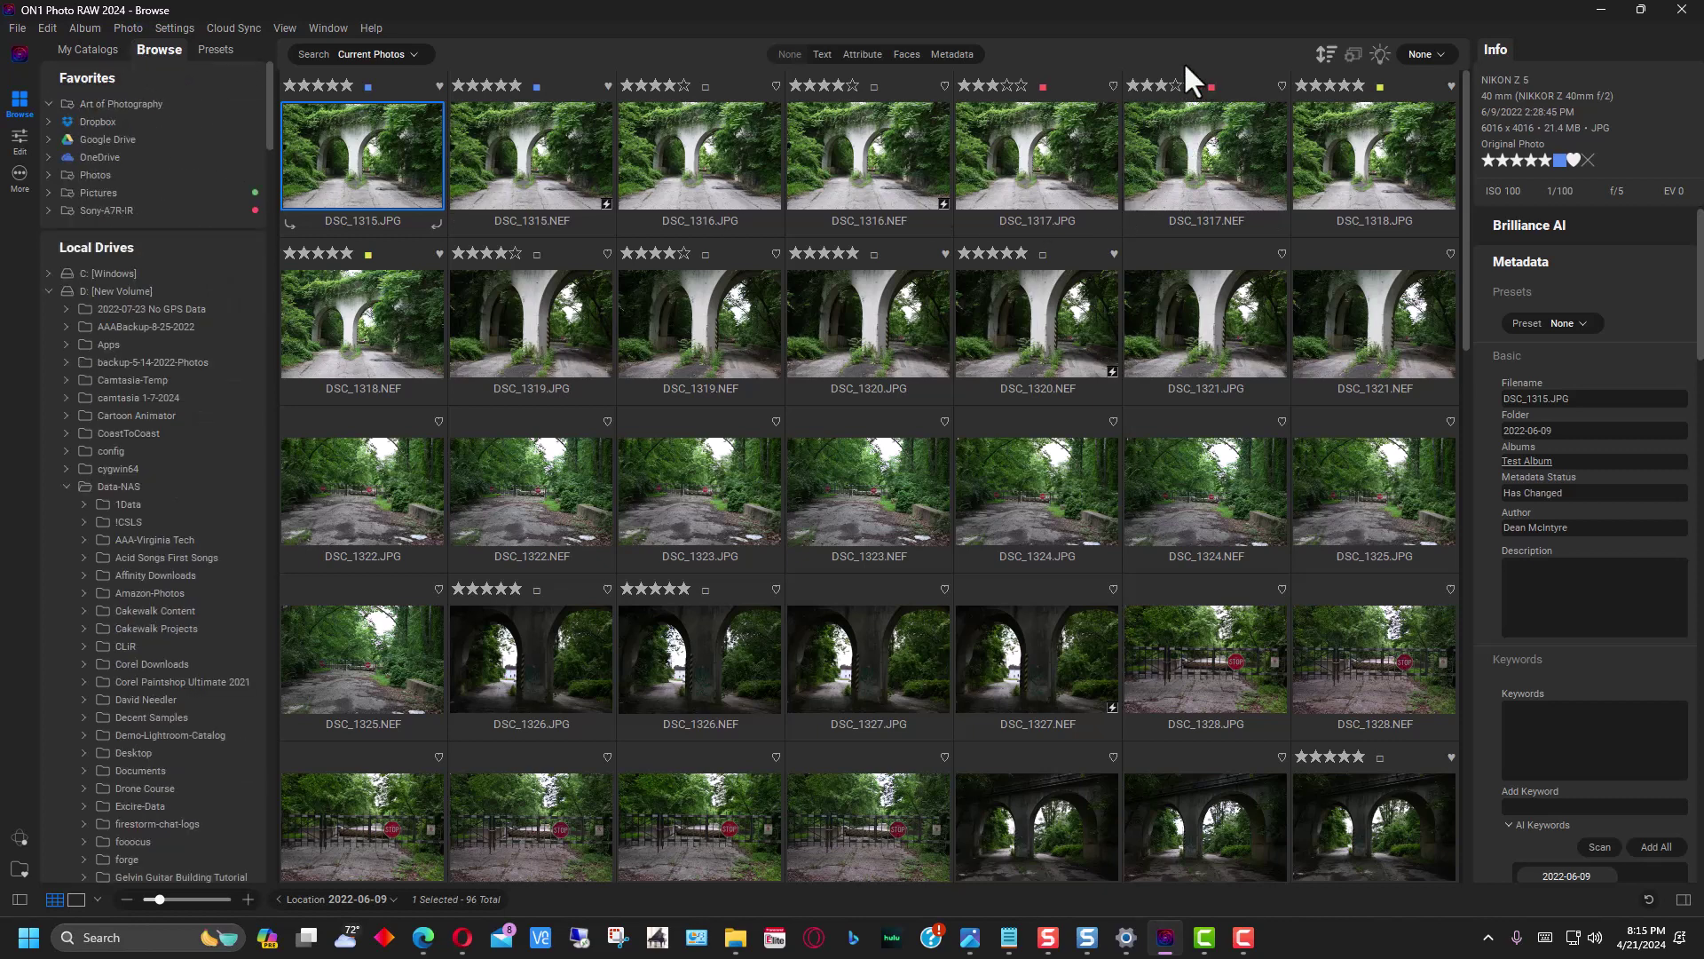